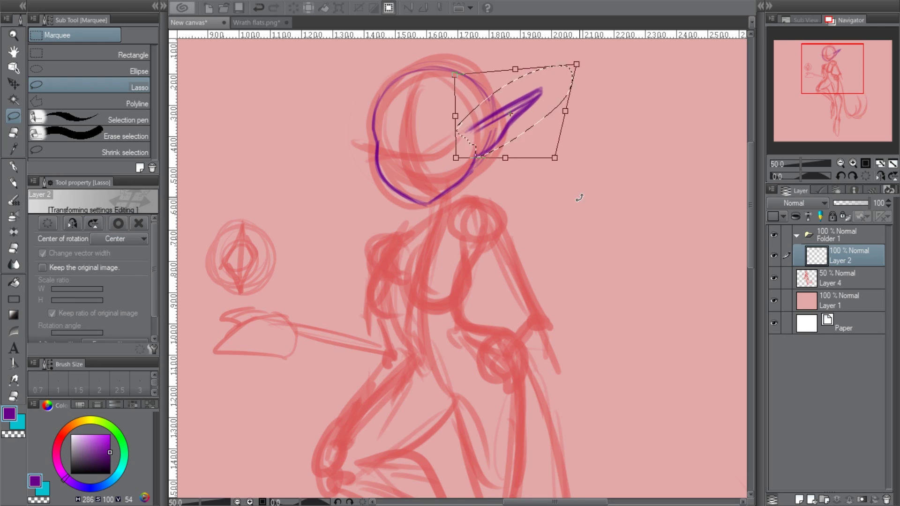
- Commit the transformed ear and draw the opposite pointed ear on the far side of the head in purple
drag(457, 131, 390, 183)
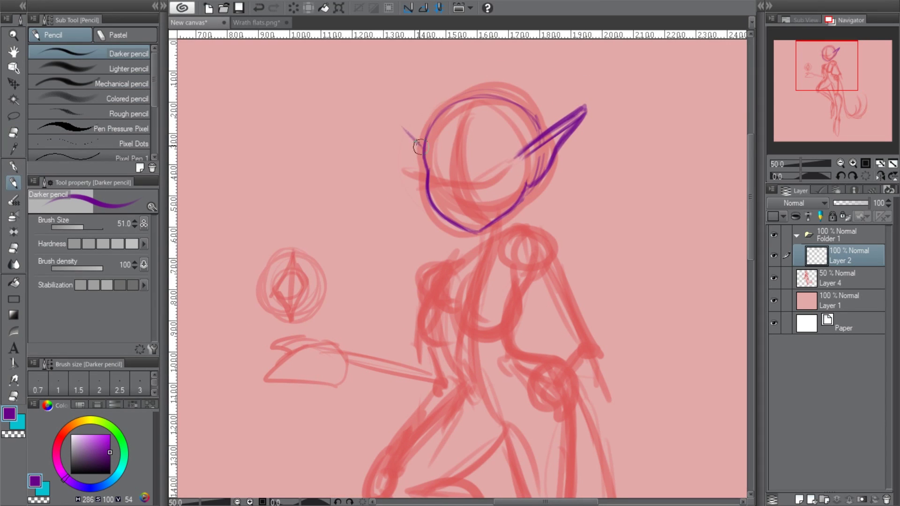
drag(427, 173, 392, 112)
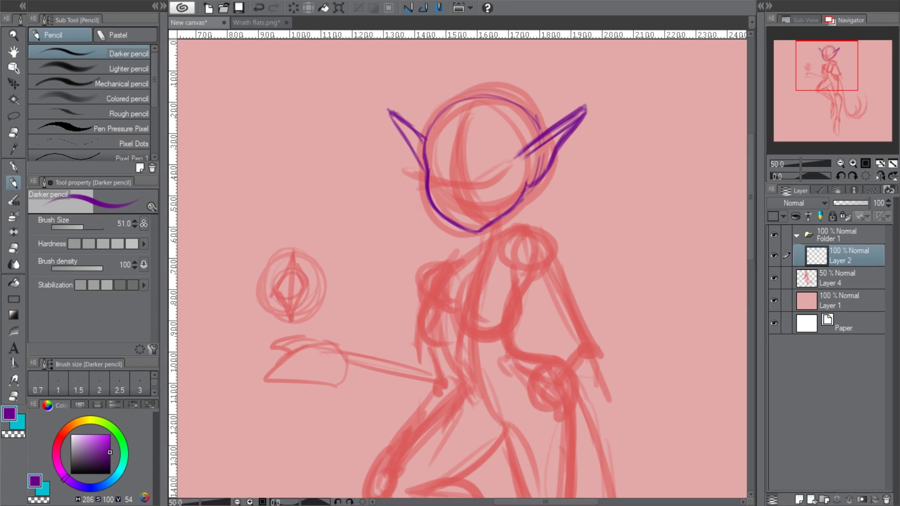
drag(532, 176, 508, 199)
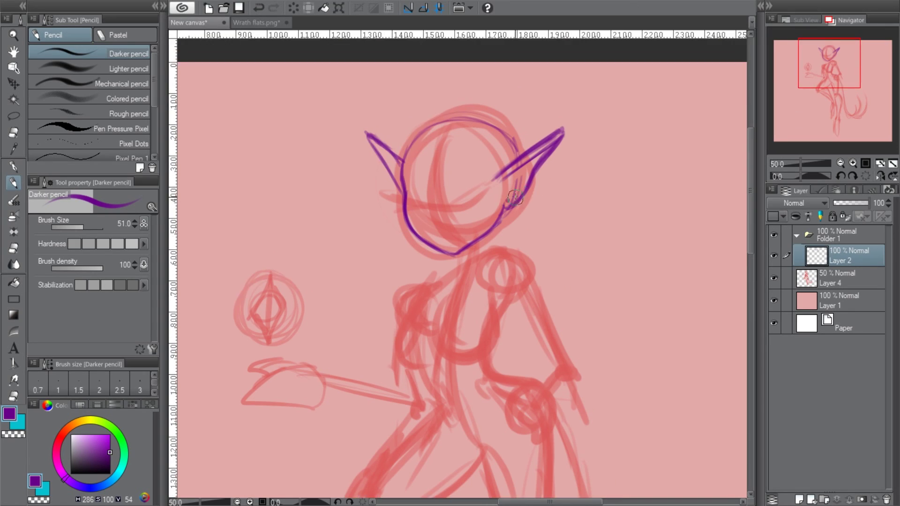
- Draw the face's centre guideline and the slanted near eye, and adjust the eye with a lasso transform
drag(434, 125, 443, 250)
drag(442, 202, 486, 172)
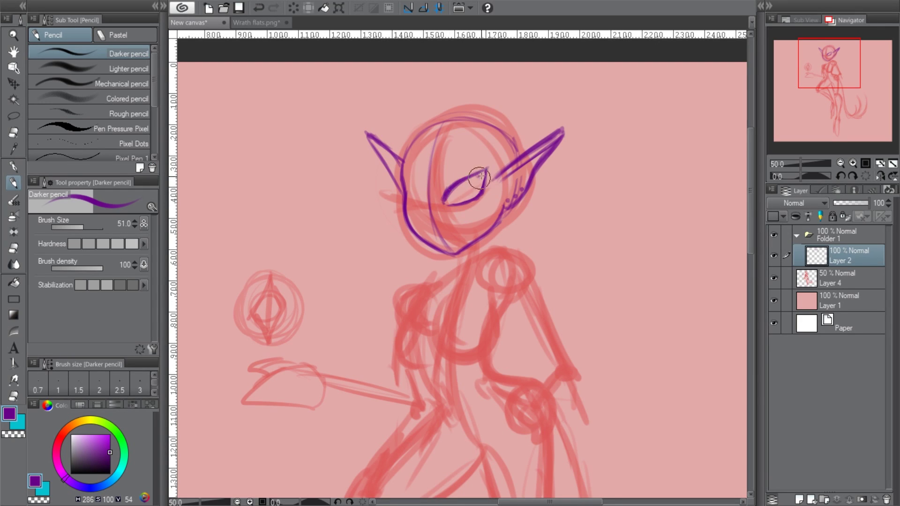
click(13, 116)
drag(490, 162, 485, 170)
key(ctrl+t)
key(Return)
key(p)
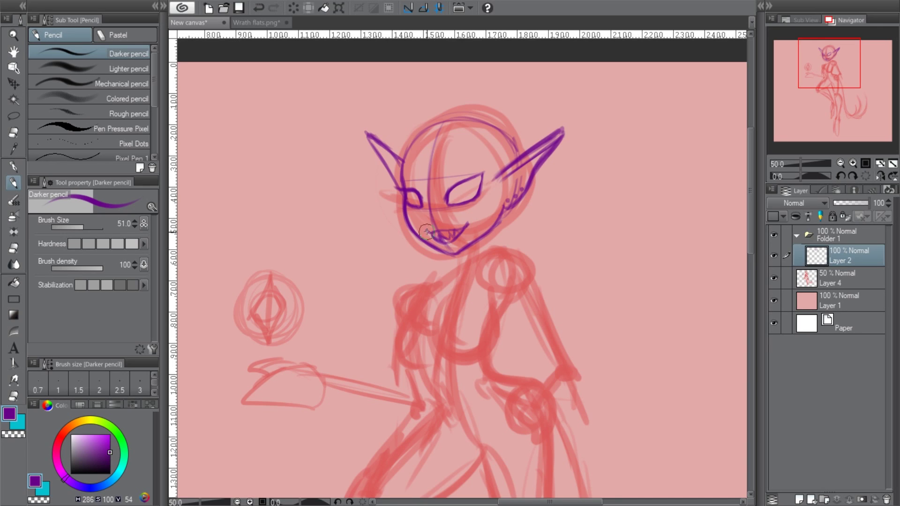
- Lasso the fanged smile and transform it to fit the lower face
click(12, 116)
drag(424, 223, 464, 239)
key(ctrl+t)
key(Return)
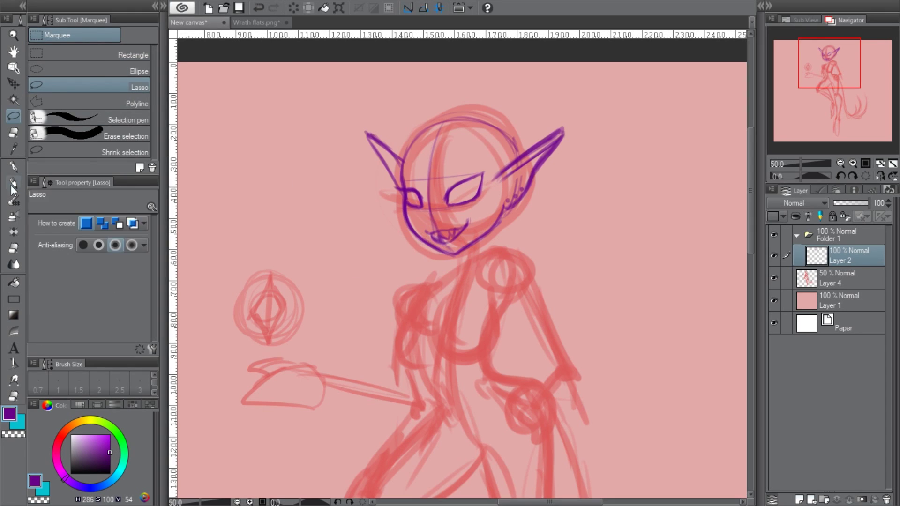
- Draw angled eyebrows above both eyes with the Darker pencil, undoing unwanted strokes
click(13, 183)
drag(444, 171, 479, 160)
key(ctrl+z)
key(ctrl+z)
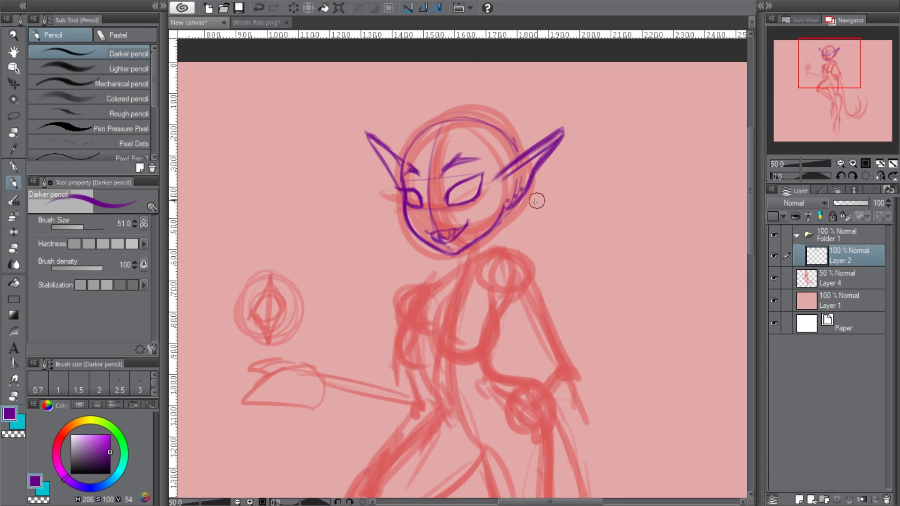
- Outline the neck, far shoulder and chest over the red sketch, and mirror the canvas view to check them
mouse_move(458, 257)
mouse_down()
mouse_move(401, 302)
mouse_move(412, 366)
mouse_up()
drag(440, 323, 495, 328)
drag(491, 291, 496, 337)
key(h)
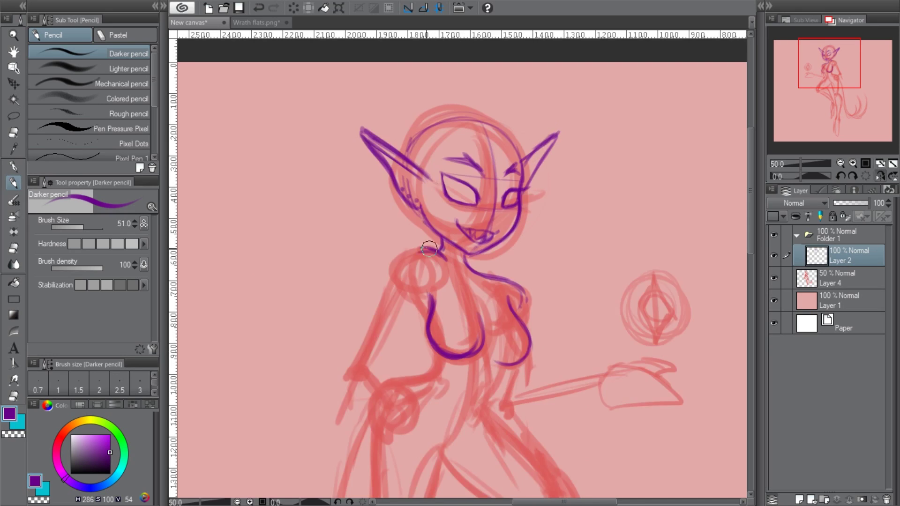
- Outline the near shoulder, waist, hip and upper arm of the torso over the red sketch
key(h)
mouse_move(478, 254)
mouse_down()
mouse_move(532, 281)
mouse_move(541, 298)
mouse_up()
mouse_move(511, 300)
mouse_down()
mouse_move(530, 342)
mouse_move(487, 365)
mouse_up()
drag(418, 365, 446, 416)
mouse_move(487, 335)
mouse_down()
mouse_move(518, 374)
mouse_move(524, 294)
mouse_move(543, 381)
mouse_up()
drag(513, 214, 527, 272)
drag(544, 216, 571, 286)
- Draw the bent forearm, the hand resting on the hip and its fingers in the mirrored view
key(h)
drag(370, 271, 346, 324)
mouse_move(346, 281)
mouse_down()
mouse_move(373, 324)
mouse_move(377, 305)
mouse_up()
mouse_move(407, 307)
mouse_down()
mouse_move(393, 315)
mouse_move(412, 338)
mouse_up()
drag(380, 323, 409, 353)
drag(405, 306, 413, 311)
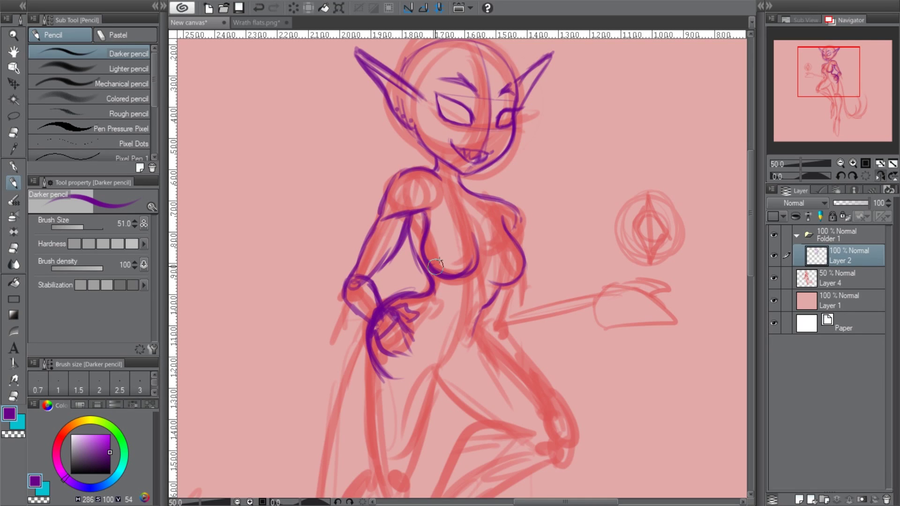
- Draw the extended forearm reaching toward the orb and sketch its open hand with fingers
key(h)
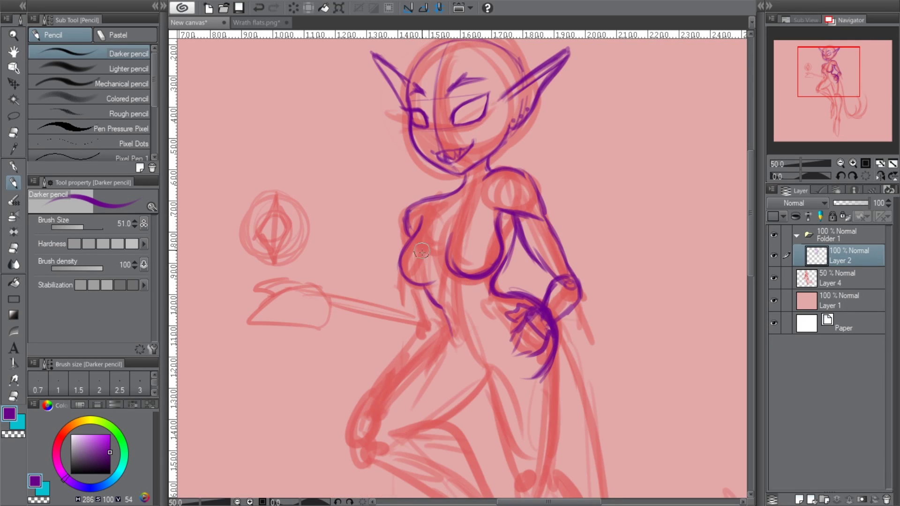
mouse_move(433, 313)
mouse_down()
mouse_move(316, 297)
mouse_move(361, 297)
mouse_move(311, 300)
mouse_move(305, 286)
mouse_move(297, 316)
mouse_up()
key(ctrl+z)
key(asciicircum)
key(asciicircum)
key(asciicircum)
key(asciicircum)
key(minus)
key(minus)
key(minus)
key(minus)
drag(350, 298, 344, 283)
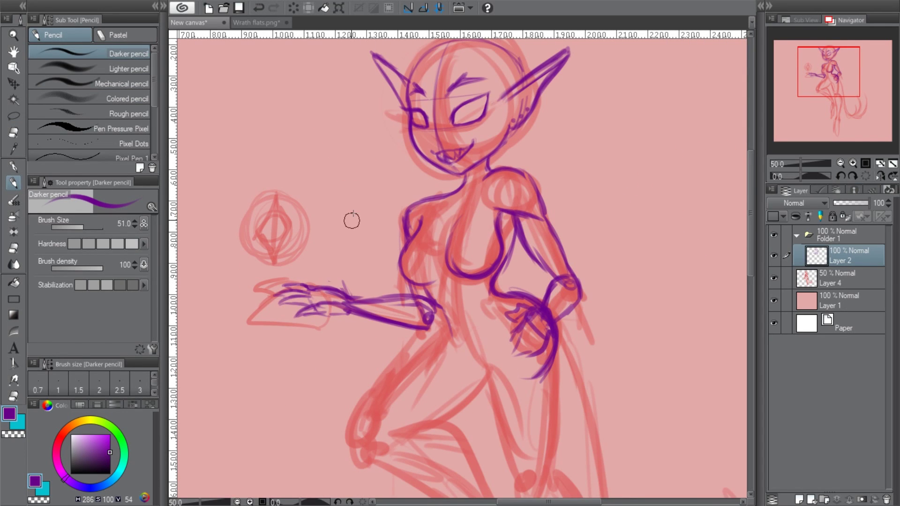
- Rework the extended hand and elbow contour, and add a vertical stroke beside the orb
mouse_move(290, 298)
mouse_down()
mouse_move(323, 285)
mouse_move(334, 298)
mouse_move(321, 274)
mouse_up()
key(ctrl+z)
drag(358, 302, 436, 324)
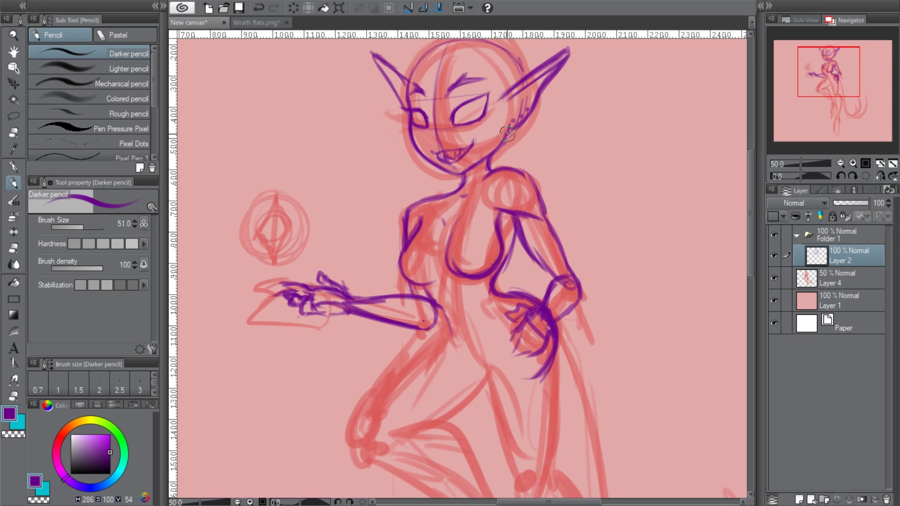
drag(303, 201, 302, 255)
drag(324, 304, 349, 310)
- Outline the raised leg's outer thigh and both sides of the standing thigh, and refine the hand on the hip
drag(452, 323, 375, 431)
mouse_move(510, 323)
mouse_down()
mouse_move(417, 215)
mouse_move(419, 253)
mouse_up()
drag(462, 230, 419, 213)
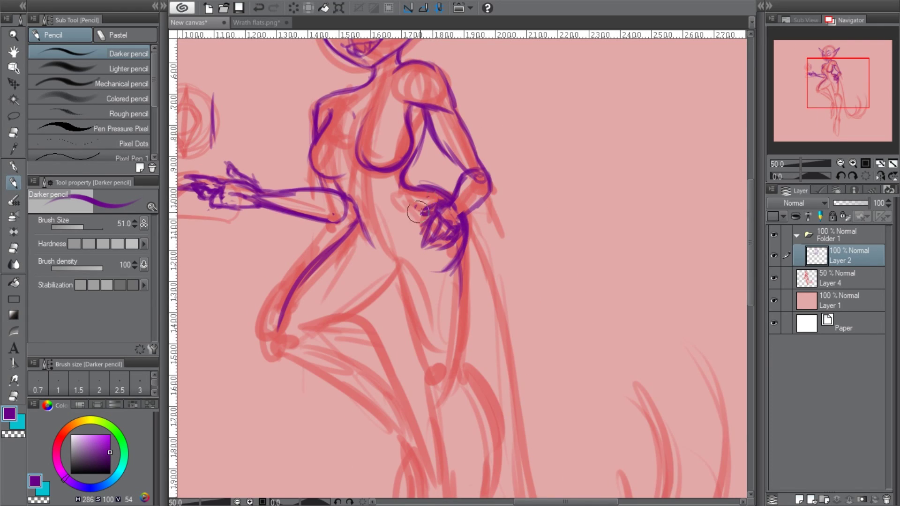
drag(384, 260, 422, 393)
drag(461, 225, 460, 373)
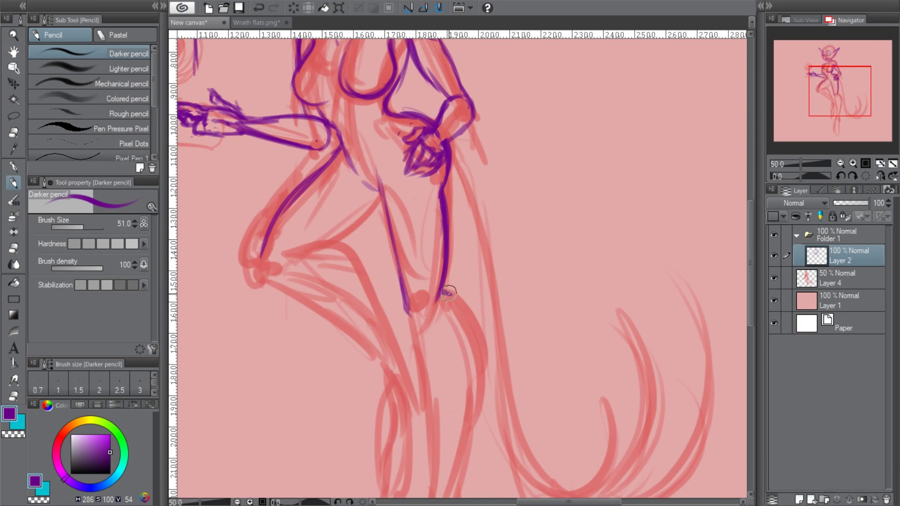
- Outline the standing leg's shin and calf from the knee down to the ankle
drag(406, 303, 437, 441)
scroll(437, 440, down, 3)
key(h)
drag(467, 187, 465, 395)
key(h)
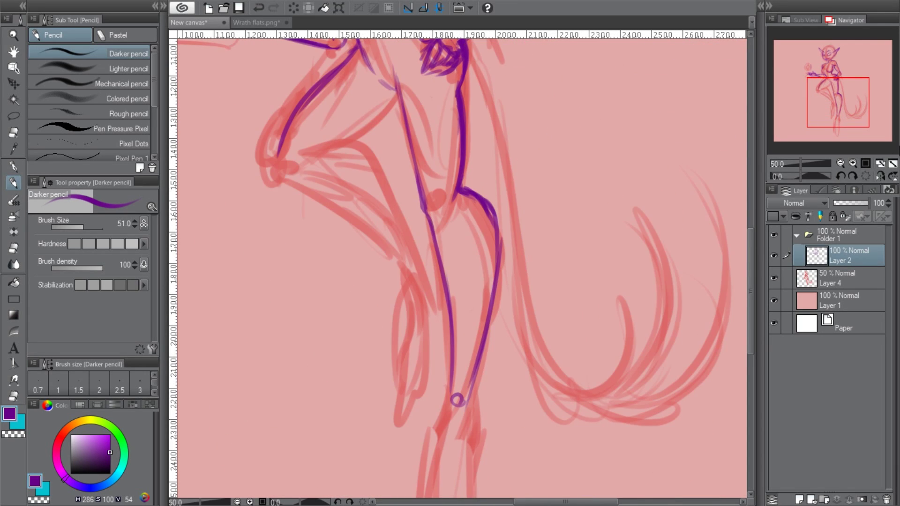
drag(457, 400, 481, 486)
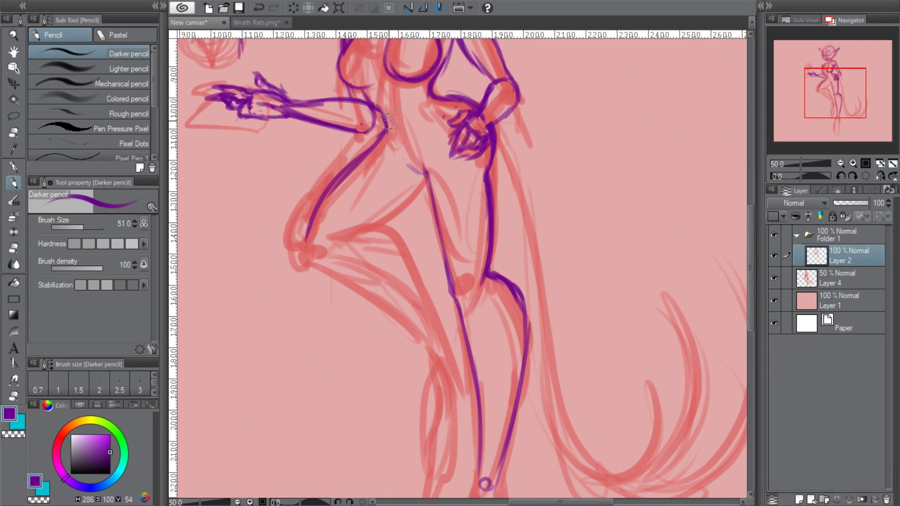
- Outline the raised leg's inner thigh, knee and lower leg, and sketch its foot
drag(418, 181, 331, 243)
mouse_move(312, 197)
mouse_down()
mouse_move(301, 262)
mouse_move(446, 373)
mouse_up()
drag(303, 263, 429, 361)
click(880, 176)
click(880, 175)
drag(836, 94, 832, 114)
mouse_move(470, 162)
mouse_down()
mouse_move(485, 261)
mouse_move(496, 206)
mouse_move(490, 258)
mouse_move(464, 266)
mouse_move(503, 277)
mouse_up()
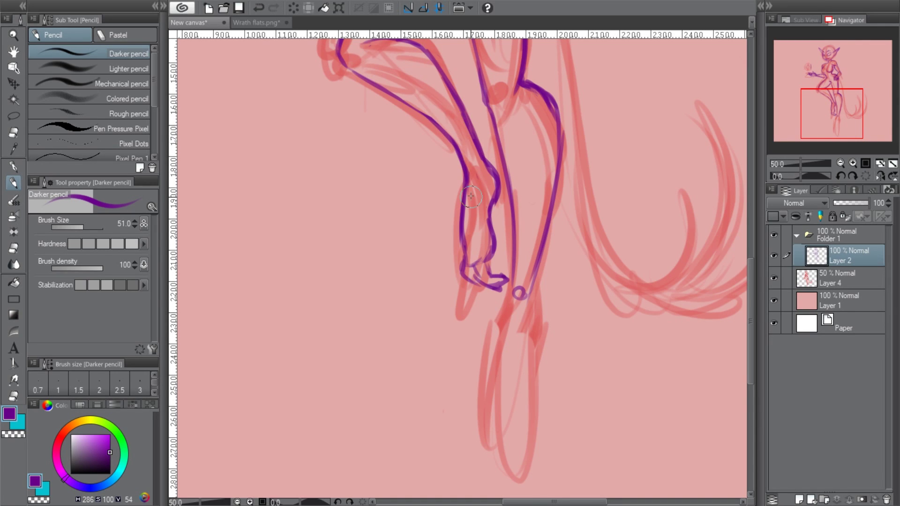
- Finish the raised foot's toes and draw the standing foot with toes below the ankle
click(852, 176)
click(852, 175)
click(866, 176)
drag(828, 84, 831, 114)
drag(513, 274, 491, 389)
mouse_move(536, 286)
mouse_down()
mouse_move(524, 375)
mouse_move(540, 384)
mouse_move(552, 216)
mouse_up()
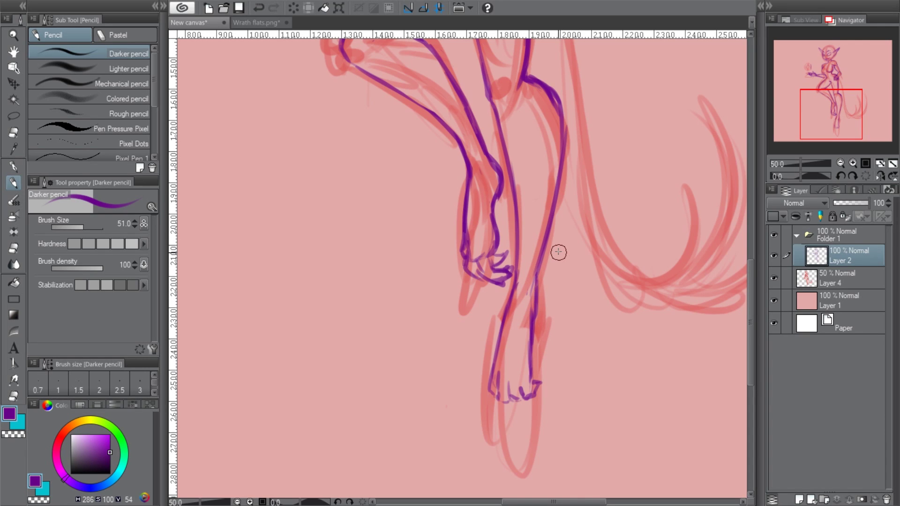
drag(538, 377, 536, 274)
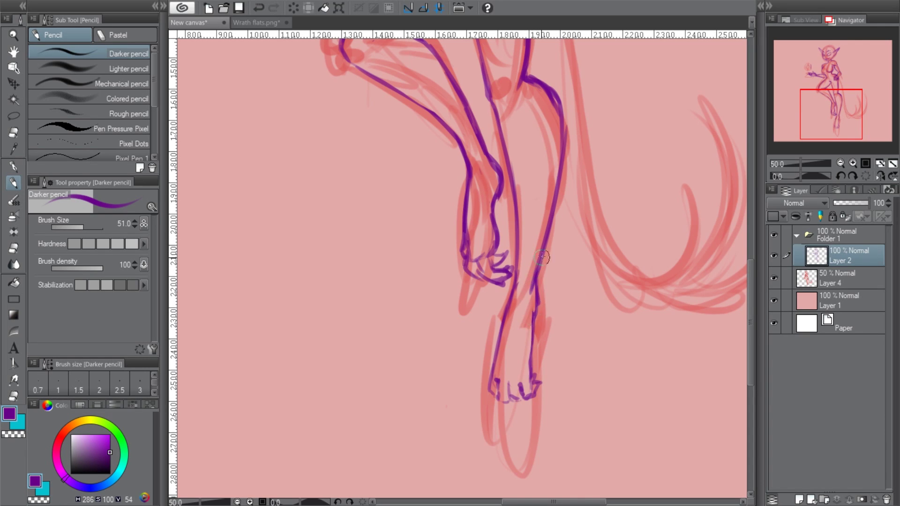
- Add a new layer above Layer 2 and draw the long tail sweeping from the hip into curved strands
key(ctrl+0)
key(ctrl+alt+0)
click(840, 163)
key(h)
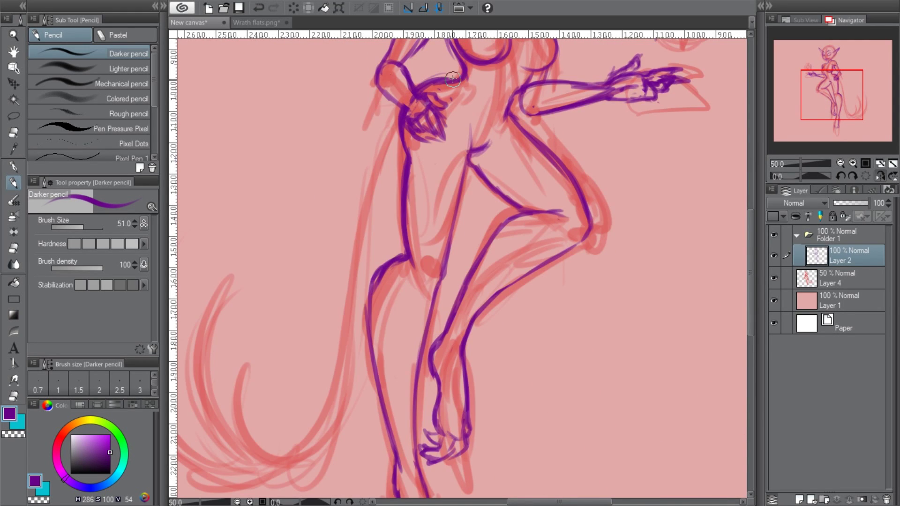
key(h)
key(minus)
key(minus)
key(minus)
key(ctrl+shift+n)
key(at)
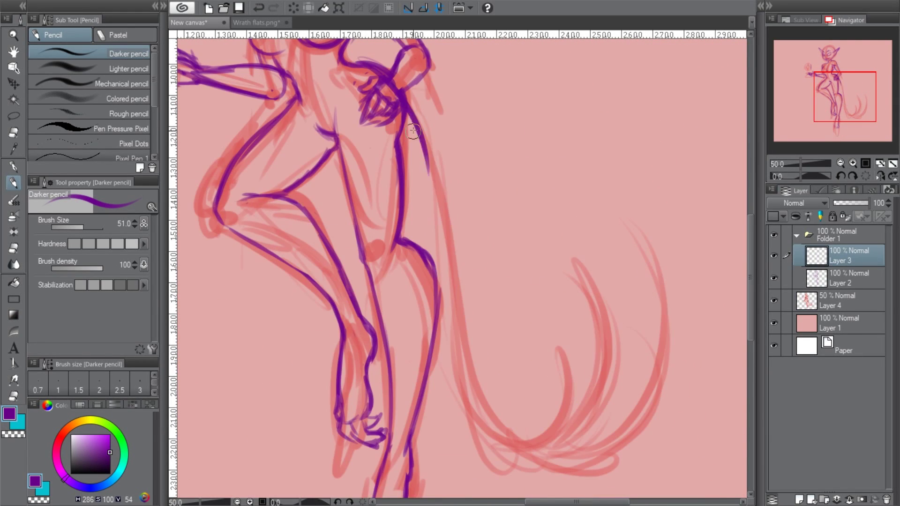
drag(412, 131, 623, 434)
drag(651, 307, 520, 464)
drag(631, 340, 497, 457)
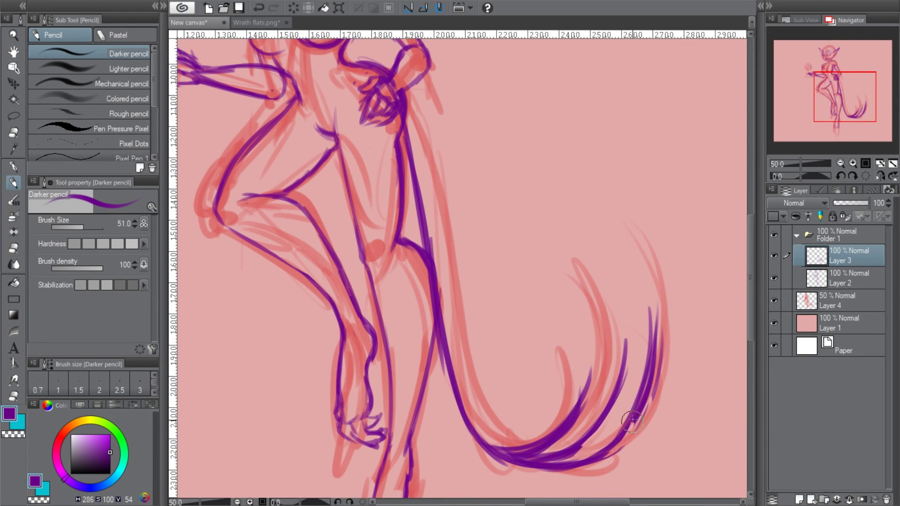
- Refine the curved strands at the tail's tip with the canvas mirrored and rotated
key(h)
key(minus)
key(minus)
key(minus)
key(minus)
key(minus)
key(minus)
key(minus)
mouse_move(352, 232)
mouse_down()
mouse_move(337, 290)
mouse_move(389, 345)
mouse_up()
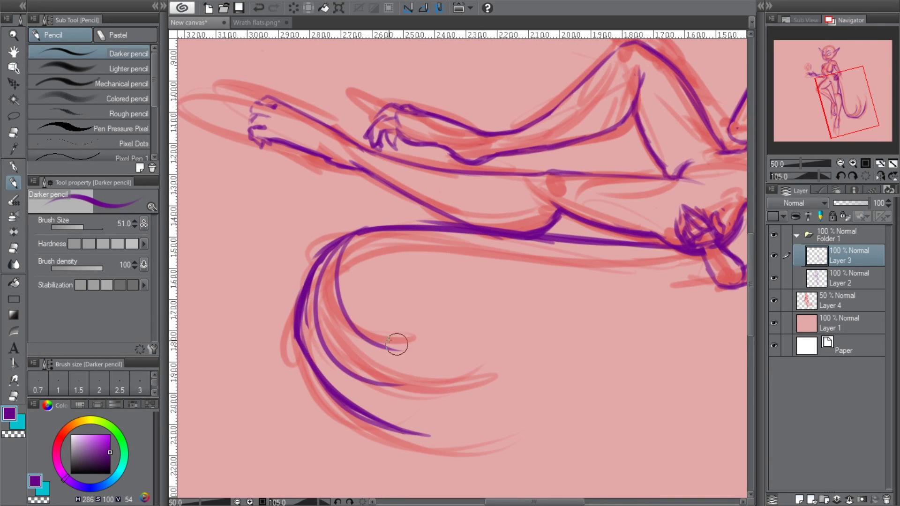
- Lower the opacity of the red sketch on Layer 4 to 19% and make Layer 3 active again
key(h)
key(ctrl+0)
click(774, 255)
click(843, 300)
drag(851, 203, 840, 202)
click(852, 255)
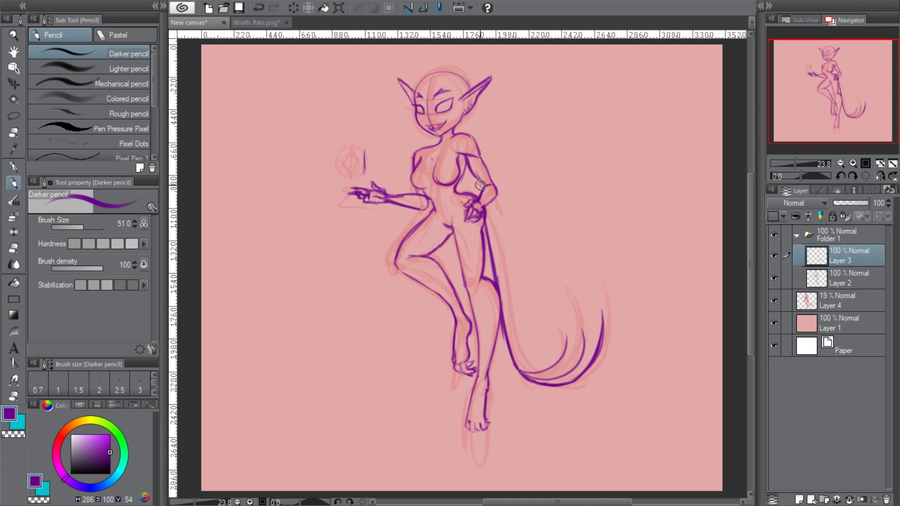
- Set the pencil colour to teal and draw the rolled fringe and curls at the top of the head
click(76, 488)
key(ctrl+z)
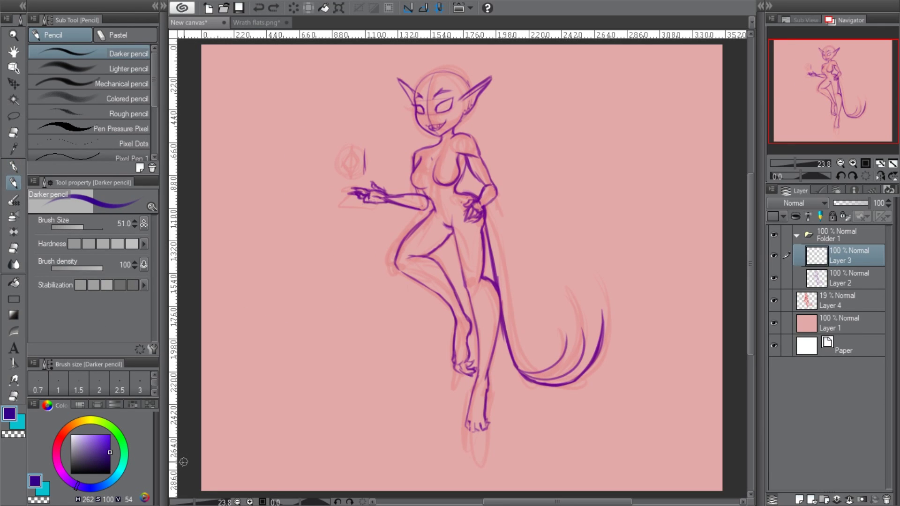
click(123, 464)
scroll(445, 51, up, 4)
drag(450, 118, 412, 94)
drag(399, 131, 504, 96)
mouse_move(464, 132)
mouse_down()
mouse_move(446, 156)
mouse_move(489, 93)
mouse_move(422, 173)
mouse_move(398, 113)
mouse_move(411, 115)
mouse_up()
mouse_move(412, 159)
mouse_down()
mouse_move(483, 115)
mouse_move(445, 185)
mouse_up()
key(ctrl+z)
mouse_move(393, 131)
mouse_down()
mouse_move(428, 61)
mouse_move(373, 123)
mouse_move(506, 91)
mouse_move(497, 168)
mouse_move(517, 131)
mouse_move(504, 217)
mouse_up()
key(ctrl+z)
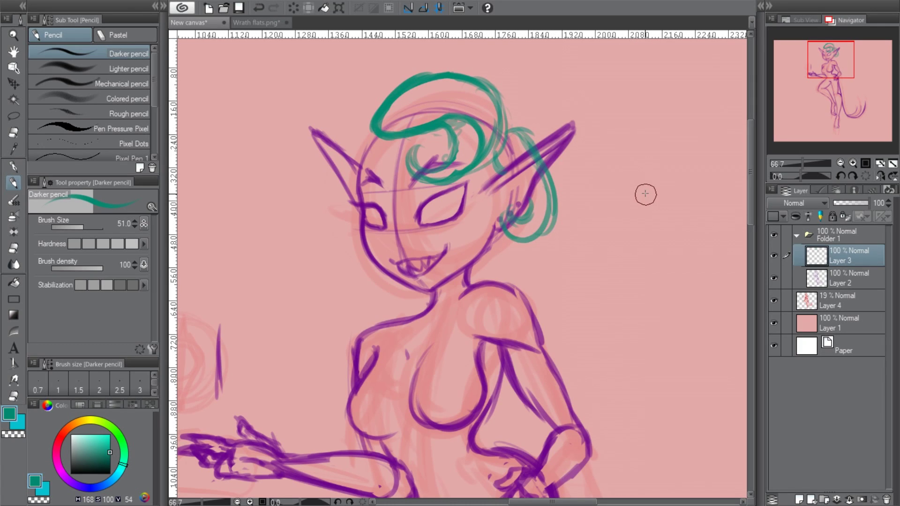
- Draw teal curls behind both ears and around the cheeks and jaw, undoing the strokes that do not fit
key(ctrl+z)
mouse_move(530, 101)
mouse_down()
mouse_move(497, 173)
mouse_move(517, 230)
mouse_move(557, 196)
mouse_up()
drag(503, 202, 517, 264)
key(ctrl+z)
mouse_move(356, 197)
mouse_down()
mouse_move(333, 205)
mouse_move(361, 236)
mouse_up()
mouse_move(377, 112)
mouse_down()
mouse_move(357, 143)
mouse_move(375, 162)
mouse_up()
drag(511, 141, 499, 173)
mouse_move(515, 224)
mouse_down()
mouse_move(469, 262)
mouse_move(490, 270)
mouse_up()
drag(464, 239, 487, 258)
mouse_move(375, 257)
mouse_down()
mouse_move(361, 261)
mouse_move(392, 286)
mouse_up()
drag(478, 231, 470, 247)
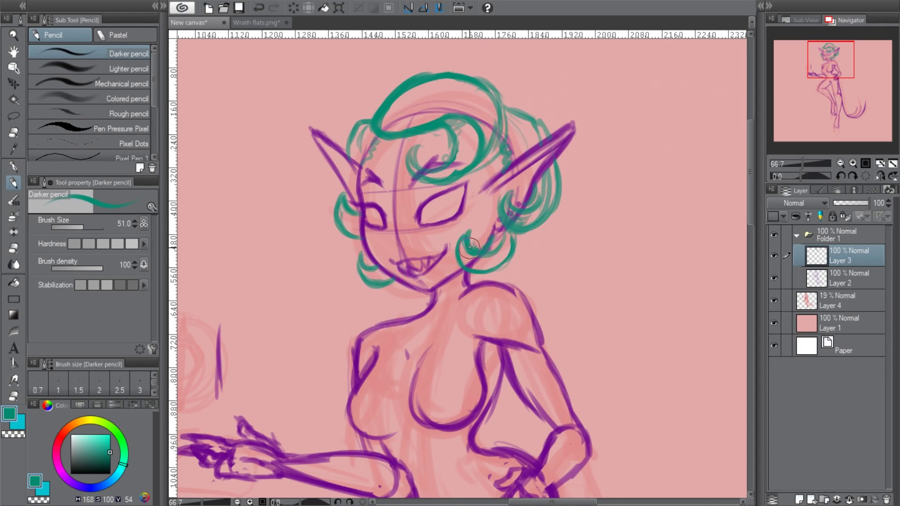
- Draw the long teal locks falling behind the neck and curling at both shoulders, checking them in the mirrored view
key(h)
drag(376, 220, 399, 290)
drag(356, 265, 382, 334)
drag(338, 282, 382, 335)
drag(352, 262, 380, 331)
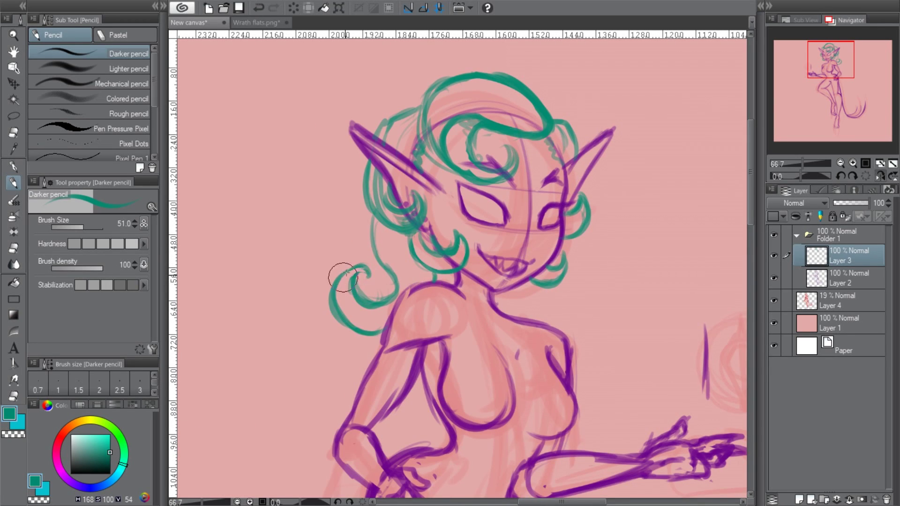
key(h)
drag(369, 221, 340, 356)
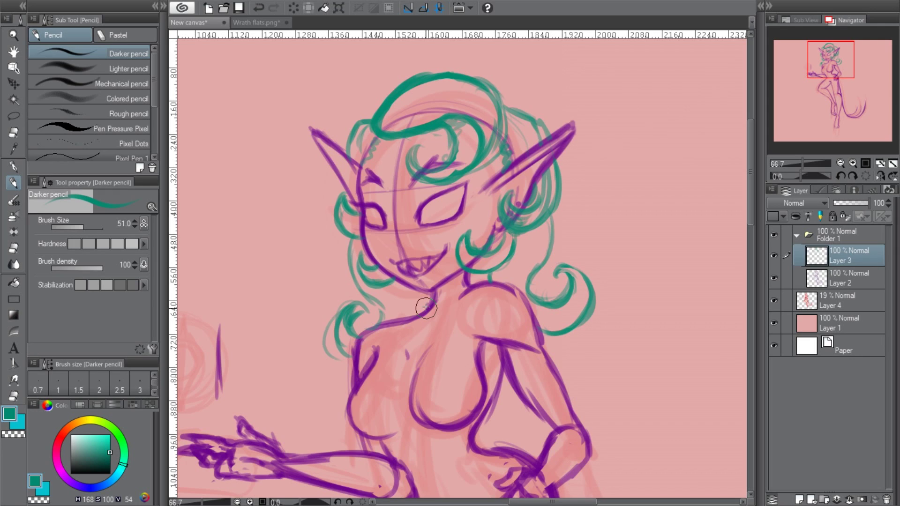
drag(389, 241, 328, 363)
key(h)
click(880, 164)
key(h)
click(881, 164)
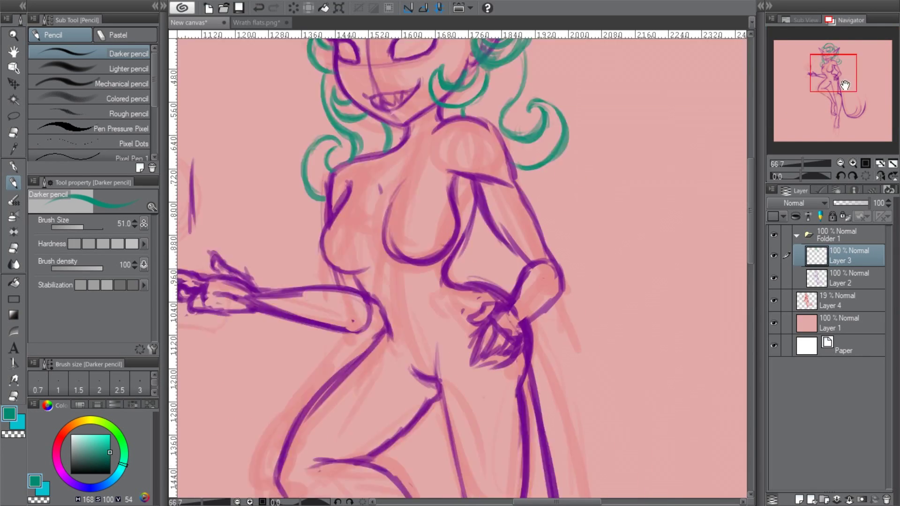
- Add a new layer above Layer 3 and set the pencil colour to blue for the clothing
key(ctrl+shift+n)
mouse_move(634, 188)
mouse_down()
mouse_move(622, 114)
mouse_move(590, 47)
mouse_up()
click(111, 482)
drag(321, 152, 328, 230)
key(ctrl+z)
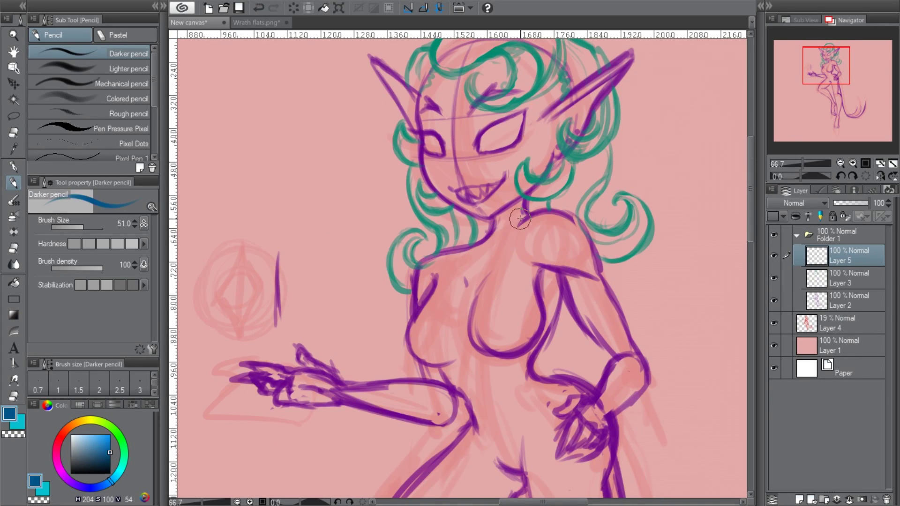
- Draw the off-shoulder collar in blue, wrapping across the chest and around both shoulders
drag(532, 214, 407, 300)
key(ctrl+z)
drag(525, 207, 440, 279)
drag(515, 225, 405, 309)
mouse_move(463, 251)
mouse_down()
mouse_move(524, 216)
mouse_move(602, 265)
mouse_up()
drag(530, 246, 626, 319)
- Sketch the blue sleeve lines around the bent arm and a cuff near the wrist on the hip
drag(530, 368, 602, 338)
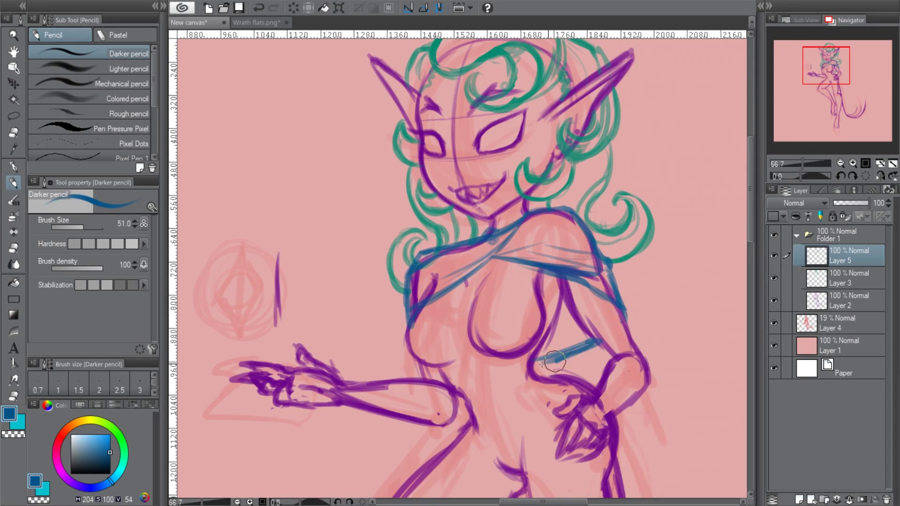
drag(452, 372, 406, 313)
drag(577, 328, 609, 440)
key(h)
drag(366, 331, 295, 393)
drag(328, 345, 286, 436)
key(h)
scroll(390, 280, down, 3)
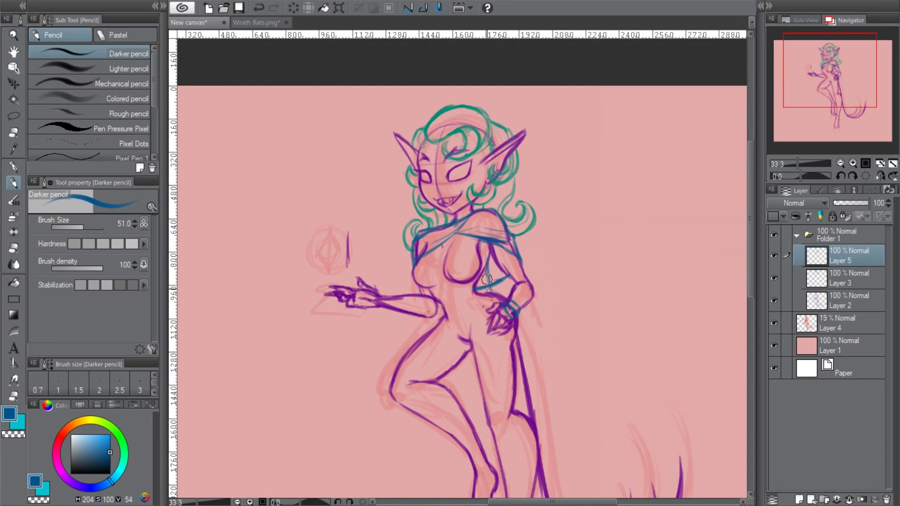
- Draw the blue cloth behind the torso and the long drape hanging below the hand on the hip
scroll(462, 224, up, 2)
drag(461, 224, 466, 187)
drag(515, 267, 506, 356)
drag(508, 323, 501, 372)
- Add a blue cuff to the outstretched wrist with a curved strip of cloth trailing down to the raised thigh
mouse_move(298, 255)
mouse_down()
mouse_move(311, 251)
mouse_move(297, 260)
mouse_up()
mouse_move(293, 263)
mouse_down()
mouse_move(300, 323)
mouse_move(337, 359)
mouse_up()
drag(305, 267, 389, 352)
drag(834, 78, 834, 74)
click(840, 163)
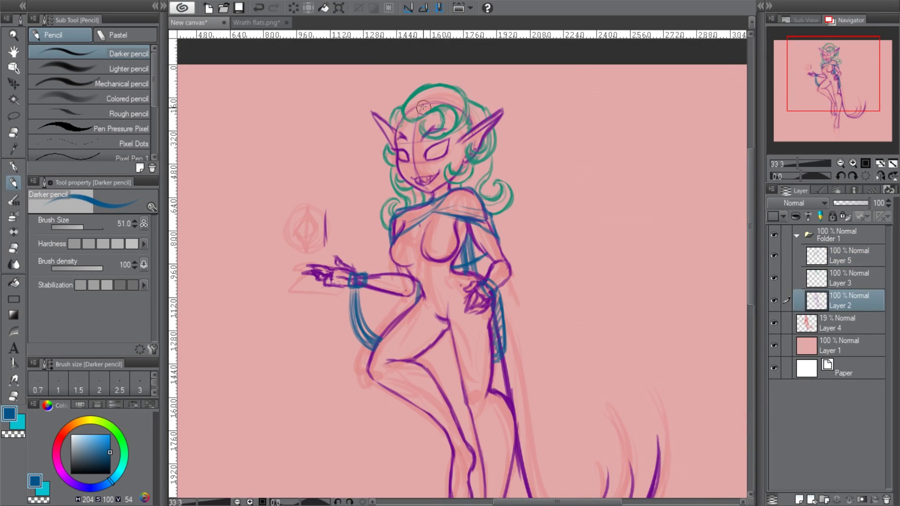
- Draw a blue sash around the waist on Layer 5, with a fringed fold draped over the hip
click(844, 255)
click(853, 163)
mouse_move(427, 277)
mouse_down()
mouse_move(483, 291)
mouse_move(487, 312)
mouse_up()
mouse_move(527, 288)
mouse_down()
mouse_move(471, 317)
mouse_move(527, 351)
mouse_up()
drag(471, 349, 451, 367)
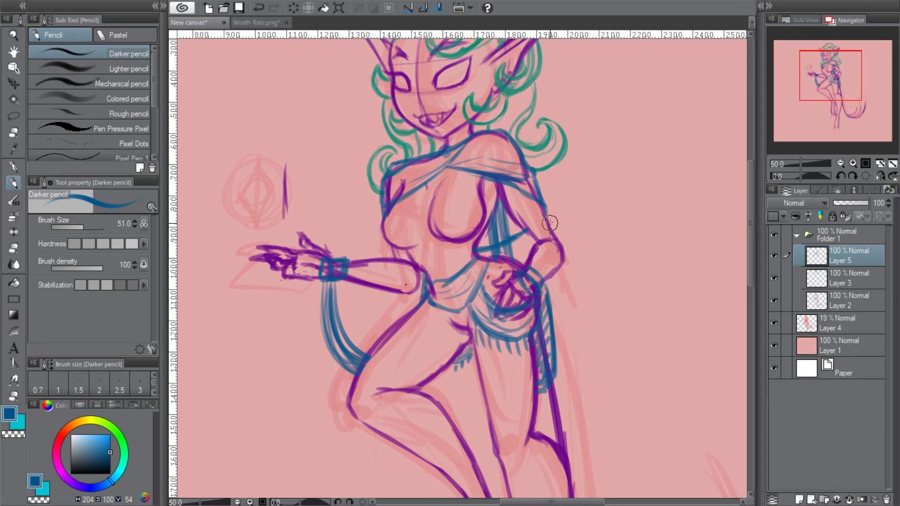
- Draw the sash's curved front fold hanging between the thighs and tie it into the waist at the side
drag(505, 238, 485, 246)
drag(428, 305, 457, 361)
drag(464, 307, 487, 354)
drag(424, 300, 457, 370)
drag(431, 323, 445, 360)
drag(429, 333, 483, 335)
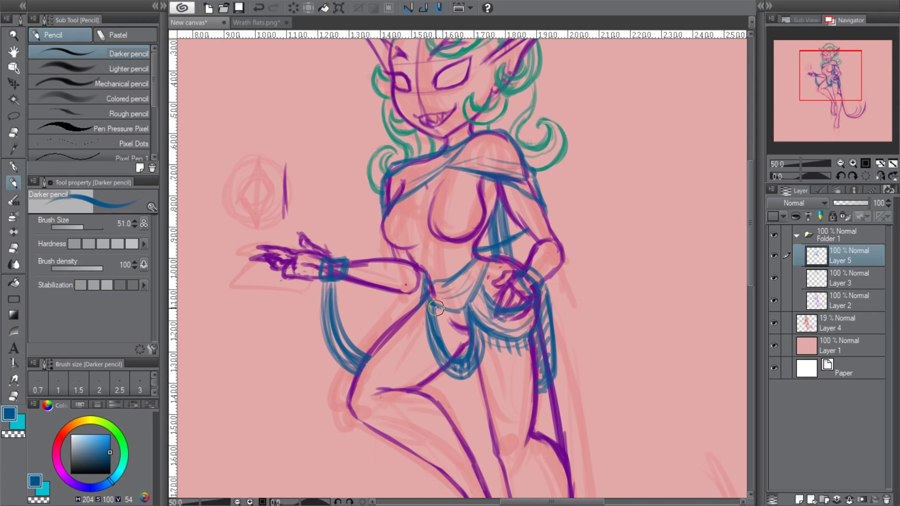
drag(438, 310, 457, 344)
drag(405, 313, 420, 296)
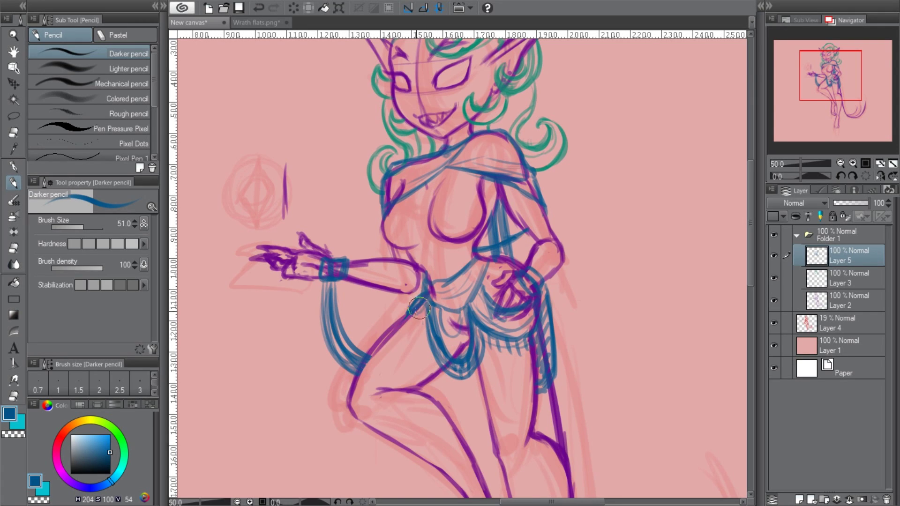
- Add a new layer and draw a dark red cropped top with a curved neckline, side folds and ruffled hem
key(ctrl+shift+n)
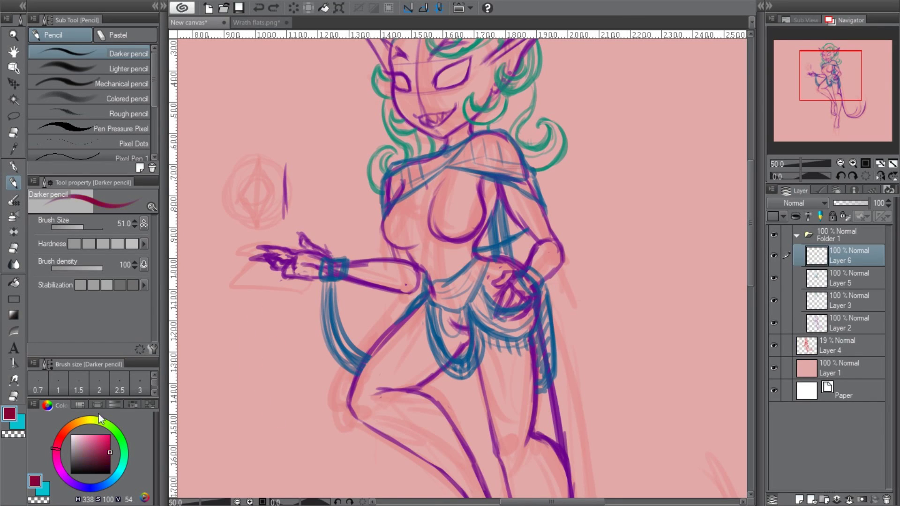
mouse_move(414, 190)
mouse_down()
mouse_move(441, 196)
mouse_move(457, 163)
mouse_up()
key(ctrl+z)
mouse_move(415, 189)
mouse_down()
mouse_move(458, 165)
mouse_move(483, 220)
mouse_move(491, 260)
mouse_move(436, 277)
mouse_up()
drag(469, 241, 469, 272)
drag(408, 225, 462, 201)
drag(389, 209, 419, 280)
drag(407, 239, 413, 281)
drag(421, 279, 448, 267)
- Hide the rough sketch on Layer 4 and outline the trousers around the raised thigh in dark red
click(774, 345)
drag(843, 61, 845, 71)
mouse_move(396, 225)
mouse_down()
mouse_move(353, 266)
mouse_move(323, 341)
mouse_up()
drag(364, 301, 428, 323)
- Draw the baggy lower trouser leg below the raised knee, gathered into a cuff above the ankle
key(minus)
key(minus)
mouse_move(375, 157)
mouse_down()
mouse_move(359, 239)
mouse_move(381, 349)
mouse_up()
drag(375, 309, 434, 374)
key(ctrl+z)
drag(373, 265, 394, 358)
drag(377, 314, 433, 374)
key(ctrl+z)
drag(380, 358, 428, 363)
key(ctrl+z)
drag(393, 373, 428, 375)
drag(366, 255, 399, 359)
mouse_move(438, 280)
mouse_down()
mouse_move(412, 357)
mouse_move(430, 245)
mouse_up()
- Draw the standing leg's loose dark red trouser lines with knee folds and a gathered ankle cuff
key(asciicircum)
key(asciicircum)
drag(499, 296, 525, 278)
drag(468, 203, 453, 276)
drag(525, 194, 517, 286)
scroll(500, 313, down, 2)
drag(478, 424, 504, 452)
drag(532, 234, 520, 281)
drag(538, 251, 499, 426)
drag(469, 256, 485, 415)
drag(492, 425, 532, 410)
drag(478, 255, 455, 364)
key(ctrl+0)
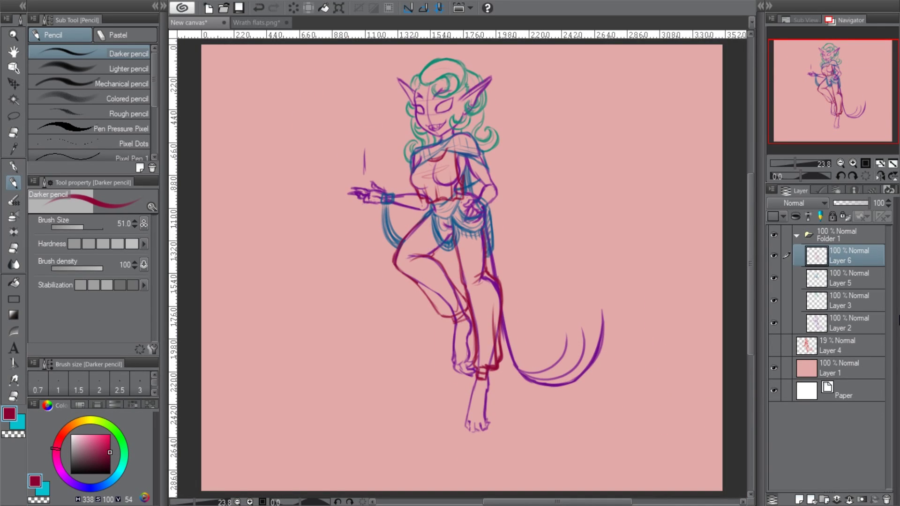
- Add a new layer and draw bright pink ear piercings, dangling earrings and slit pupils
key(ctrl+shift+n)
scroll(484, 93, up, 3)
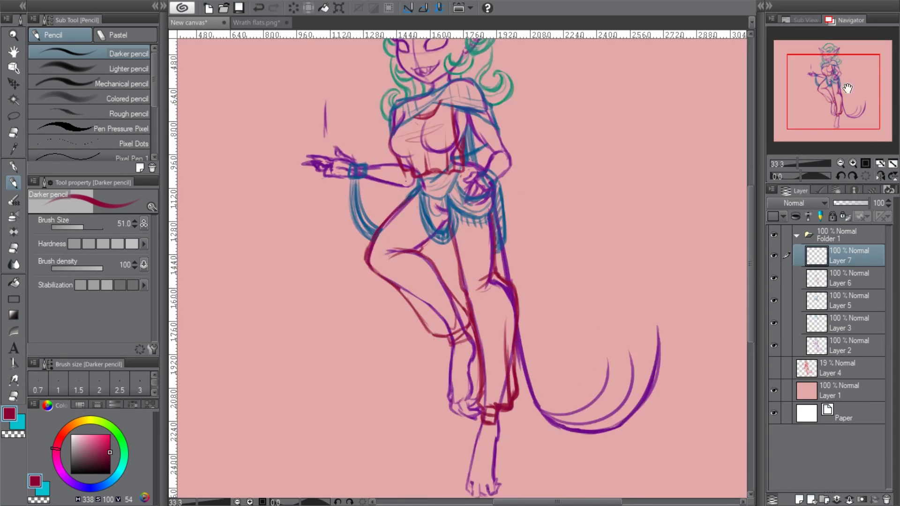
click(439, 249)
click(450, 242)
click(457, 233)
click(280, 207)
drag(284, 212, 287, 222)
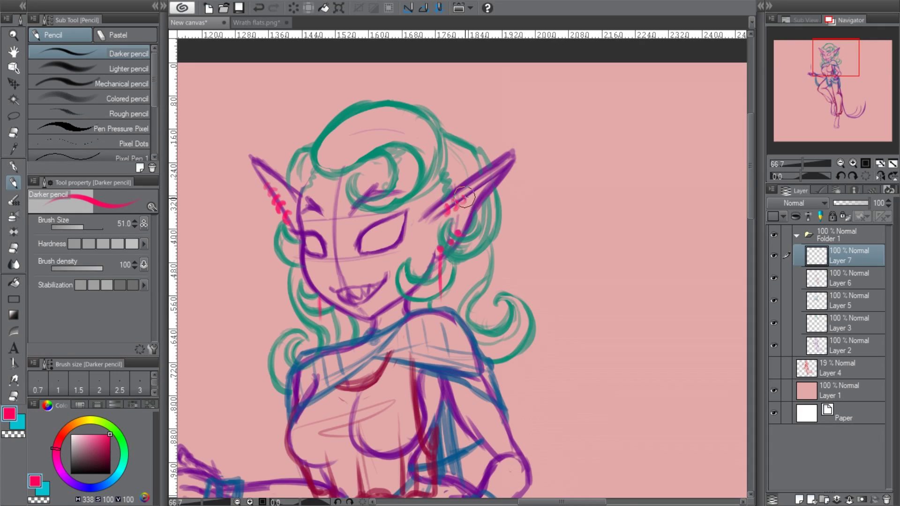
drag(316, 241, 314, 255)
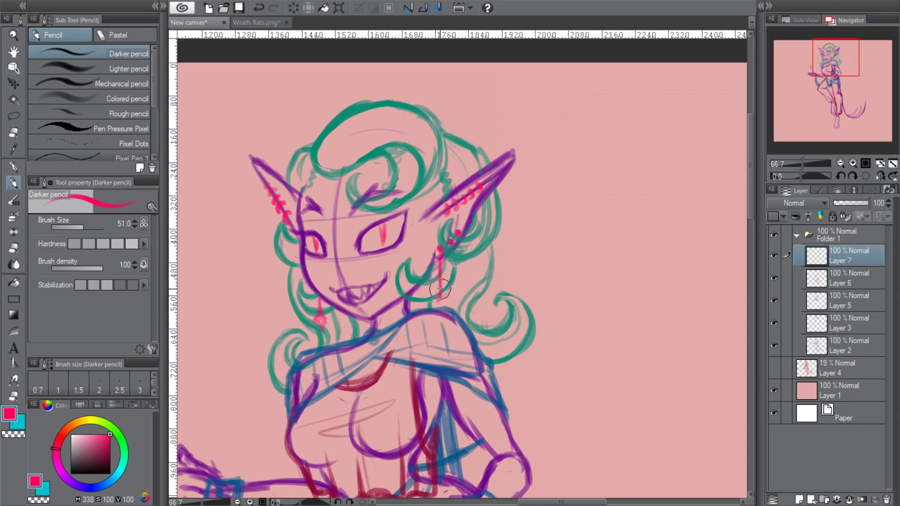
- Draw the remaining pink accents: diamond tail tips, a bracelet, a beaded necklace and the floating crystal with rings around it
scroll(336, 297, down, 3)
drag(851, 104, 854, 104)
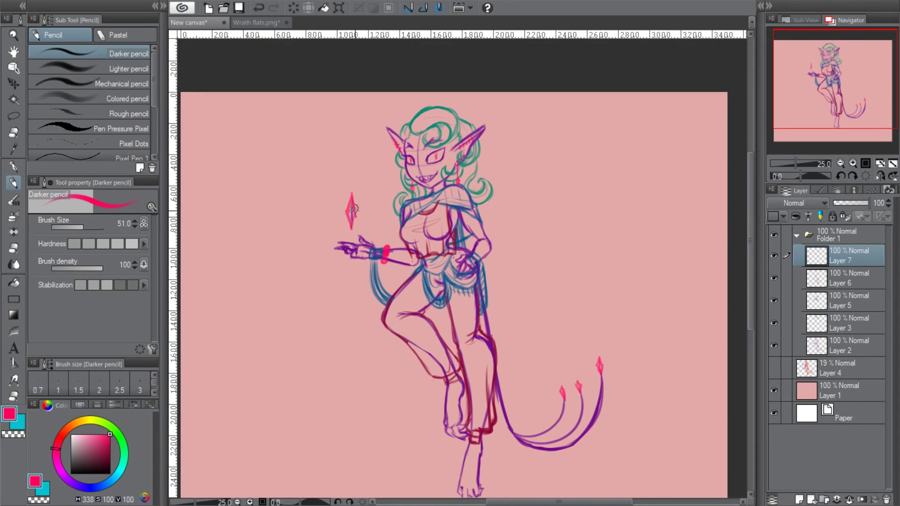
scroll(451, 122, up, 3)
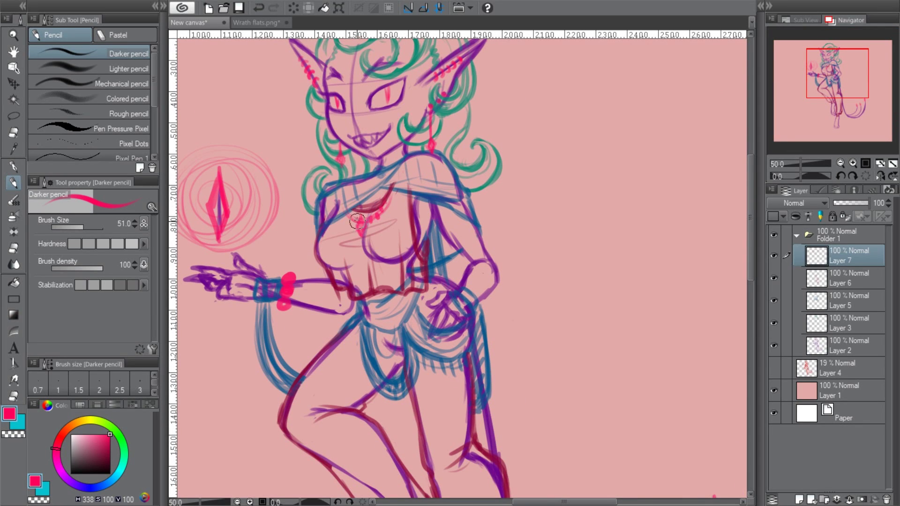
key(ctrl+0)
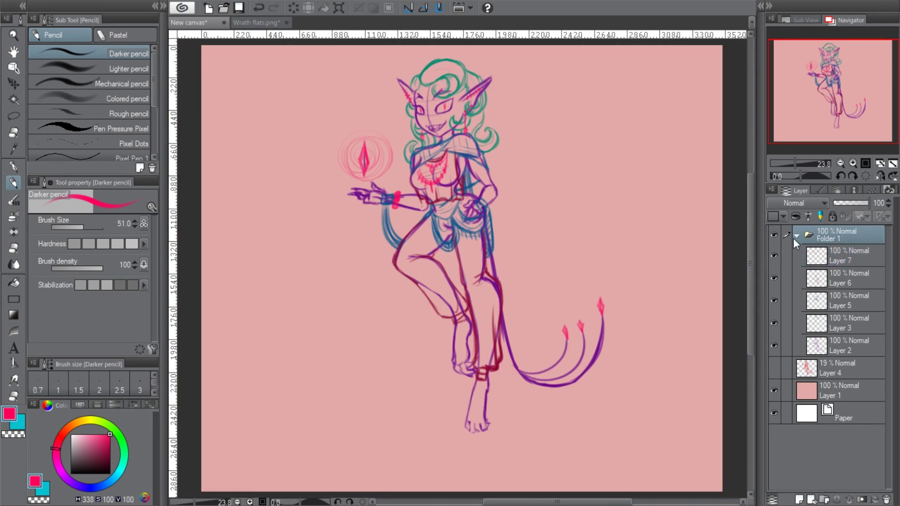
- Lasso the whole figure in Folder 1 and rotate it slightly clockwise, then clear the selection
click(797, 235)
key(m)
drag(539, 122, 520, 83)
key(ctrl+t)
drag(586, 178, 567, 164)
key(Escape)
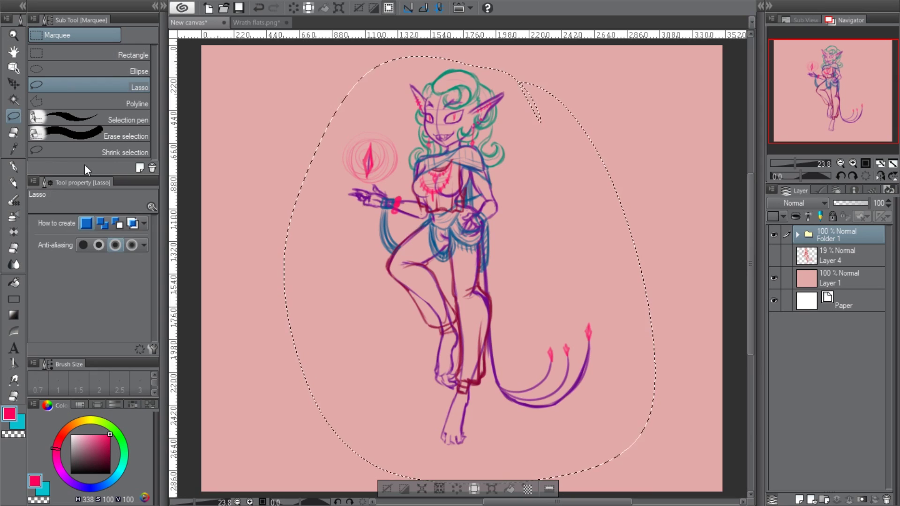
key(ctrl+t)
key(Escape)
key(ctrl+d)
- Lasso the head and hair and rotate them slightly counterclockwise on the neck
drag(406, 115, 393, 124)
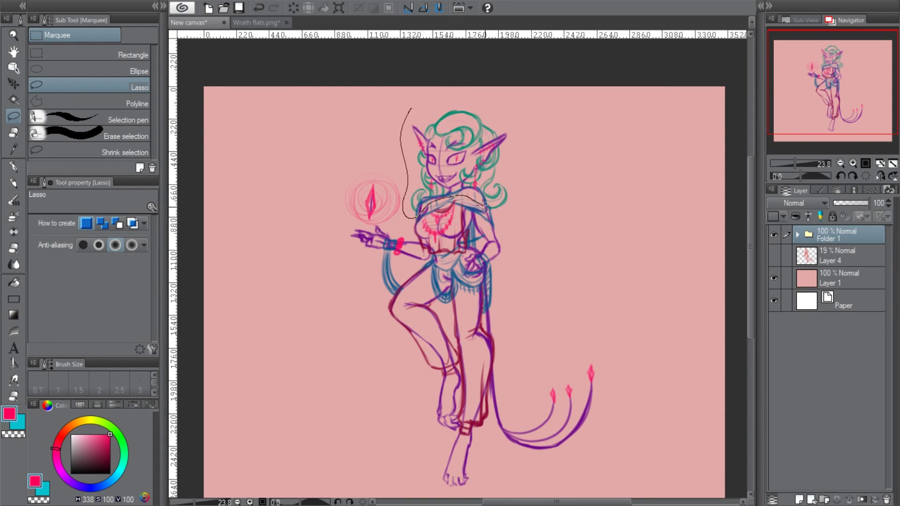
scroll(450, 115, up, 2)
key(ctrl+t)
drag(578, 92, 580, 82)
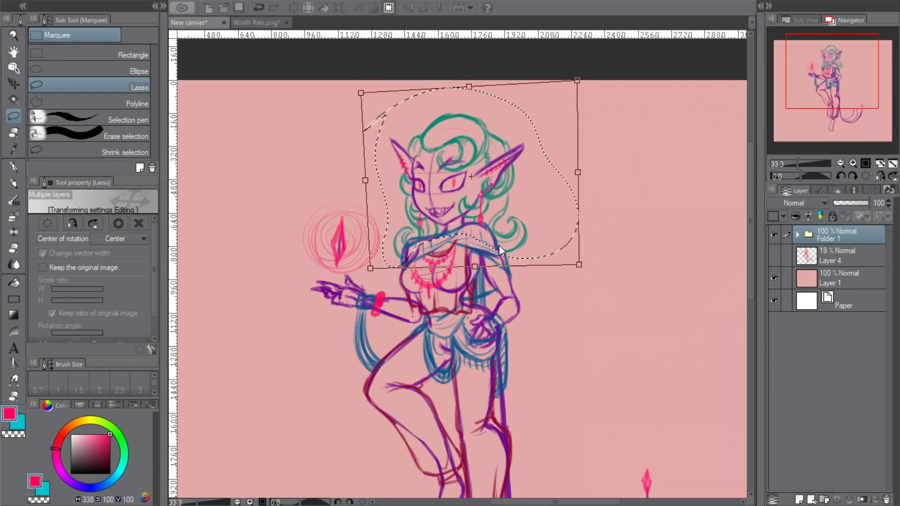
key(Return)
key(ctrl+d)
- Set up line-art layers in a new folder, fade Folder 1 to 52% opacity and choose a black G-pen
scroll(459, 267, down, 4)
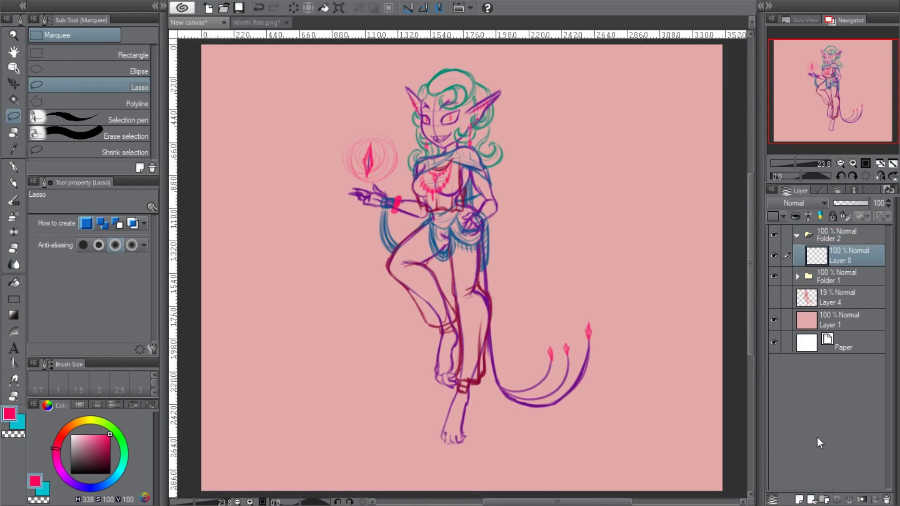
key(p)
scroll(846, 100, up, 2)
scroll(846, 100, up, 1)
click(832, 60)
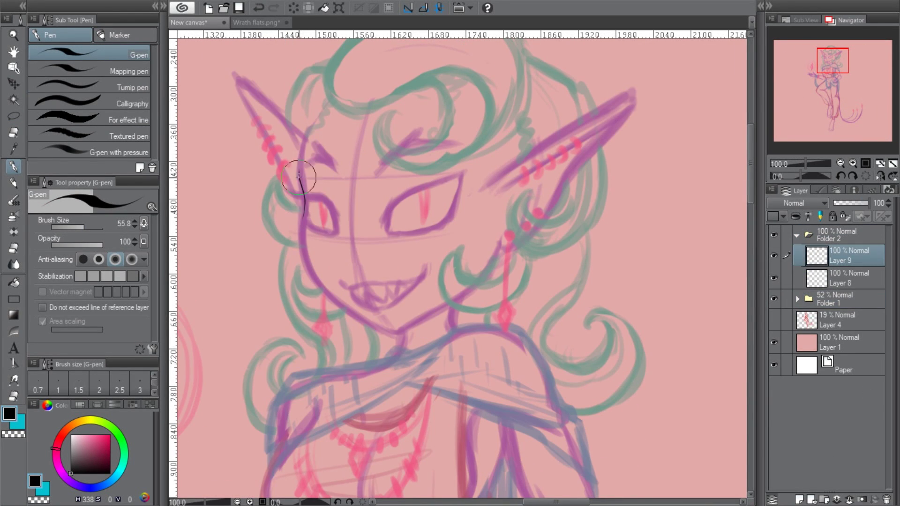
- Ink the face contour in black from the forehead around the cheek and chin to the far jaw
click(852, 177)
drag(371, 284, 457, 291)
click(842, 177)
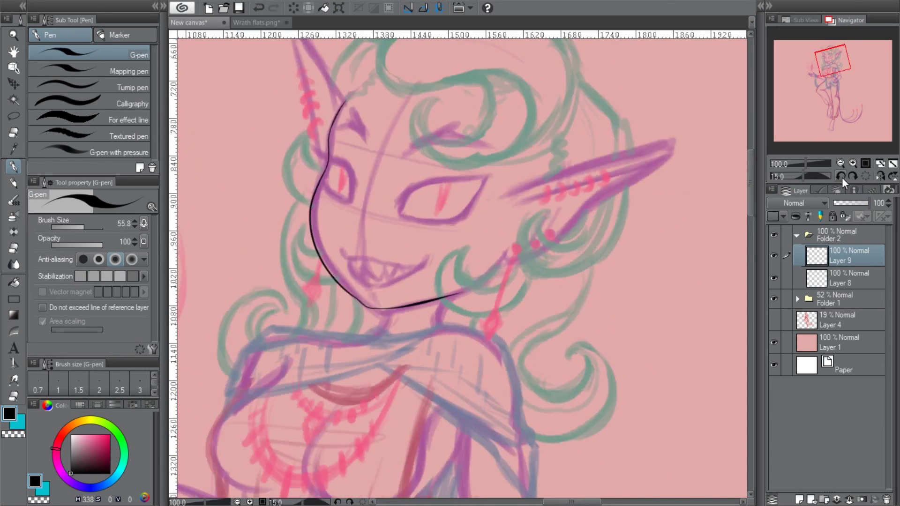
click(864, 175)
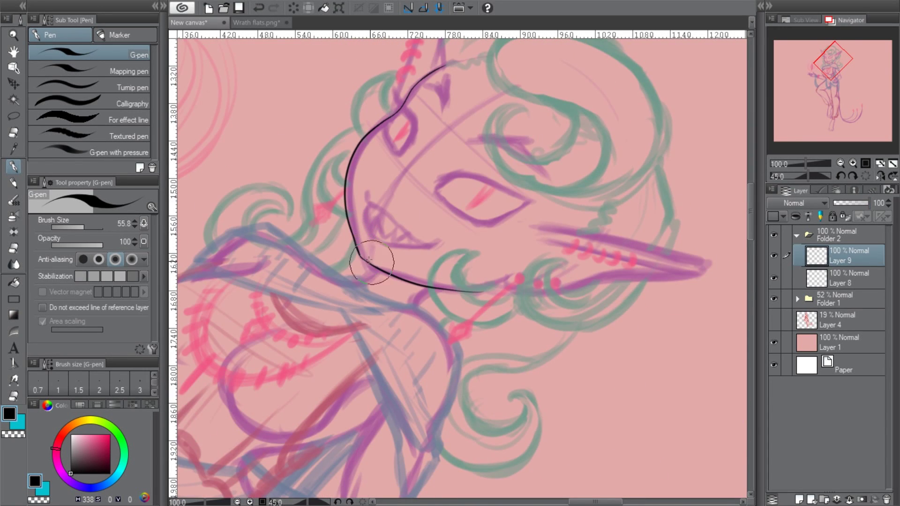
click(865, 176)
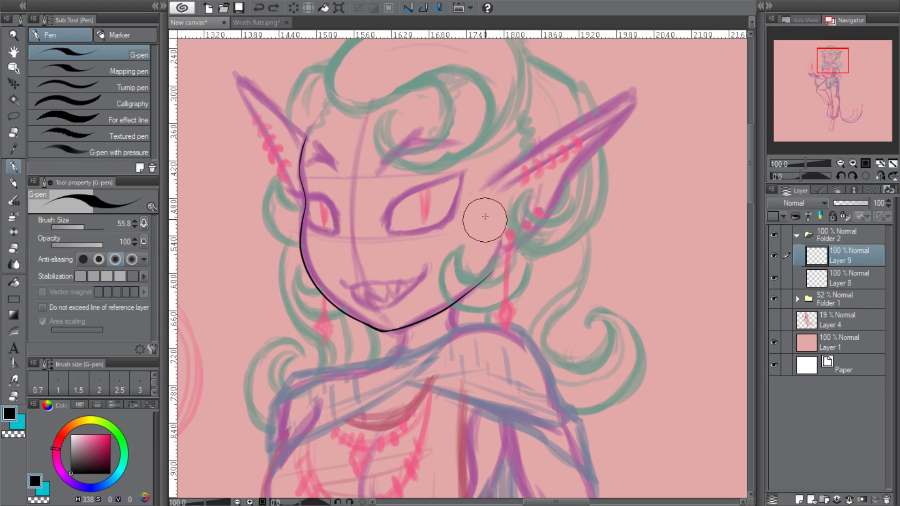
mouse_move(398, 329)
mouse_down()
mouse_move(482, 357)
mouse_move(477, 279)
mouse_move(494, 272)
mouse_move(500, 239)
mouse_up()
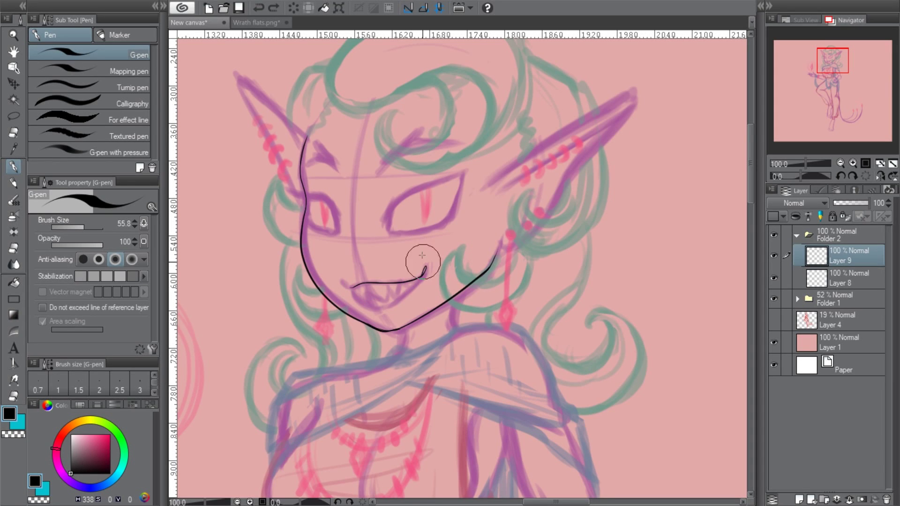
- Ink the grinning mouth with curled corners and fill it with pointed teeth
key(ctrl+plus)
key(asciicircum)
key(asciicircum)
key(asciicircum)
drag(416, 238, 450, 311)
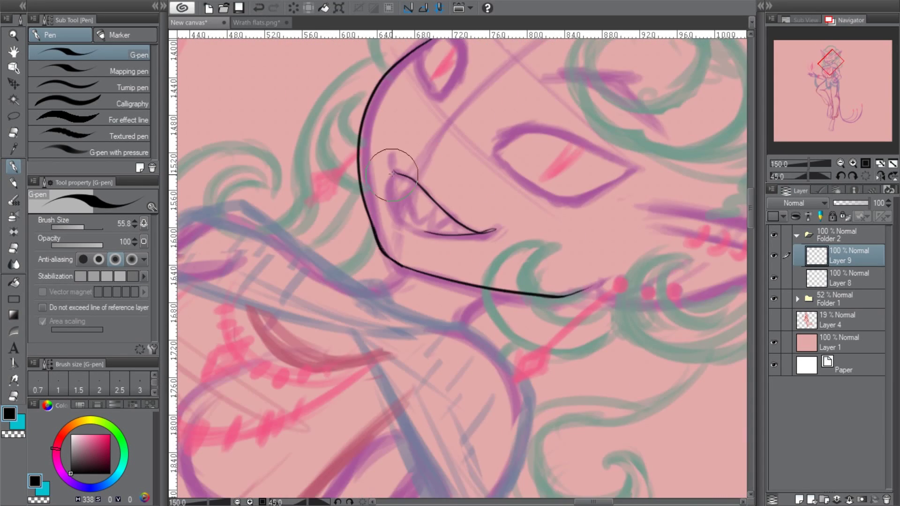
drag(388, 186, 667, 149)
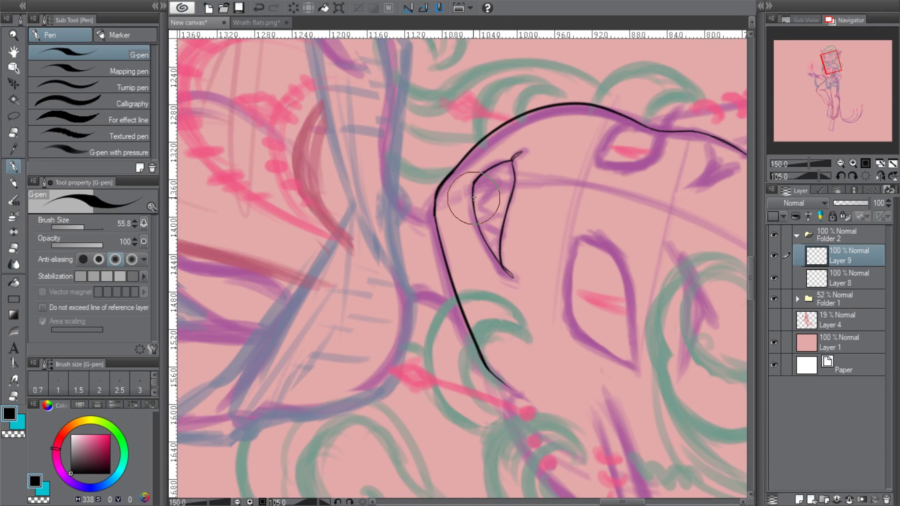
click(893, 177)
scroll(506, 261, up, 1)
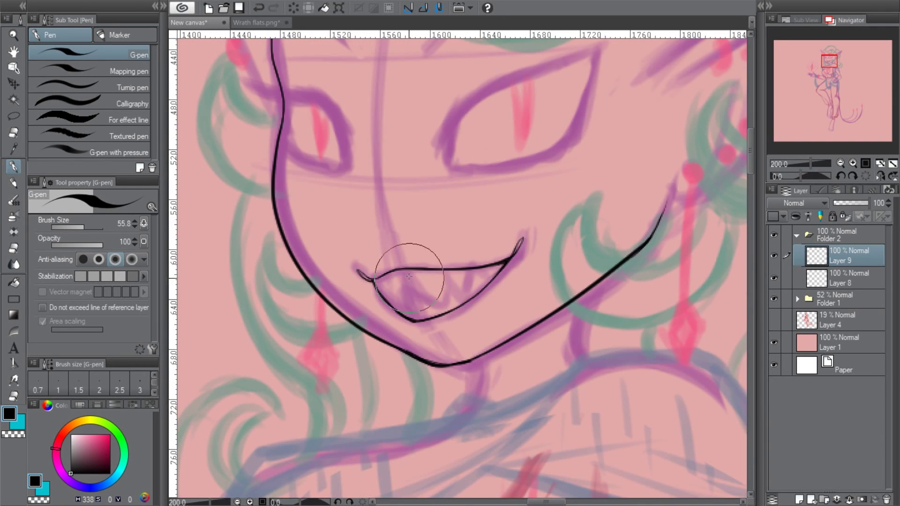
key(ctrl+z)
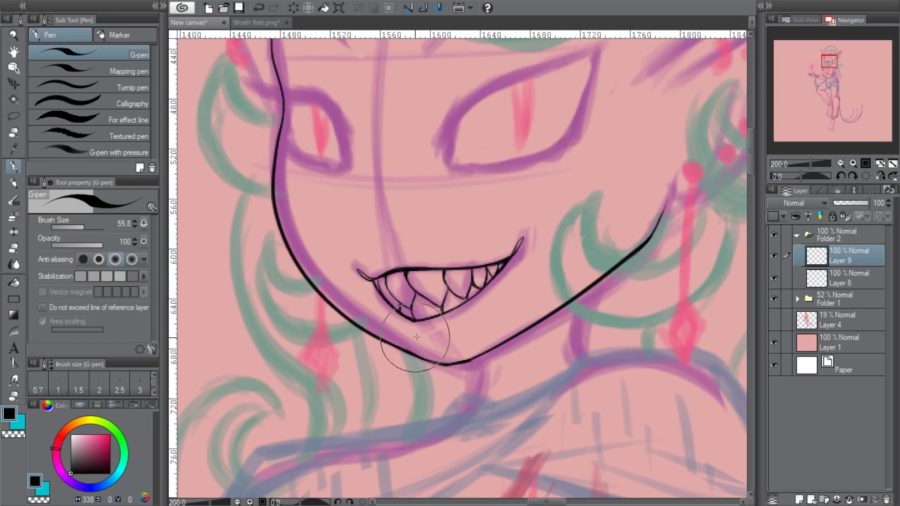
- Ink the larger eye with a thick tapered upper lid and a thin lower lid
scroll(422, 328, up, 4)
mouse_move(438, 239)
mouse_down()
mouse_move(602, 150)
mouse_move(586, 155)
mouse_up()
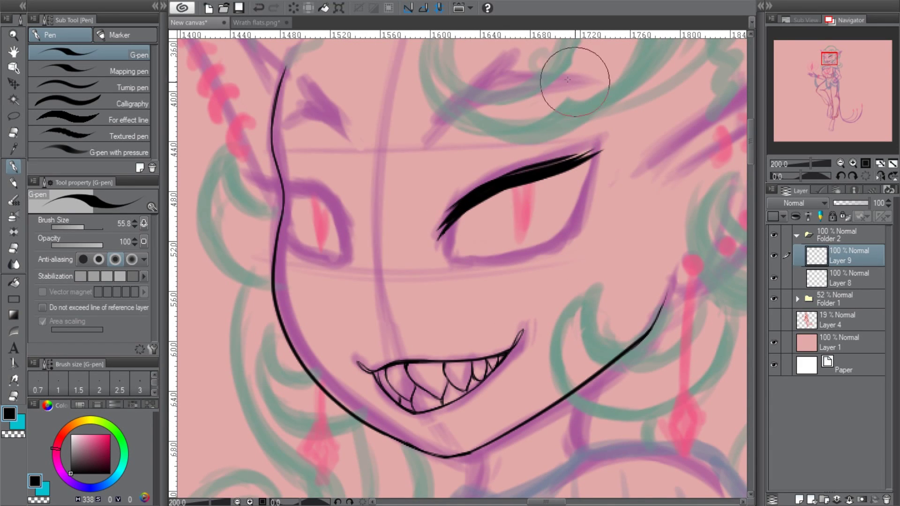
key(h)
key(minus)
key(minus)
key(minus)
key(minus)
drag(356, 277, 288, 328)
key(h)
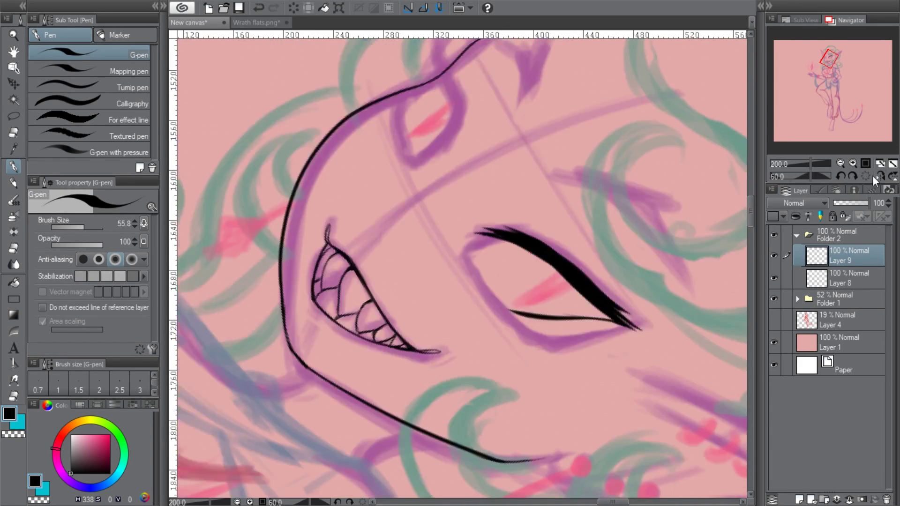
- Lasso the inked eye, try transforming it, and delete it
key(equal)
key(equal)
key(equal)
key(equal)
key(m)
drag(577, 164, 586, 154)
key(ctrl+t)
drag(660, 94, 652, 101)
key(Escape)
key(Delete)
key(ctrl+d)
- Redraw the larger eye's upper lid, lower lid and outer corner in black ink
key(p)
drag(438, 229, 628, 133)
mouse_move(586, 154)
mouse_down()
mouse_move(440, 220)
mouse_move(466, 207)
mouse_up()
drag(454, 257, 516, 253)
drag(553, 232, 583, 159)
scroll(583, 195, down, 1)
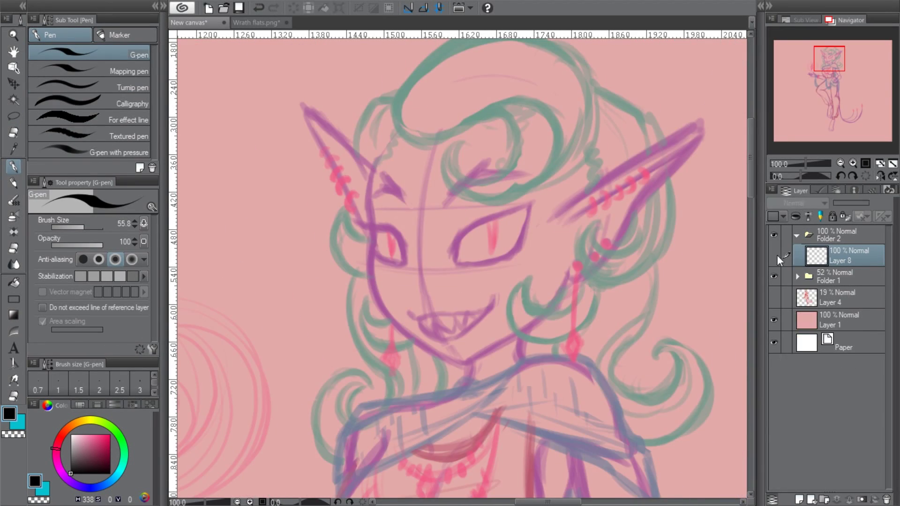
- Lasso the sketched face on Layer 2 and adjust its placement with a free transform
key(p)
scroll(436, 66, up, 3)
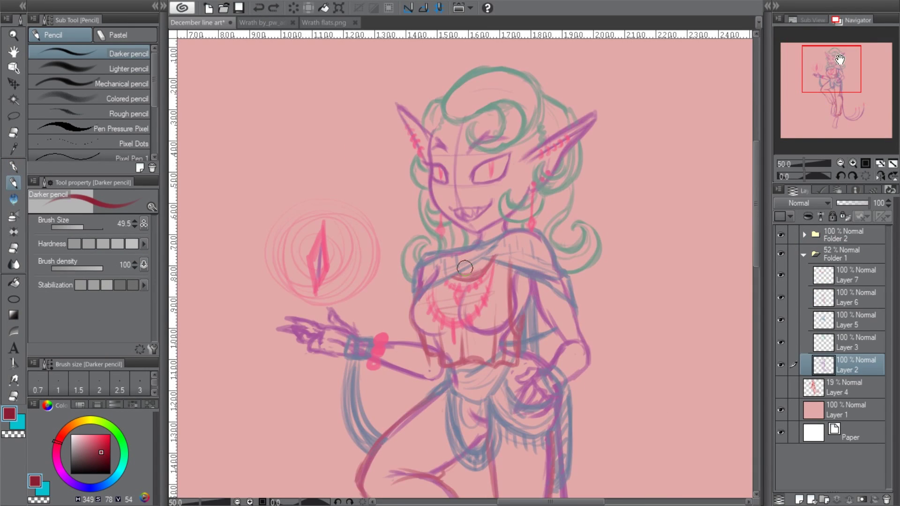
key(m)
drag(448, 117, 452, 127)
key(ctrl+t)
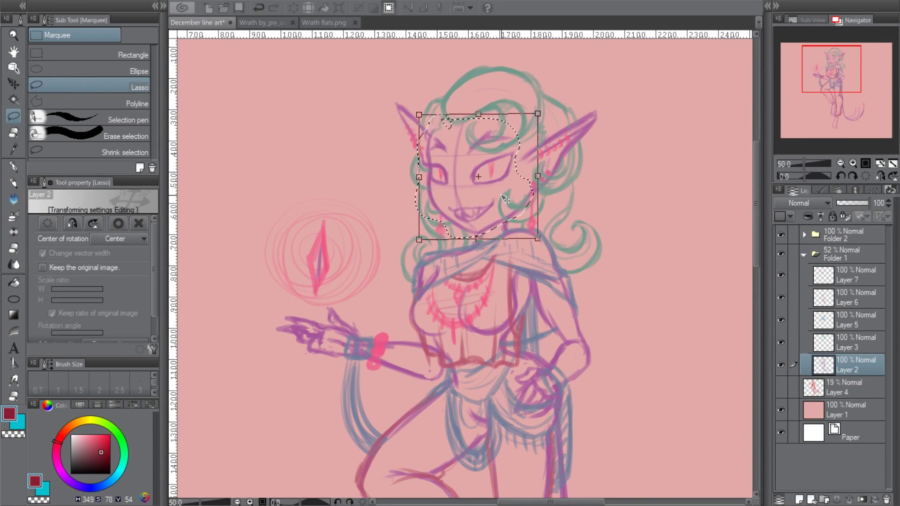
key(Return)
key(ctrl+d)
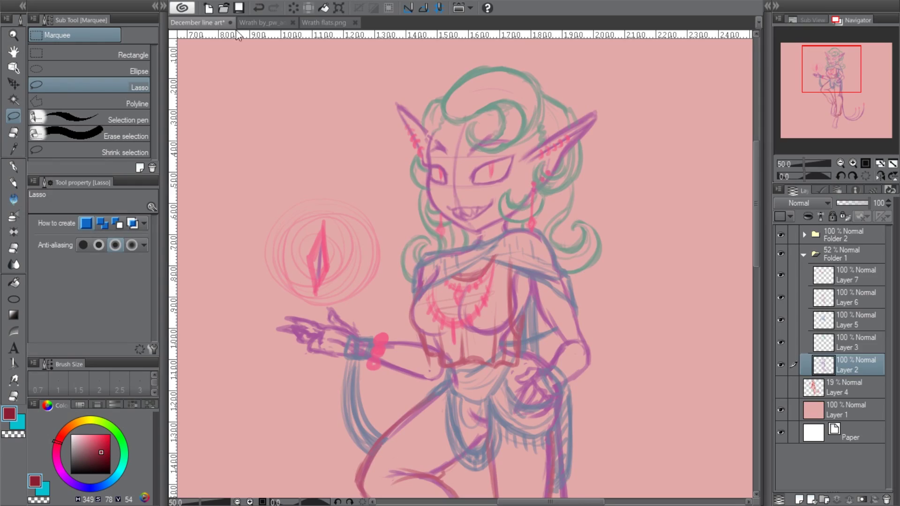
- Rework the sketched eyes with the purple pencil, extending the larger eye's upper lid, and check them in the mirrored view
key(h)
key(p)
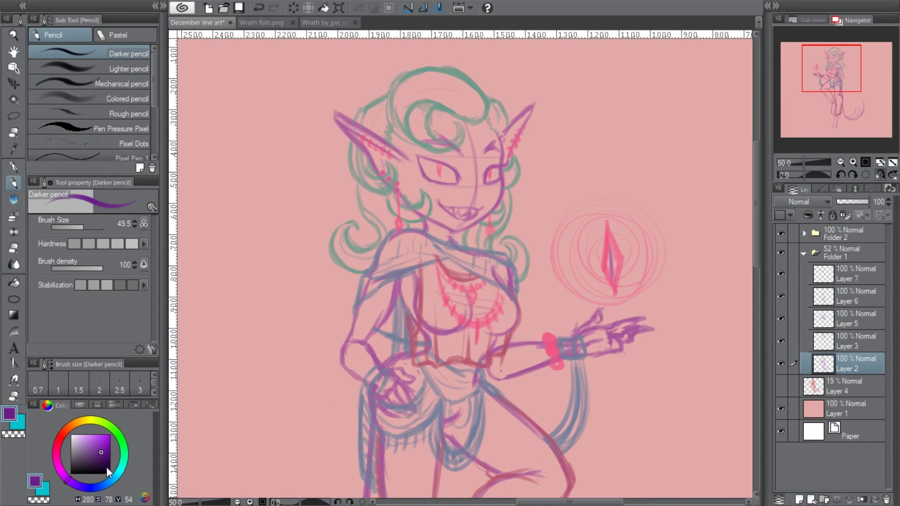
key(h)
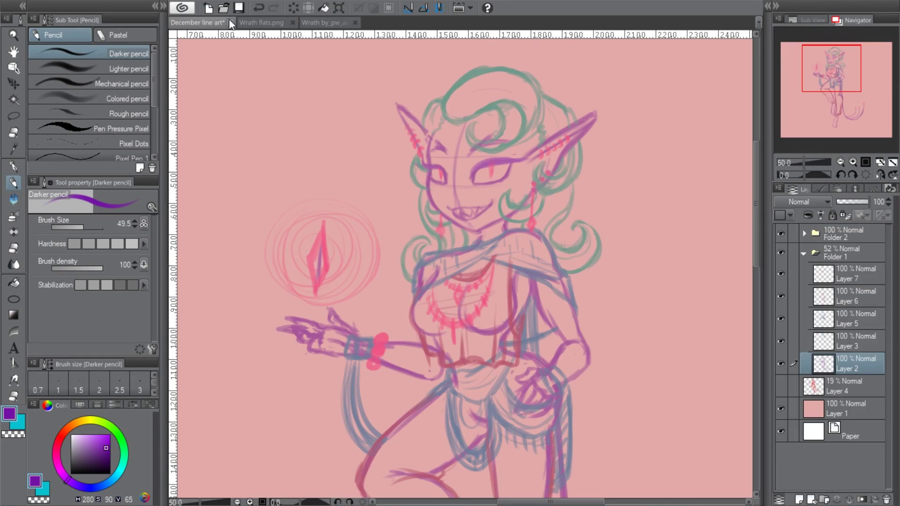
- Ink the cheek, chin and jaw contour in black with the G-pen on Layer 9 in Folder 2
click(804, 233)
click(13, 166)
key(ctrl+plus)
drag(363, 182, 355, 238)
mouse_move(393, 185)
mouse_down()
mouse_move(346, 248)
mouse_move(427, 393)
mouse_move(361, 314)
mouse_move(370, 336)
mouse_up()
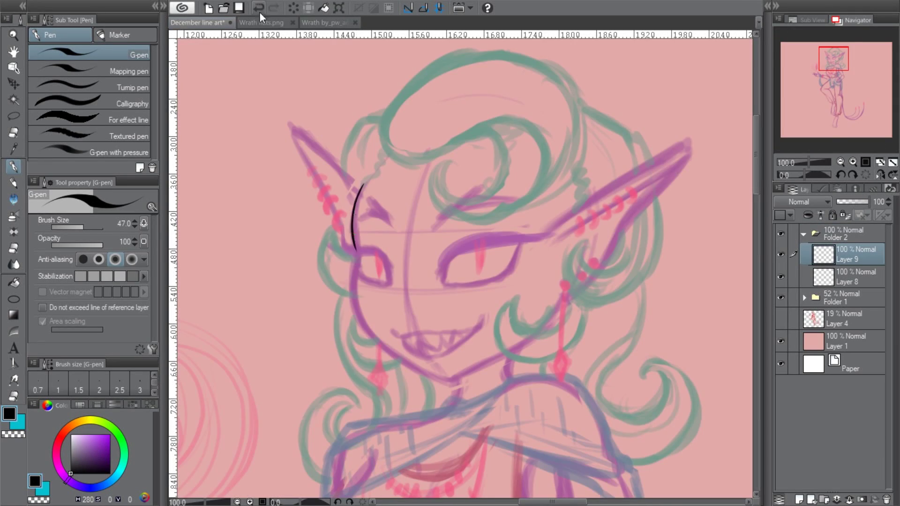
key(ctrl+z)
drag(366, 201, 417, 366)
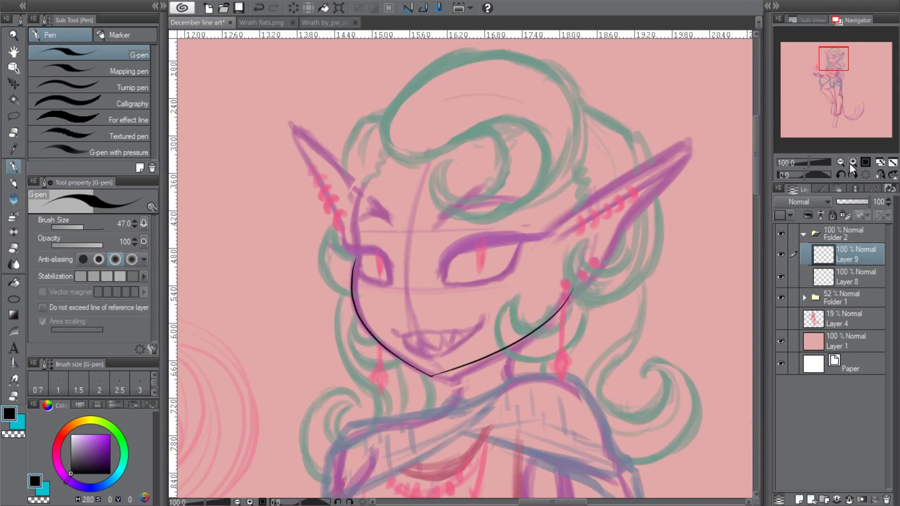
- Extend the inked face contour past the smaller eye up to the forehead and check it with the sketch folder hidden
drag(515, 305, 473, 370)
key(ctrl+@)
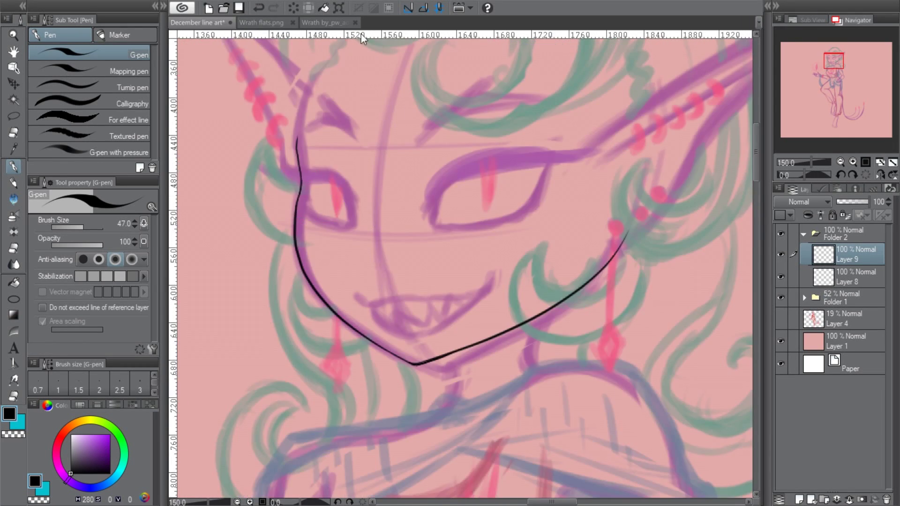
drag(351, 215, 356, 255)
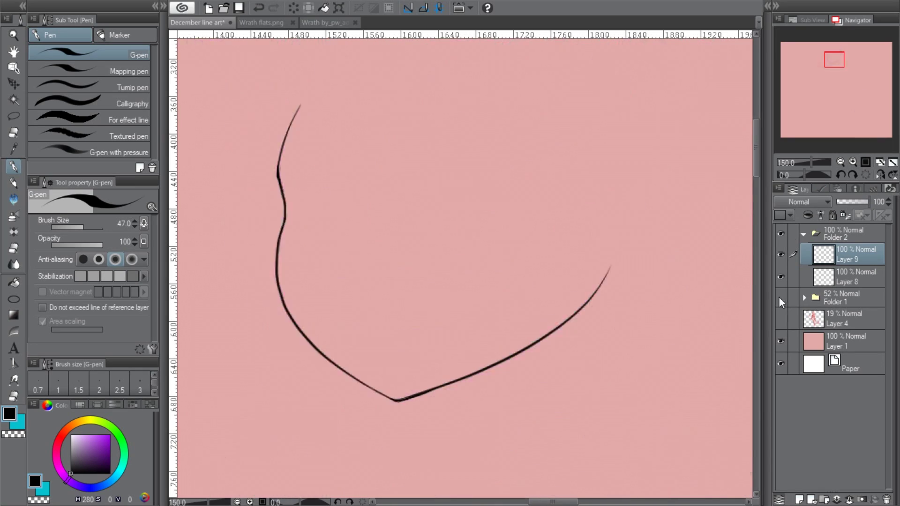
- Ink the grinning mouth's outline and upturned corners in black, checking it in the mirrored view
scroll(476, 305, up, 2)
mouse_move(433, 301)
mouse_down()
mouse_move(571, 300)
mouse_move(626, 276)
mouse_move(511, 361)
mouse_up()
click(854, 174)
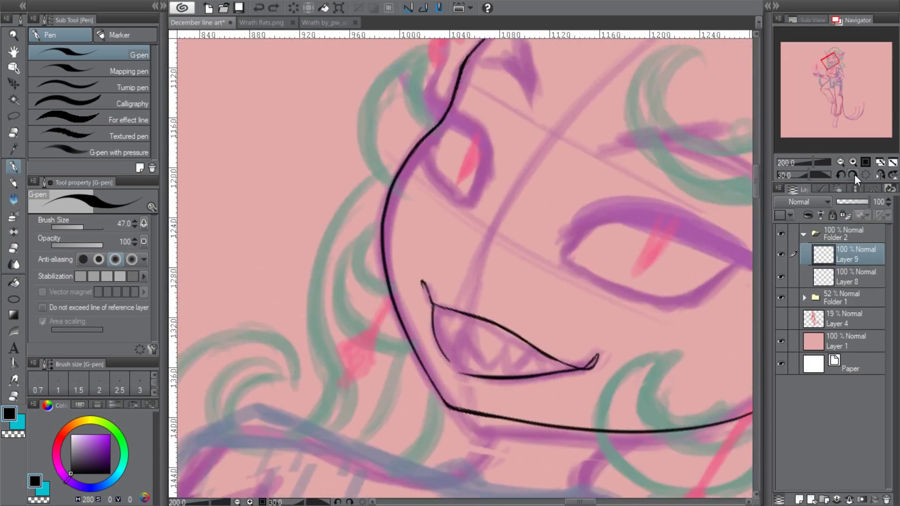
click(854, 174)
click(853, 173)
key(ctrl+@)
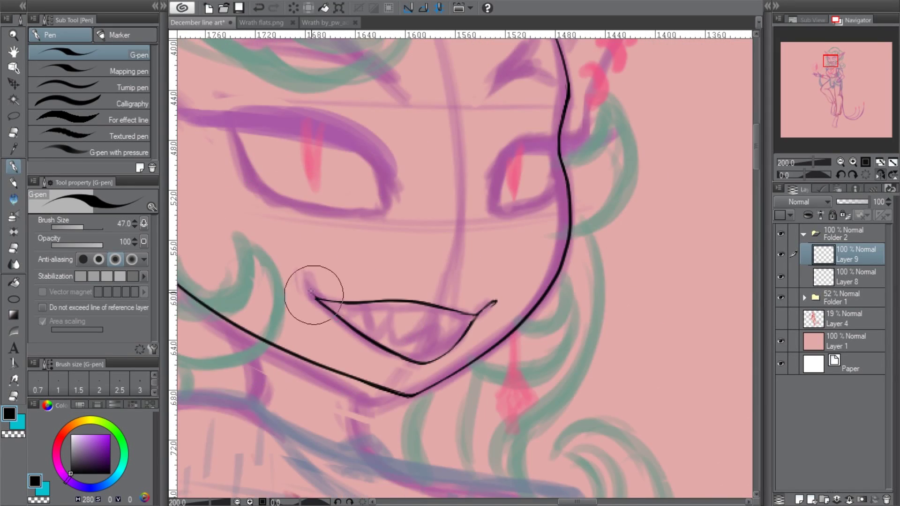
key(h)
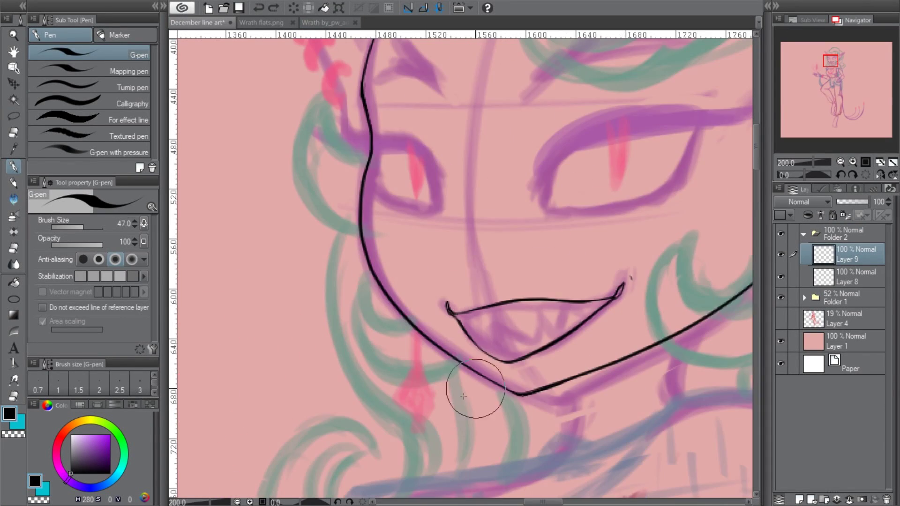
- Lasso the inked mouth, adjust it with a free transform, and consult the Wrath by_pw_adoptables reference image
key(m)
mouse_move(649, 256)
mouse_down()
mouse_move(644, 262)
mouse_move(652, 241)
mouse_up()
key(ctrl+t)
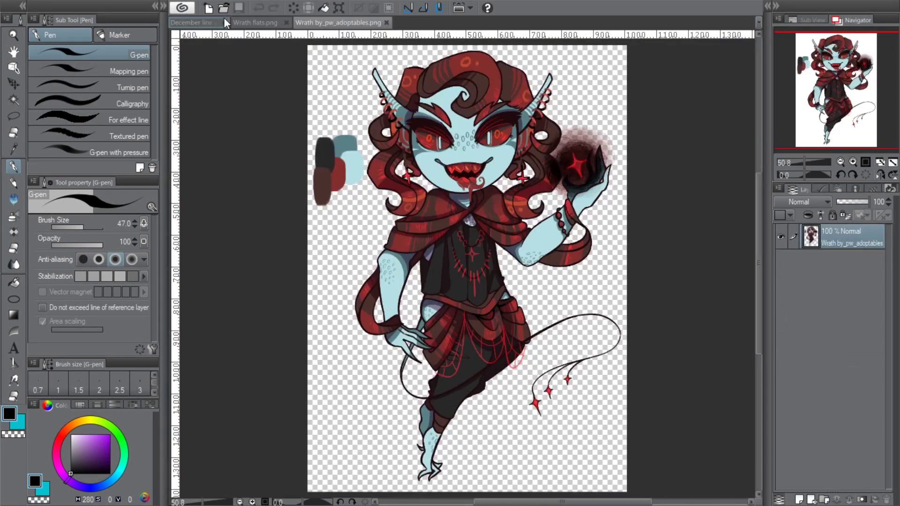
click(224, 19)
- Try inking a row of pointed teeth with a gum line inside the mouth, and undo the strokes
drag(335, 290, 379, 401)
drag(403, 315, 391, 398)
mouse_move(276, 313)
mouse_down()
mouse_move(332, 307)
mouse_move(464, 271)
mouse_up()
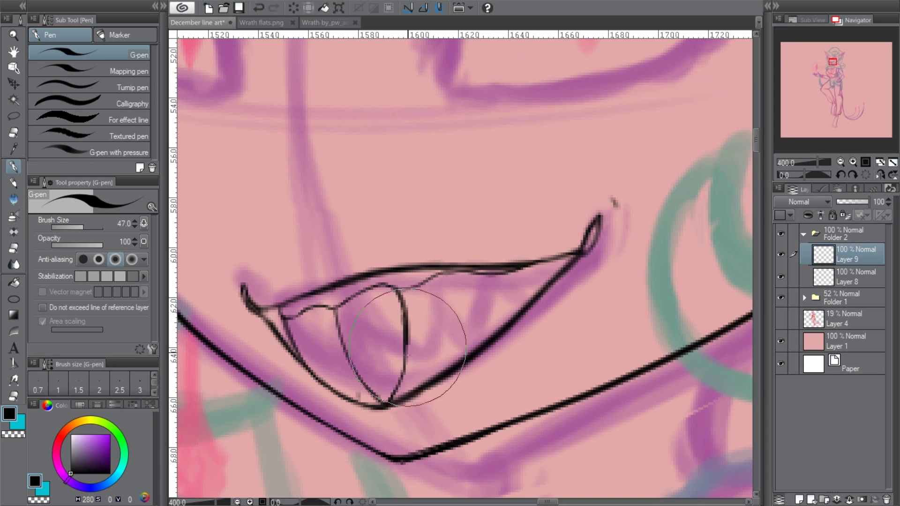
drag(396, 290, 440, 373)
drag(457, 276, 490, 334)
drag(503, 277, 514, 323)
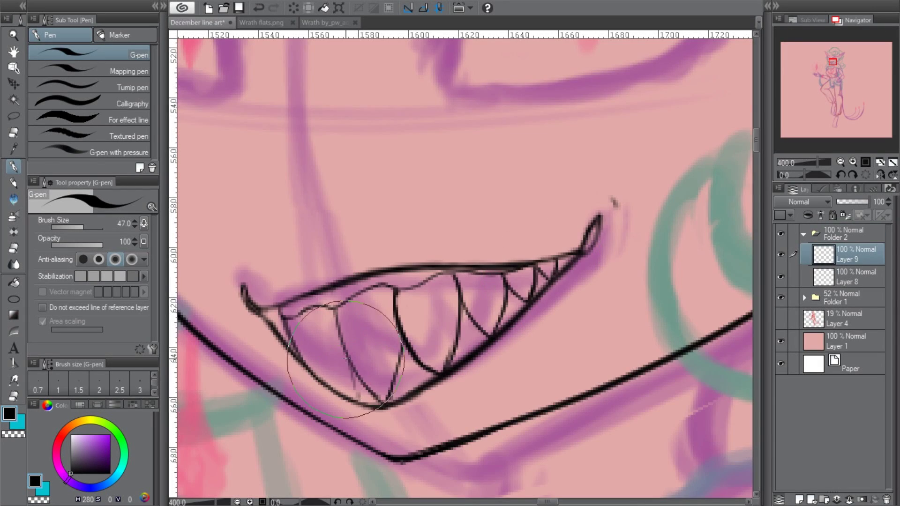
scroll(346, 360, down, 3)
click(258, 8)
click(257, 8)
click(257, 8)
click(258, 8)
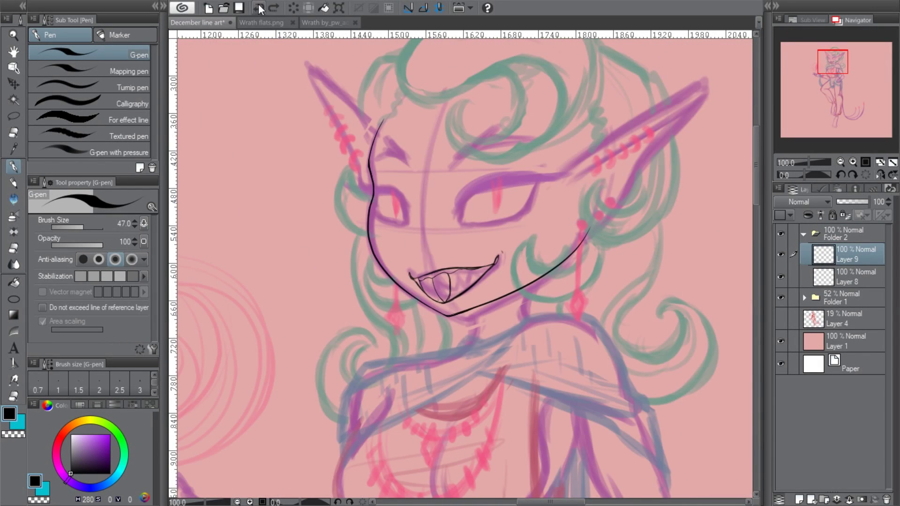
- Try a second arrangement of pointed teeth inside the mouth, with a broad front tooth and smaller ones toward the corner
scroll(375, 296, up, 2)
scroll(376, 297, up, 2)
drag(338, 288, 426, 356)
drag(426, 272, 435, 370)
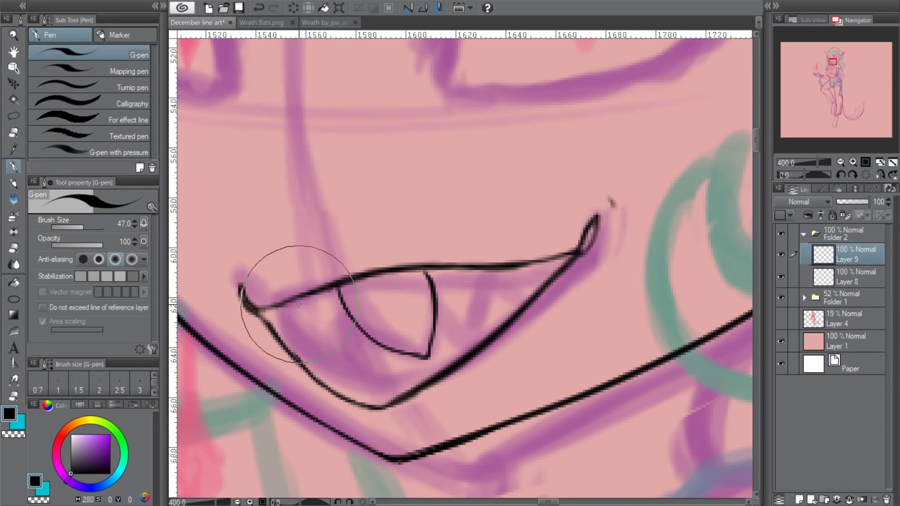
drag(287, 304, 323, 375)
drag(484, 273, 468, 327)
drag(436, 300, 476, 341)
drag(368, 342, 384, 401)
drag(546, 262, 544, 282)
drag(519, 269, 511, 305)
click(866, 162)
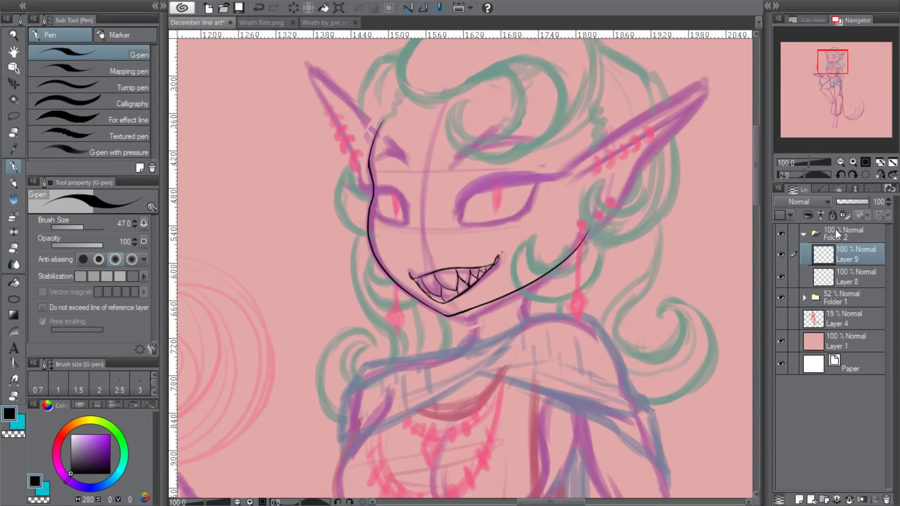
- Undo the inked teeth and the mouth outline
key(ctrl+z)
key(ctrl+z)
key(ctrl+z)
key(ctrl+z)
key(ctrl+z)
key(ctrl+z)
key(ctrl+z)
key(ctrl+z)
key(ctrl+z)
key(ctrl+z)
- Ink a narrower grinning mouth with small hooked corners and fill it with a row of pointed teeth
scroll(475, 278, up, 2)
drag(373, 286, 527, 255)
mouse_move(527, 255)
mouse_down()
mouse_move(504, 281)
mouse_move(413, 327)
mouse_move(367, 281)
mouse_up()
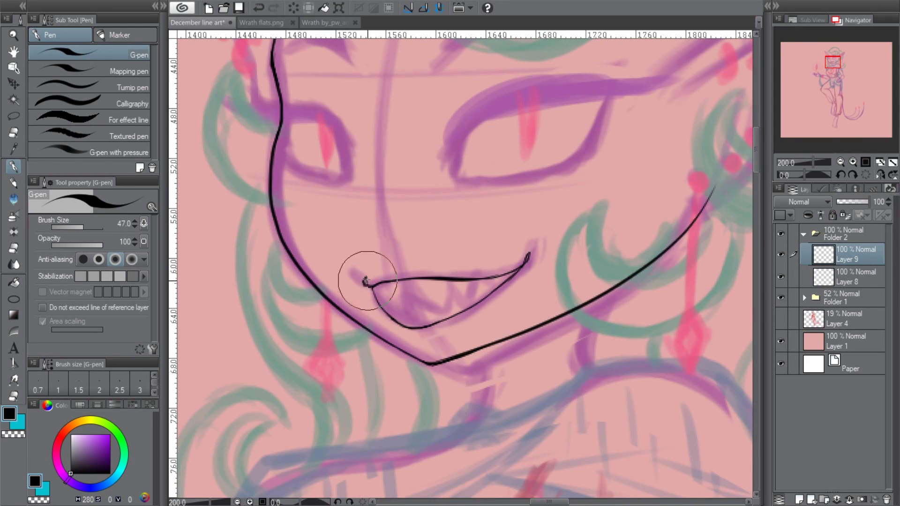
drag(451, 313, 451, 280)
drag(424, 287, 449, 312)
drag(400, 281, 413, 326)
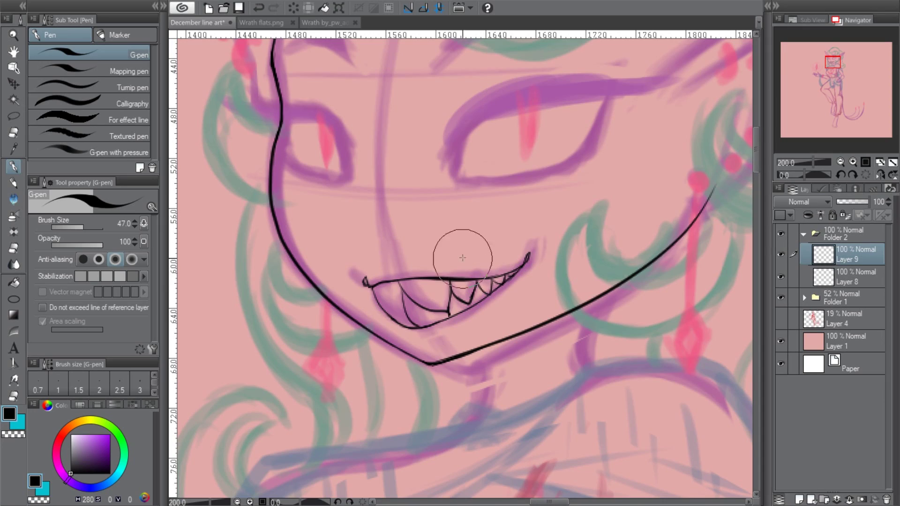
scroll(537, 219, down, 3)
scroll(225, 325, up, 3)
- After consulting the reference image, ink the larger eye's thick black upper lid and its inner corner
click(326, 22)
click(196, 23)
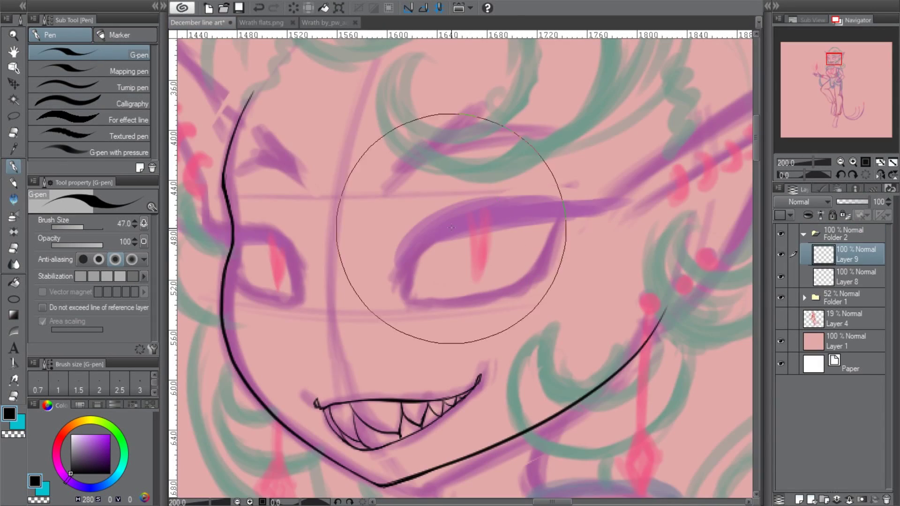
drag(532, 202, 392, 274)
drag(450, 235, 393, 281)
mouse_move(516, 202)
mouse_down()
mouse_move(616, 199)
mouse_move(450, 220)
mouse_move(619, 200)
mouse_up()
mouse_move(459, 216)
mouse_down()
mouse_move(413, 242)
mouse_move(396, 277)
mouse_up()
drag(410, 278, 429, 300)
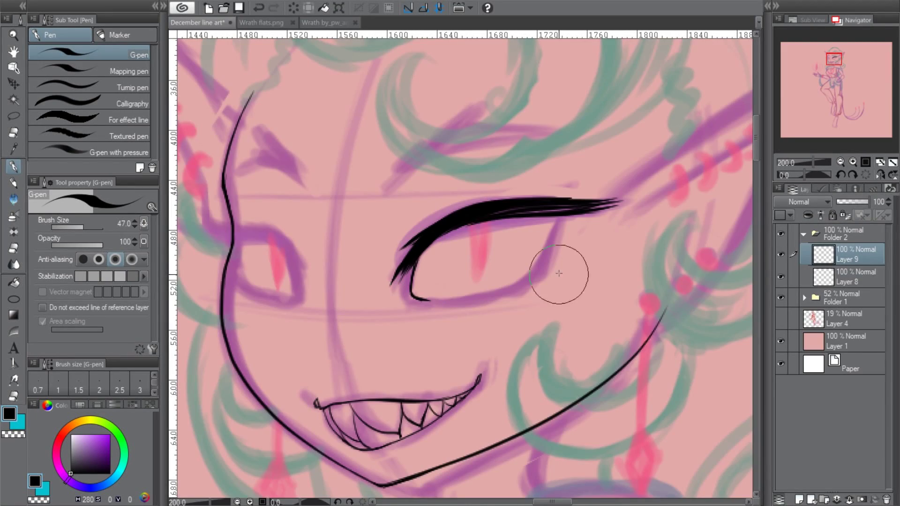
- Ink the larger eye's outer corner, pointed upper and lower lashes, slit pupil and lid crease
drag(556, 217, 539, 255)
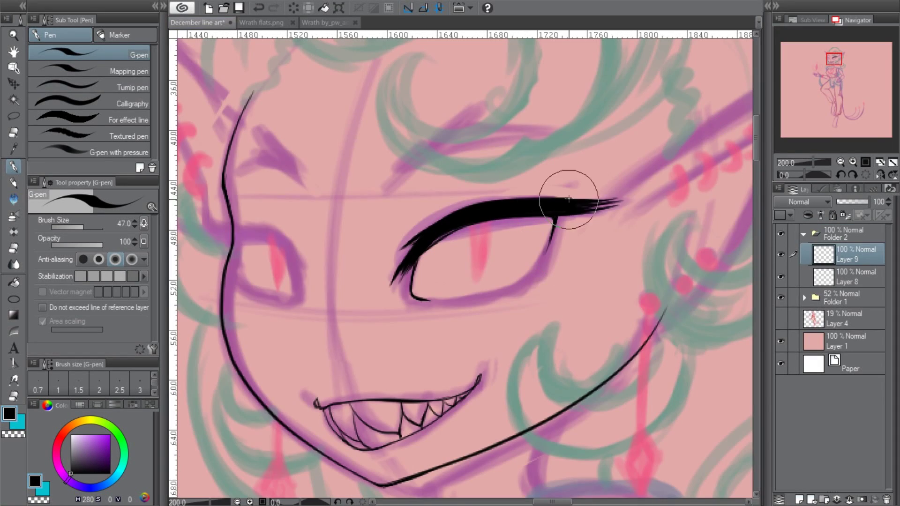
drag(612, 214, 569, 216)
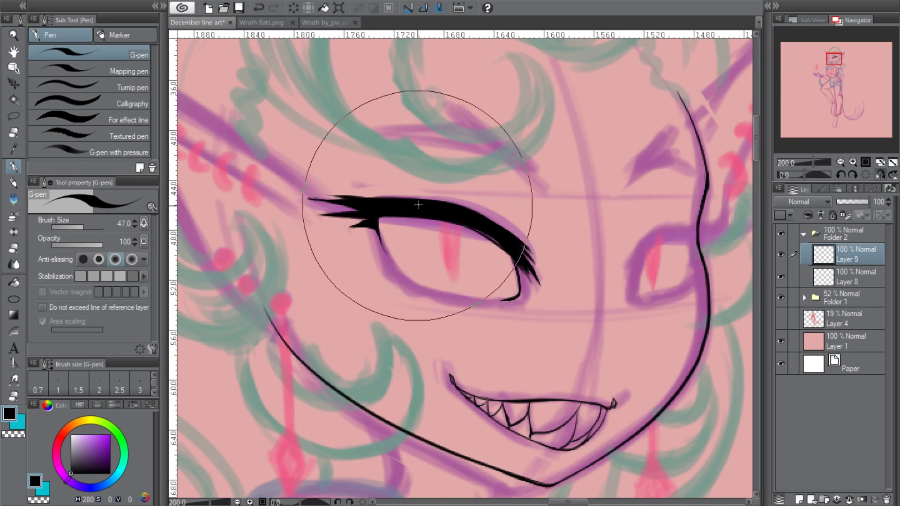
click(865, 162)
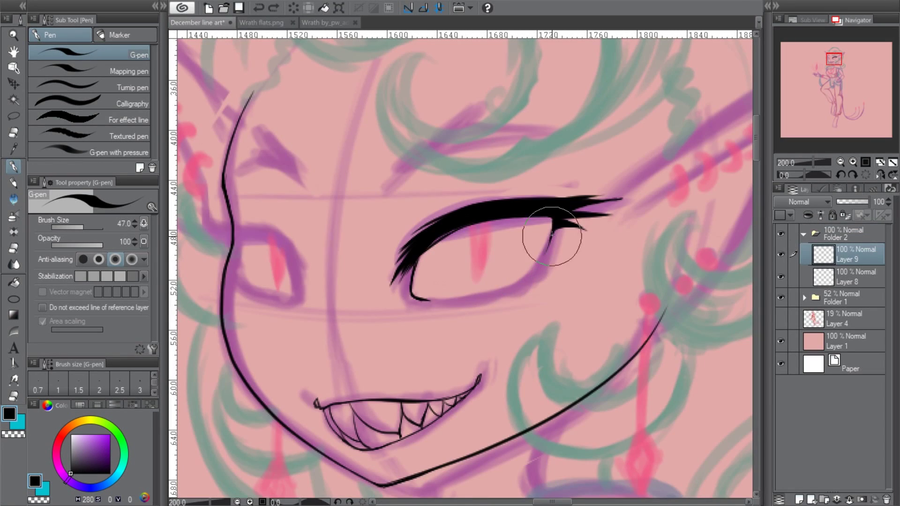
mouse_move(549, 232)
mouse_down()
mouse_move(434, 300)
mouse_move(403, 284)
mouse_move(414, 302)
mouse_up()
key(h)
key(h)
key(ctrl+minus)
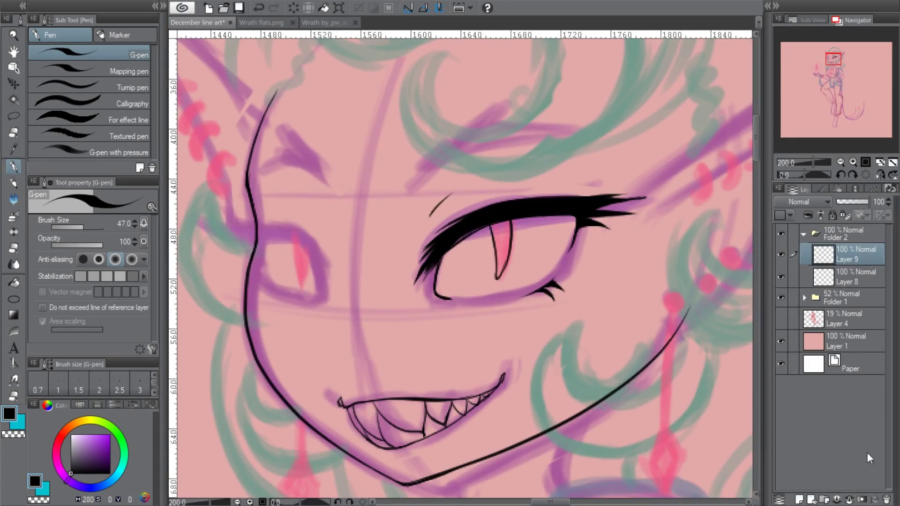
- Ink the smaller eye's thick upper lid, lashes, lower lid and slit pupil in black
key(h)
mouse_move(605, 265)
mouse_down()
mouse_move(656, 226)
mouse_move(687, 228)
mouse_up()
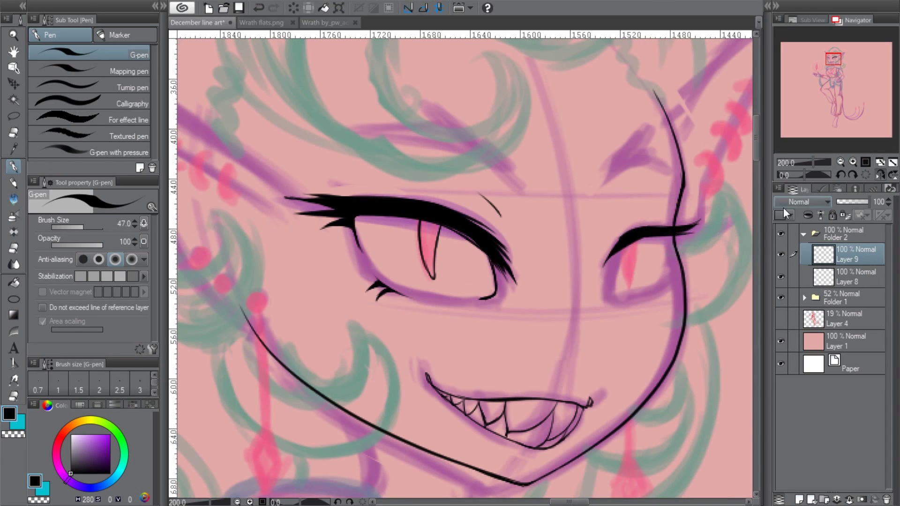
key(h)
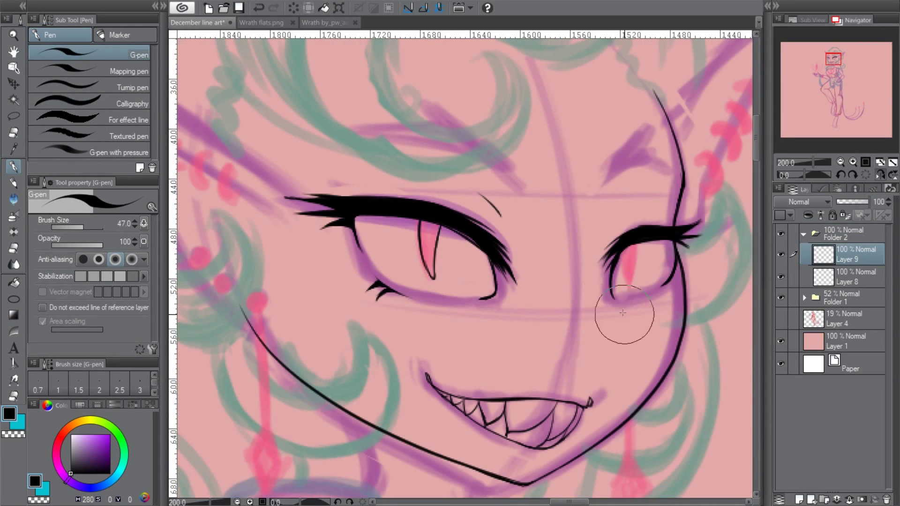
drag(612, 298, 662, 291)
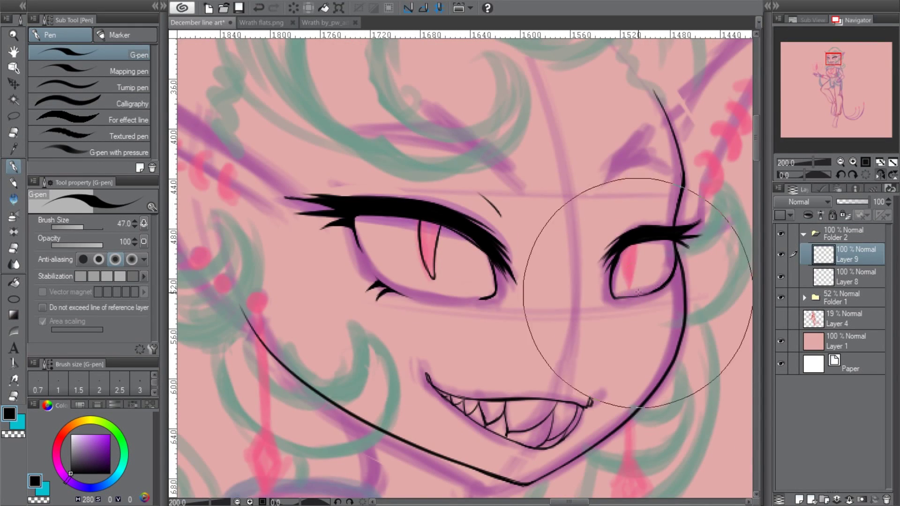
click(880, 176)
drag(294, 246, 302, 289)
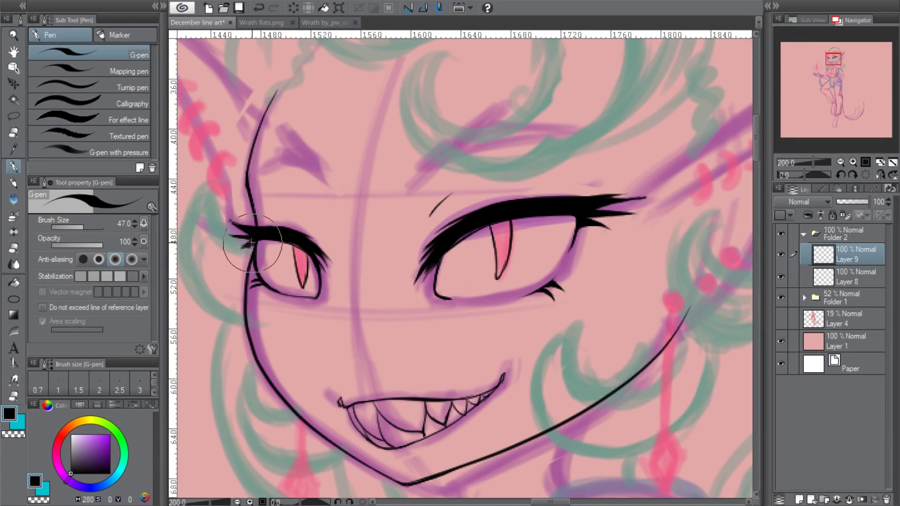
- Check the face line art with the sketch hidden, and adjust the lassoed smaller eye with a free transform
click(778, 295)
key(ctrl+alt+0)
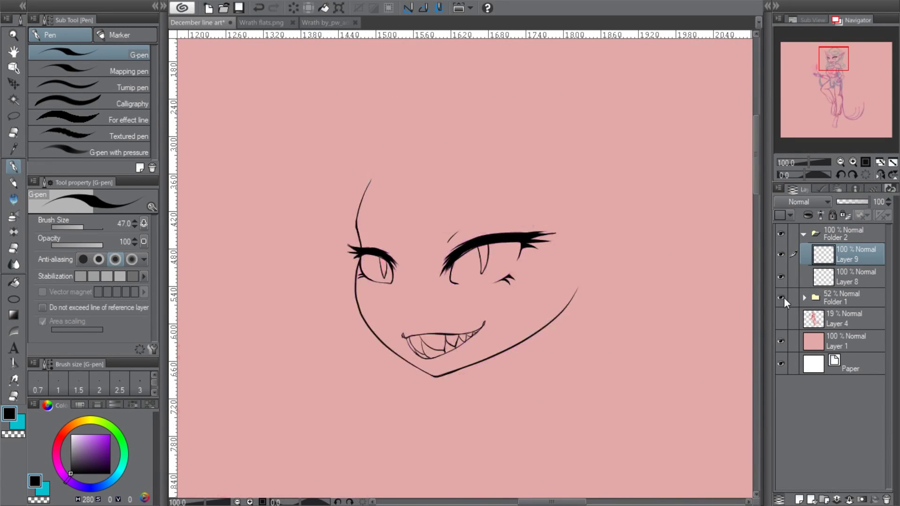
click(781, 297)
key(m)
drag(349, 231, 346, 234)
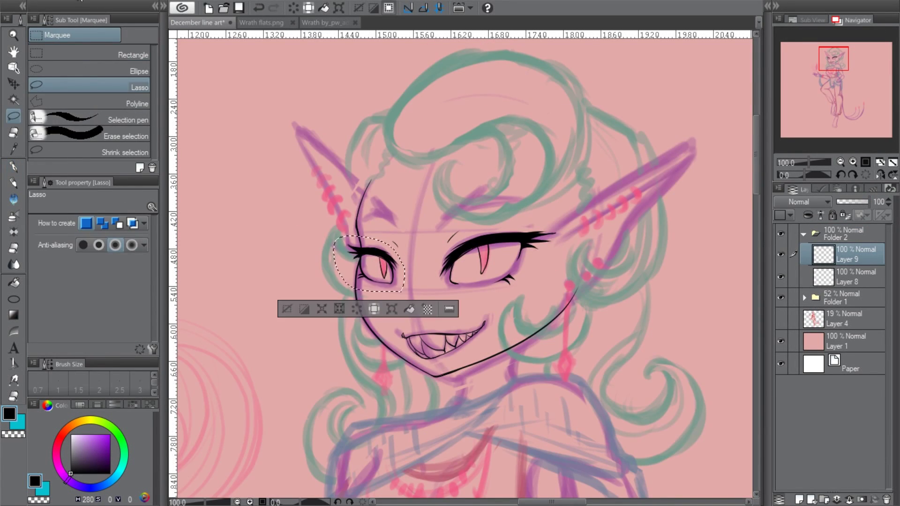
key(ctrl+t)
key(Return)
key(p)
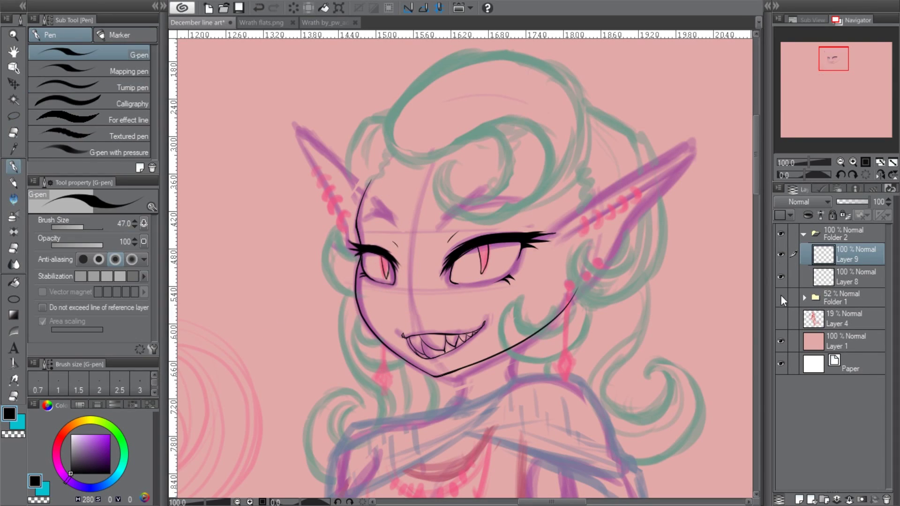
- Consult the reference image and ink the pointed brow above the larger eye, redrawing its first outline
click(255, 22)
click(205, 21)
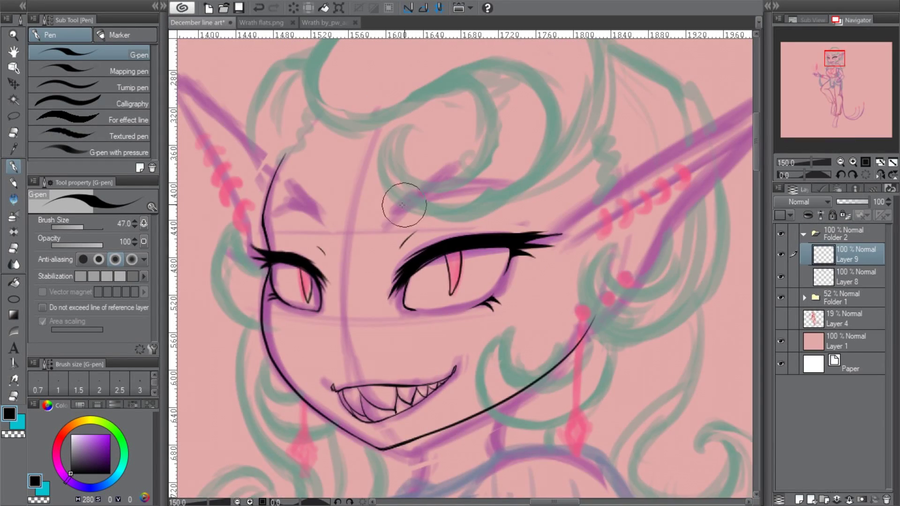
mouse_move(452, 170)
mouse_down()
mouse_move(541, 188)
mouse_move(388, 213)
mouse_up()
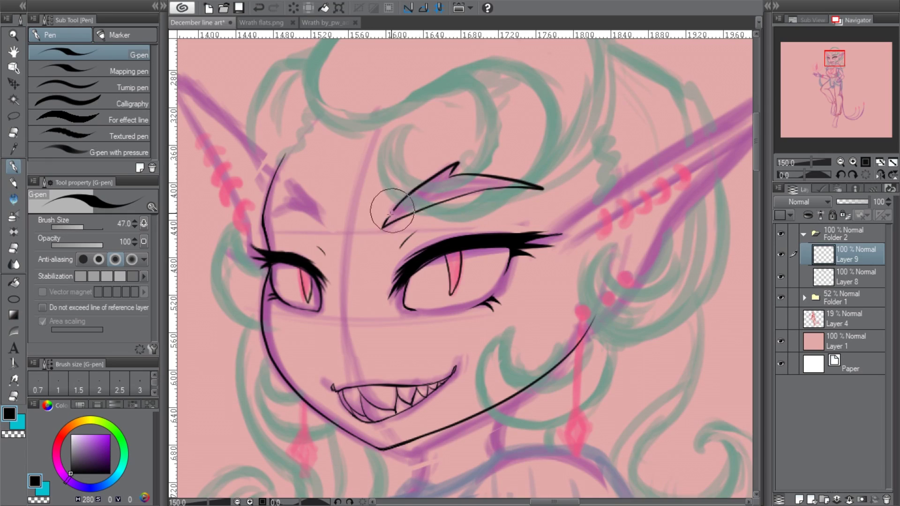
key(ctrl+z)
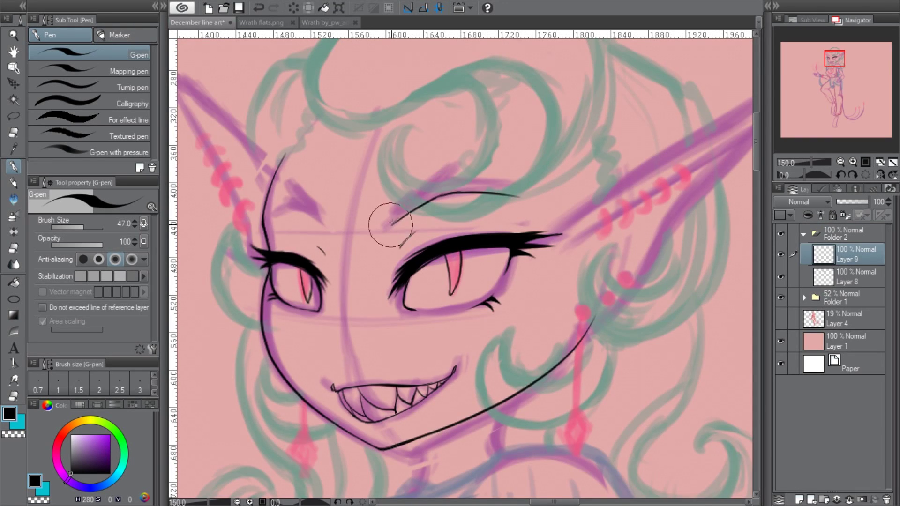
- Lasso and duplicate the inked brow, position and reshape the copy with a free transform, and merge it into Layer 9
key(m)
mouse_move(516, 211)
mouse_down()
mouse_move(422, 131)
mouse_move(515, 211)
mouse_up()
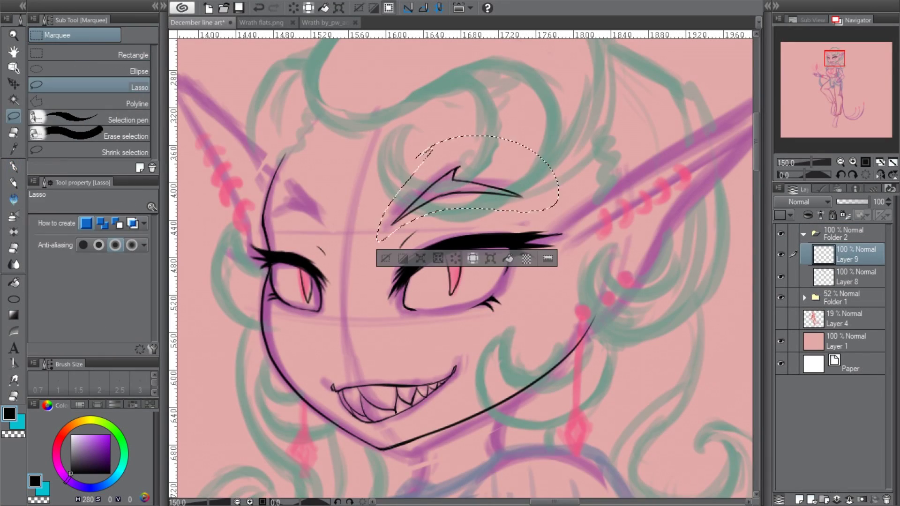
key(ctrl+c)
key(ctrl+v)
key(ctrl+t)
drag(254, 189, 398, 190)
drag(509, 143, 483, 149)
drag(325, 144, 352, 156)
drag(325, 250, 367, 259)
key(Return)
key(ctrl+d)
key(ctrl+e)
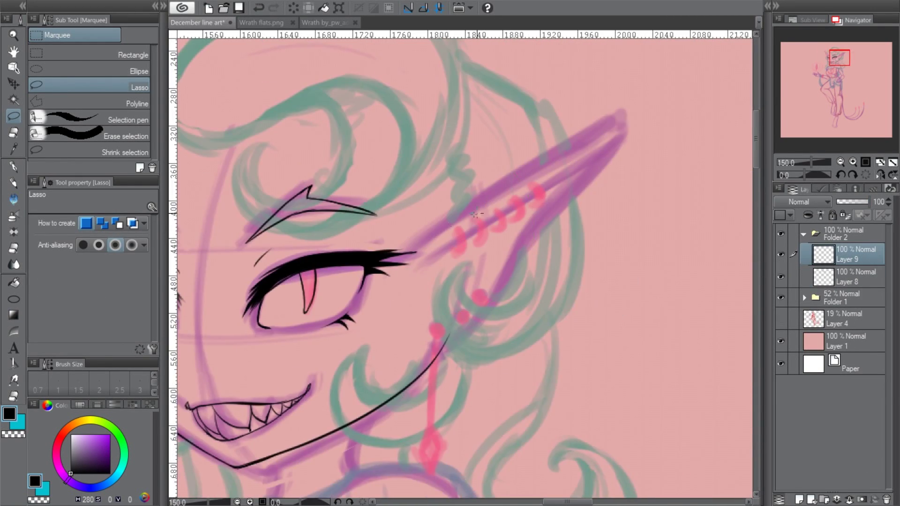
- Consult the Wrath flats.png reference and ink the larger pointed ear's upper and lower outline with the G-pen
key(p)
click(255, 22)
key(ctrl+Tab)
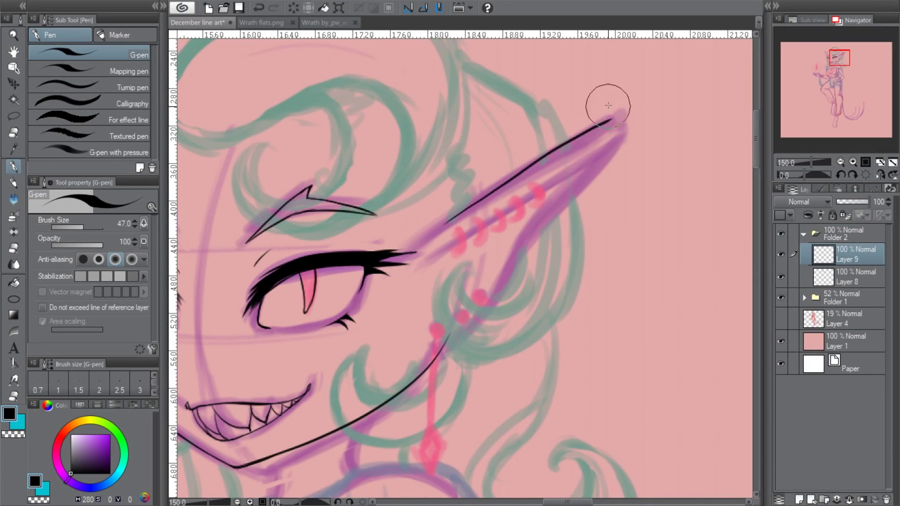
drag(617, 124, 438, 335)
key(h)
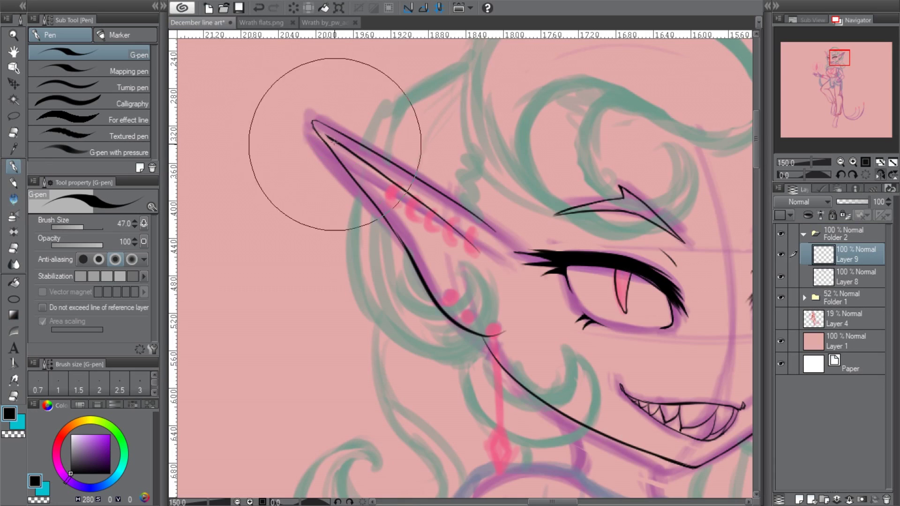
- Reshape the larger ear's lower edge into the lobe and ink the inner ear line from the fold to the jaw
key(h)
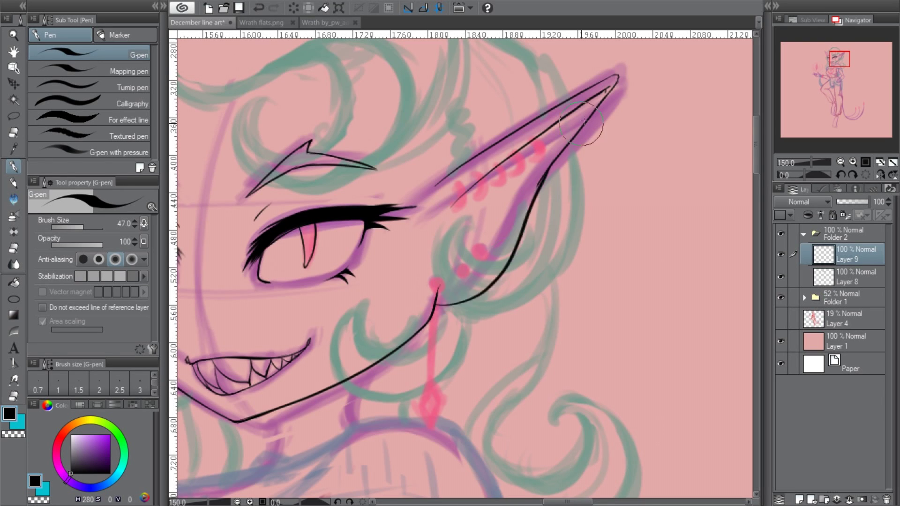
key(h)
key(h)
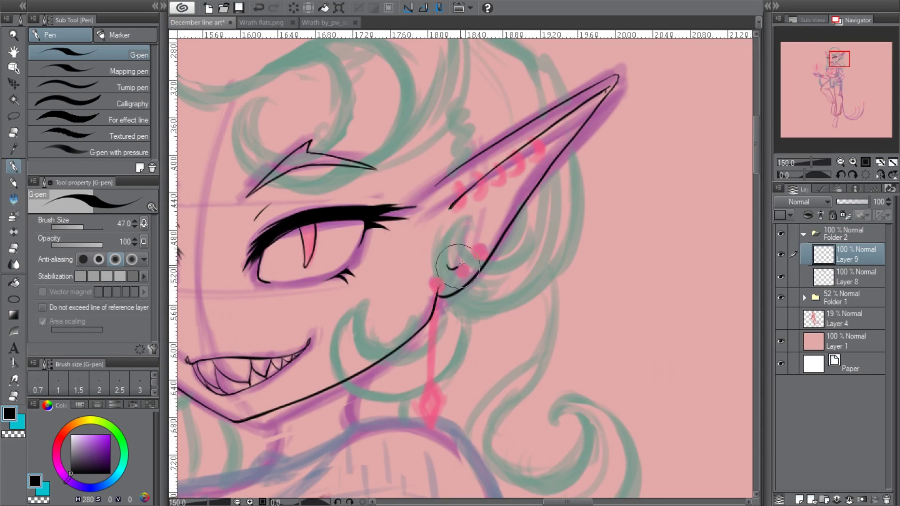
key(ctrl+z)
drag(459, 199, 441, 249)
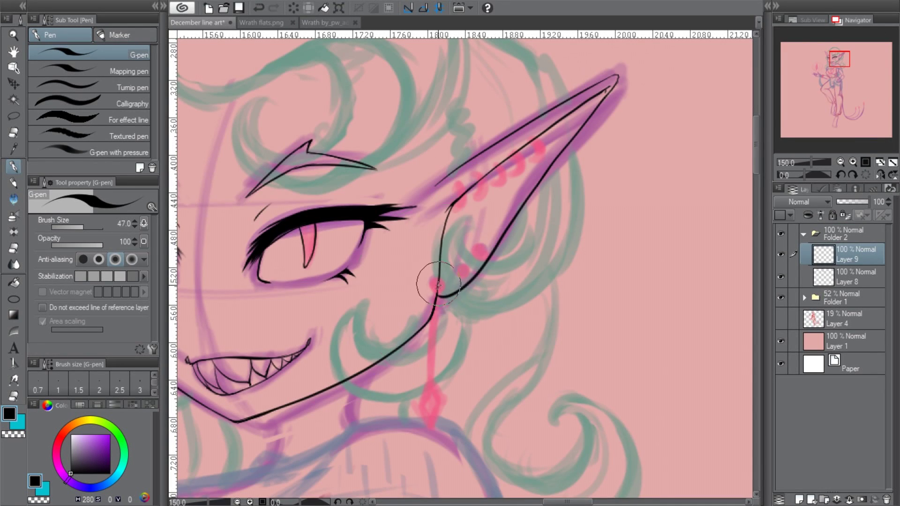
- Ink the smaller pointed ear on the far side of the face, joining it to the head outline
click(865, 162)
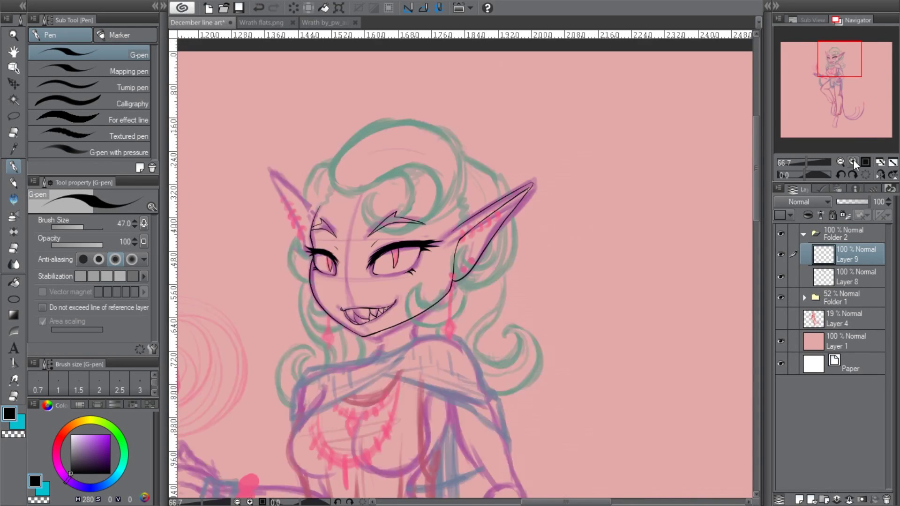
click(865, 163)
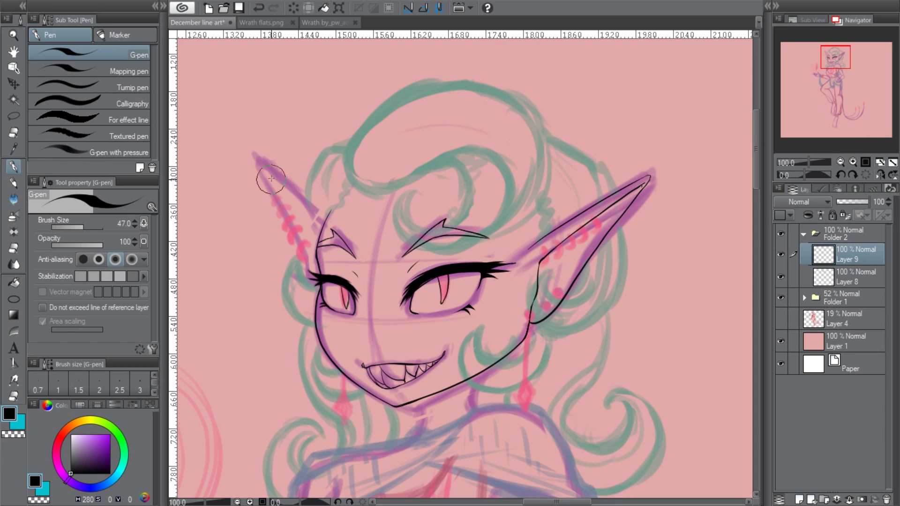
scroll(328, 262, up, 3)
drag(311, 10, 311, 110)
key(h)
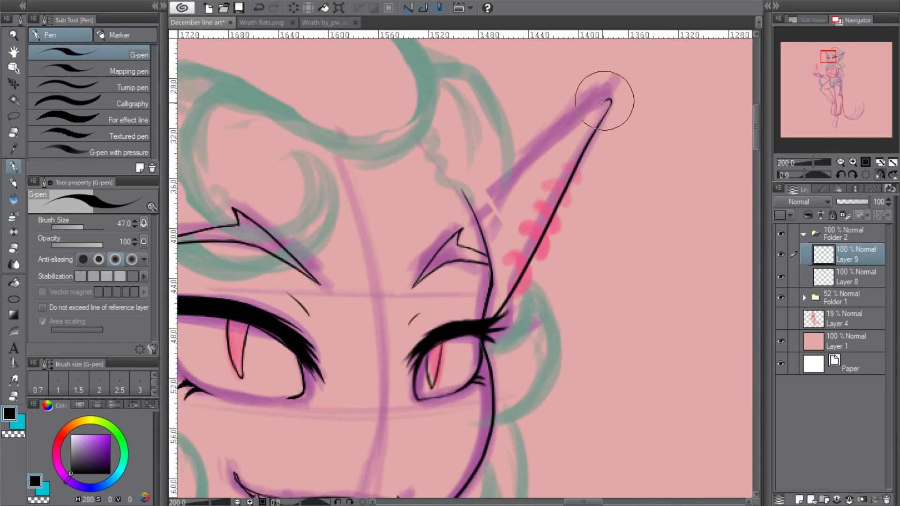
scroll(608, 101, down, 3)
key(h)
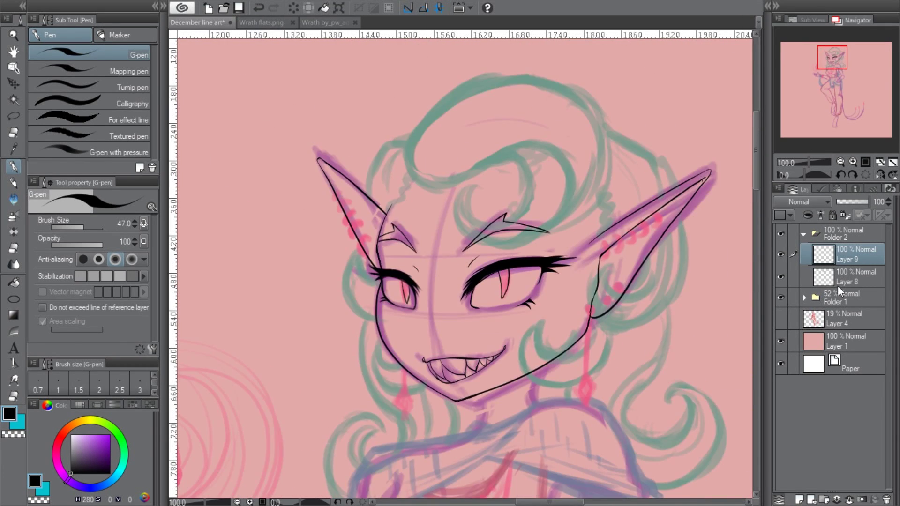
- Check the face and ear line art with the sketch folder hidden, and show the sketch again
scroll(655, 236, up, 2)
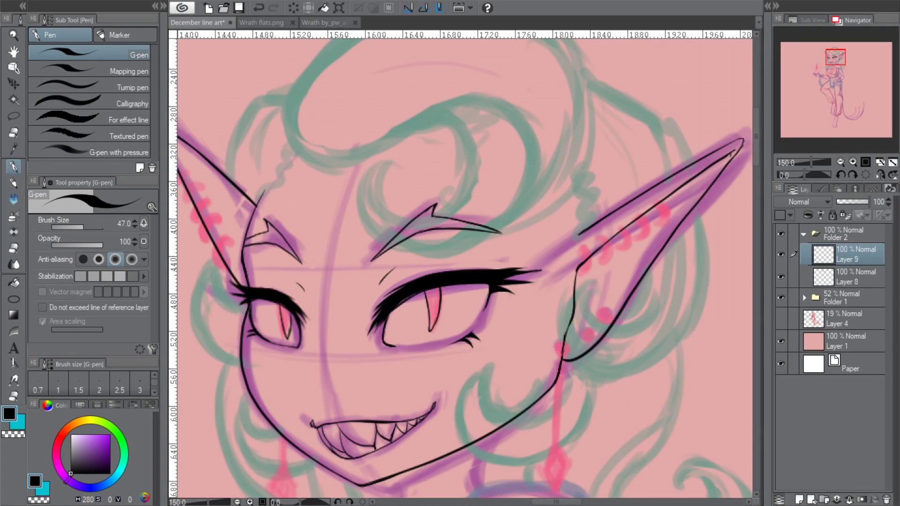
scroll(739, 341, down, 2)
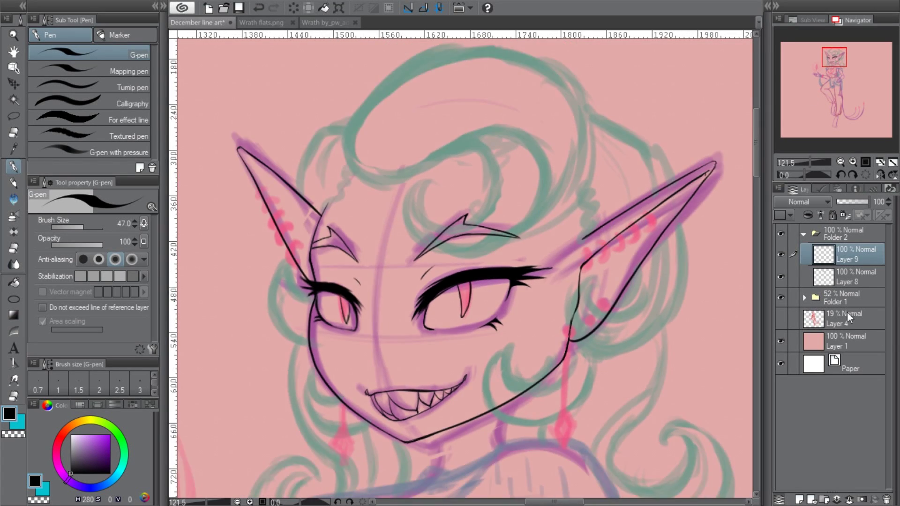
click(780, 297)
scroll(326, 218, up, 2)
drag(664, 372, 583, 354)
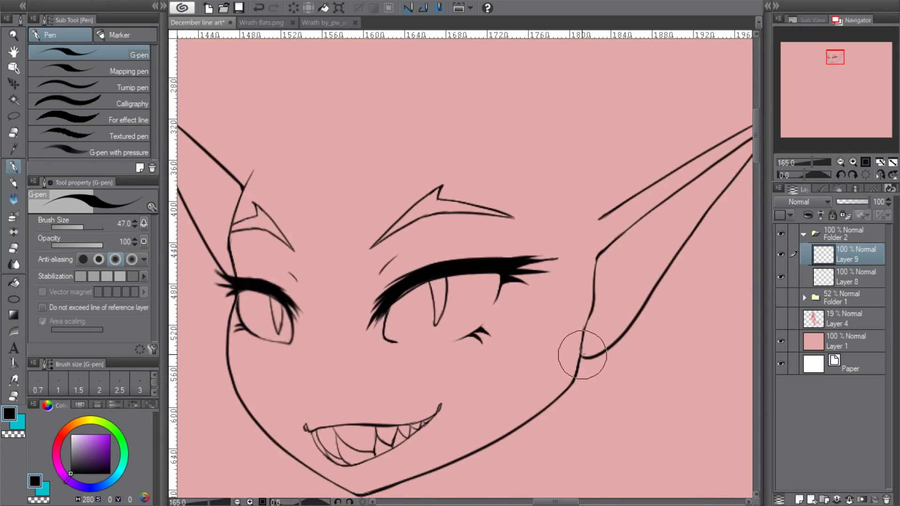
scroll(592, 266, down, 2)
click(781, 297)
scroll(422, 211, up, 1)
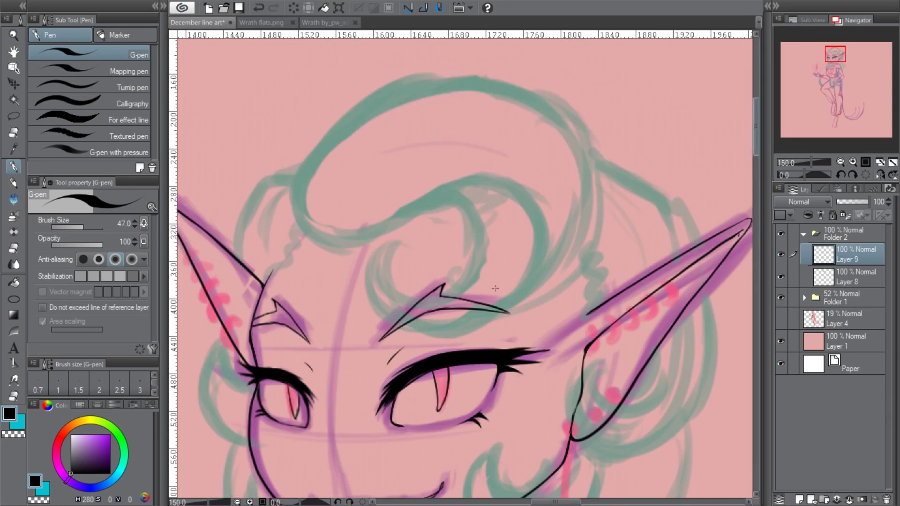
- Consult the Wrath flats.png reference and ink the large hair quiff's outline and the spiral curl over the forehead
click(255, 22)
click(190, 22)
scroll(352, 80, up, 2)
mouse_move(445, 213)
mouse_down()
mouse_move(302, 196)
mouse_move(469, 87)
mouse_move(565, 110)
mouse_move(434, 338)
mouse_up()
drag(379, 315, 438, 284)
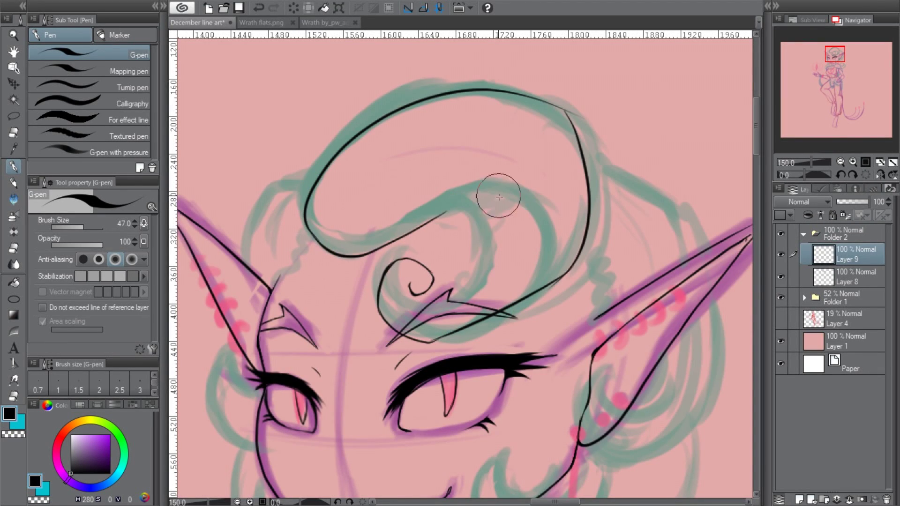
- Ink the forehead curl's inner strands, carrying them from the quiff's underside into the spiral
key(h)
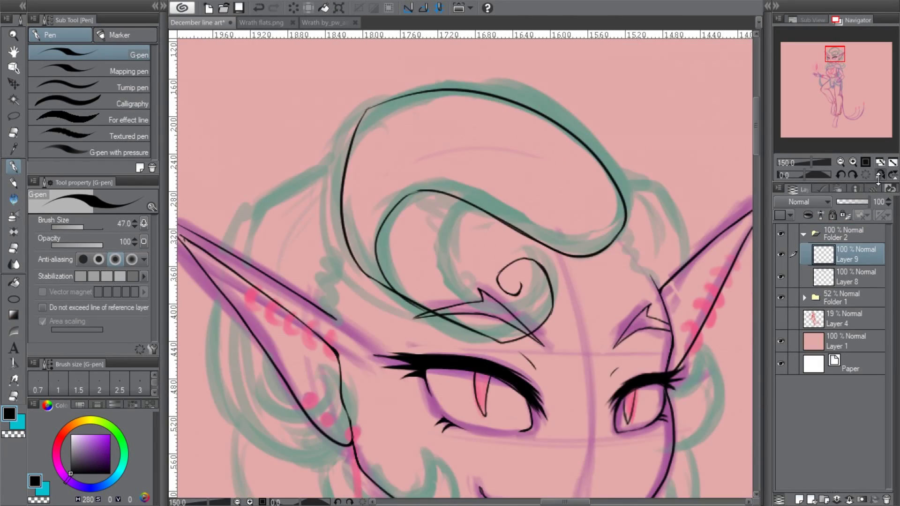
drag(483, 213, 450, 315)
drag(396, 208, 505, 328)
key(ctrl+z)
key(h)
drag(471, 218, 475, 273)
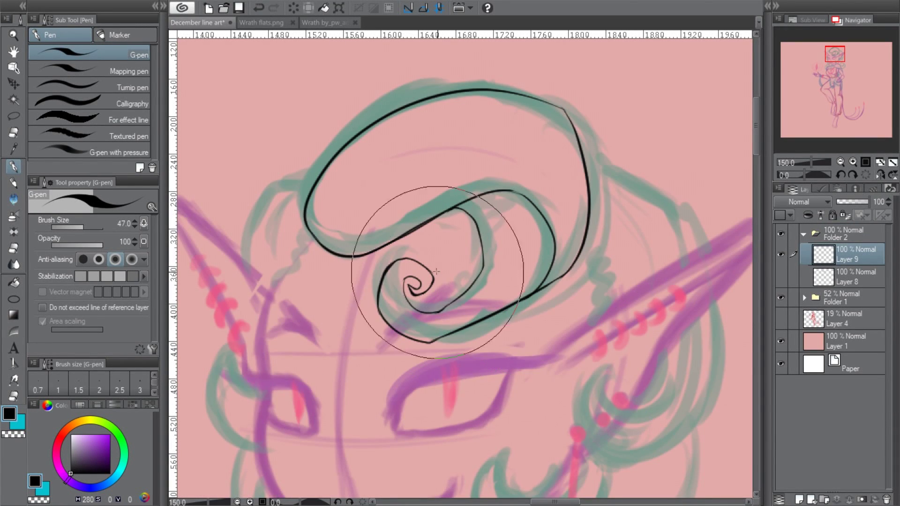
drag(493, 192, 402, 305)
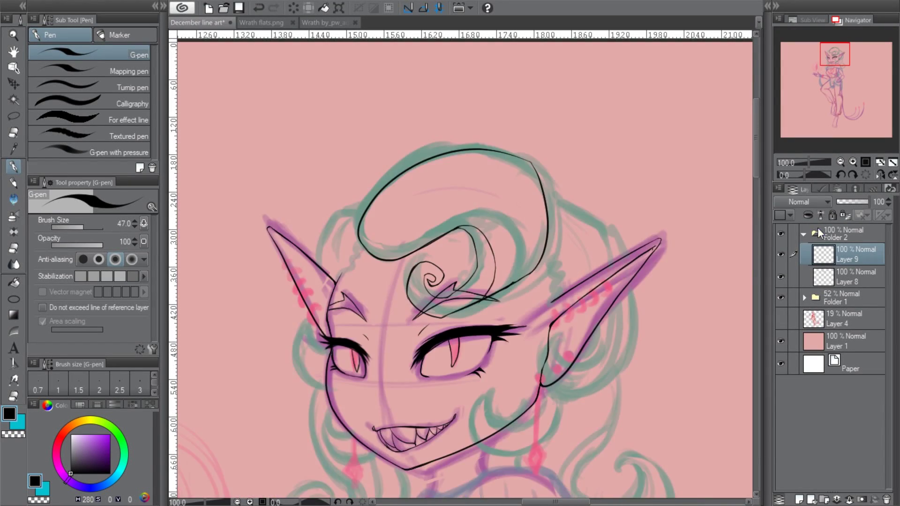
- Erase the Layer 8 brow lines that overlap the forehead curl, and add a second outline along the quiff on Layer 9
scroll(468, 270, up, 3)
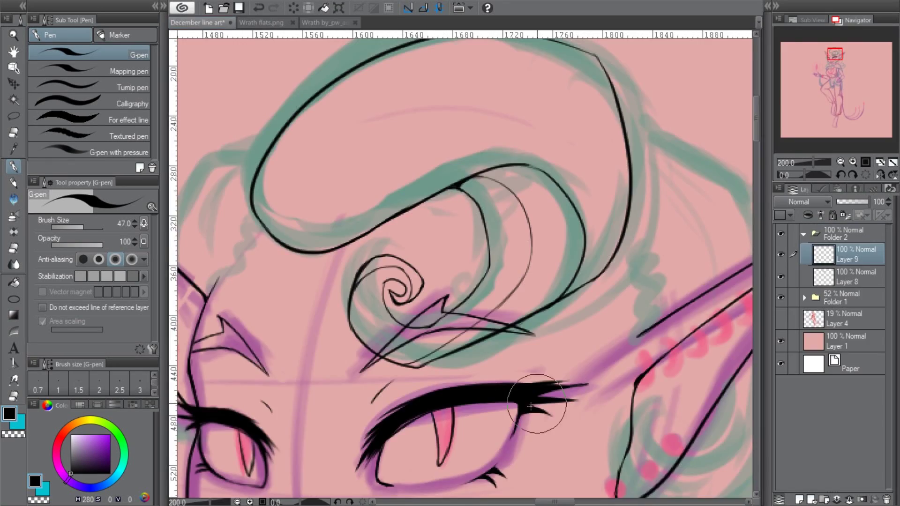
key(minus)
key(minus)
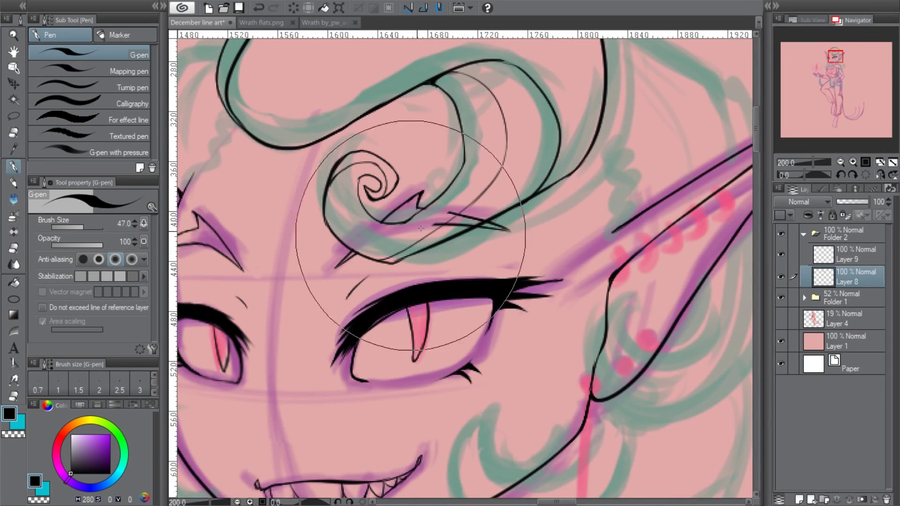
click(850, 254)
click(840, 161)
click(853, 162)
click(840, 162)
scroll(270, 196, up, 2)
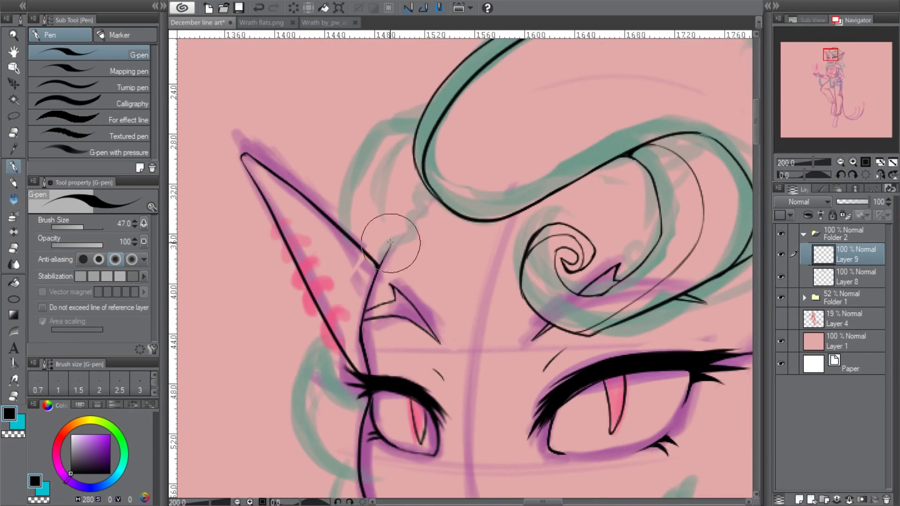
- Consult the Wrath by_pw_adoptables reference and ink the jagged hairline and hair puff beside the smaller ear
key(ctrl+Tab)
key(ctrl+Tab)
key(ctrl+Tab)
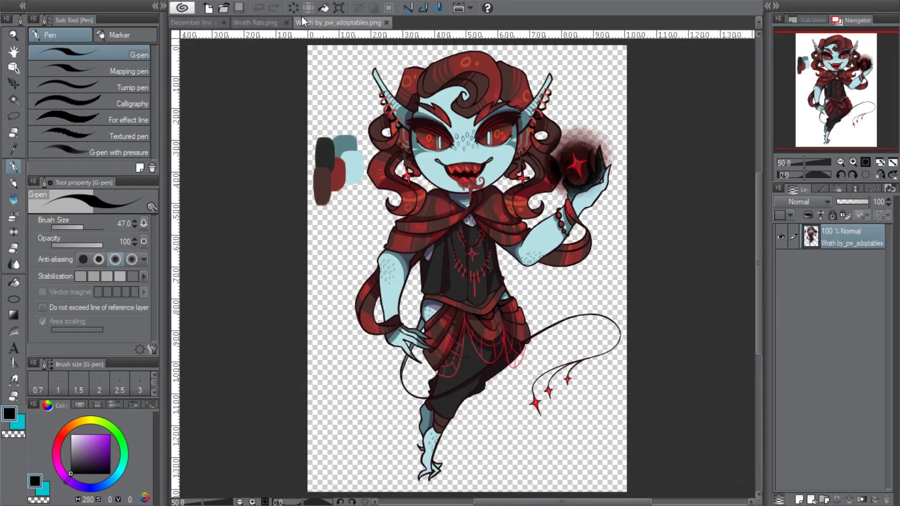
scroll(395, 269, down, 4)
scroll(353, 159, up, 2)
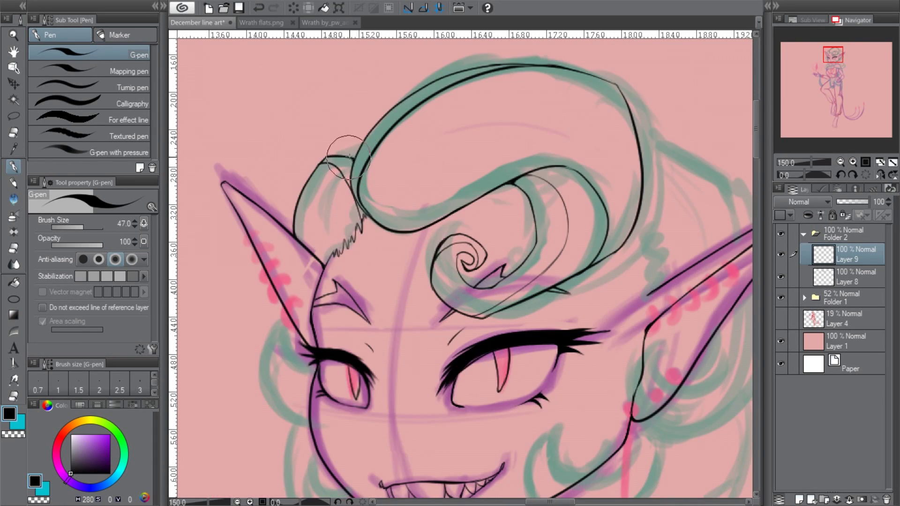
- Ink the jagged hairline beside the larger ear and the hair outline running from the quiff down behind that ear
scroll(376, 177, left, 3)
scroll(470, 246, right, 6)
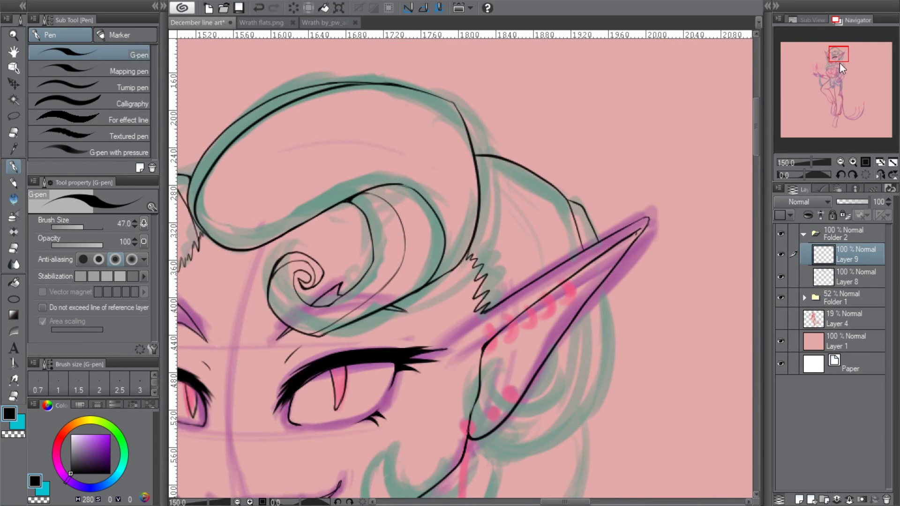
scroll(468, 234, left, 2)
key(ctrl+z)
drag(533, 230, 557, 238)
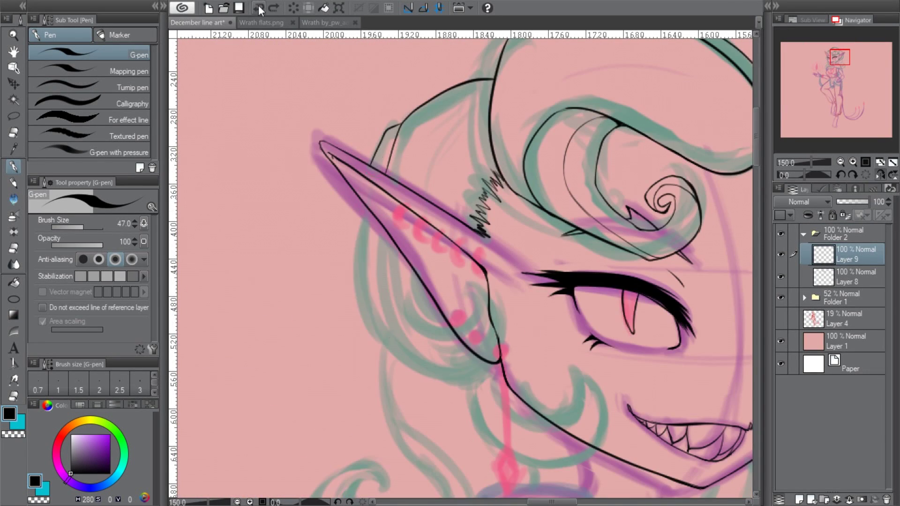
- Try to ink the hair roll that wraps behind and under the larger ear, including its inner curve
mouse_move(362, 155)
mouse_down()
mouse_move(358, 263)
mouse_move(469, 375)
mouse_move(454, 326)
mouse_up()
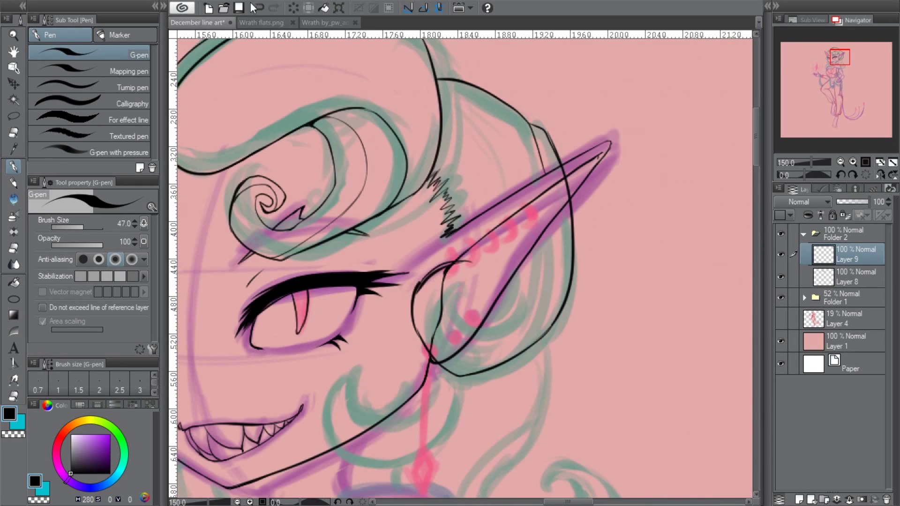
click(253, 6)
drag(456, 281, 521, 298)
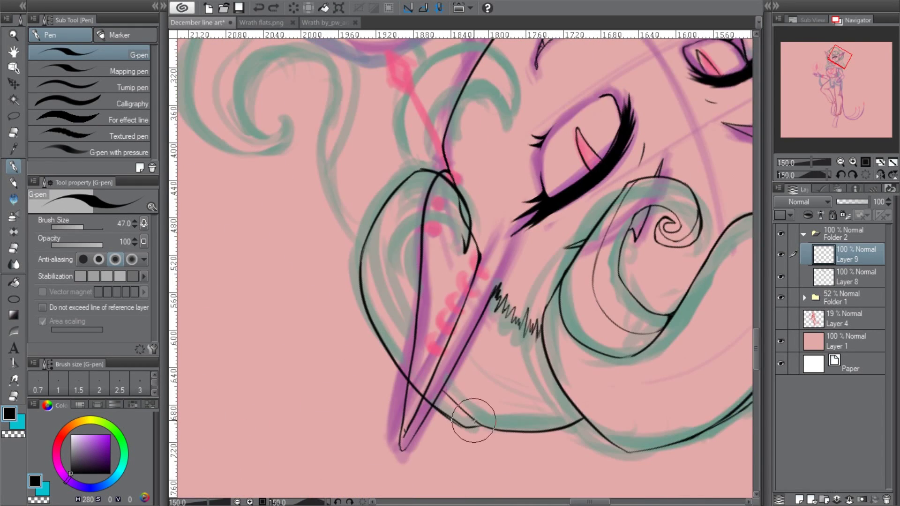
drag(474, 337, 543, 117)
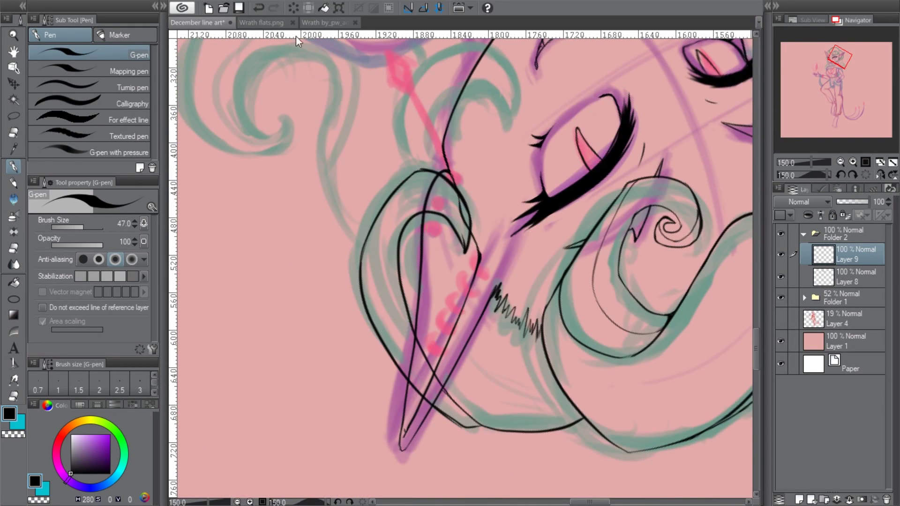
key(ctrl+z)
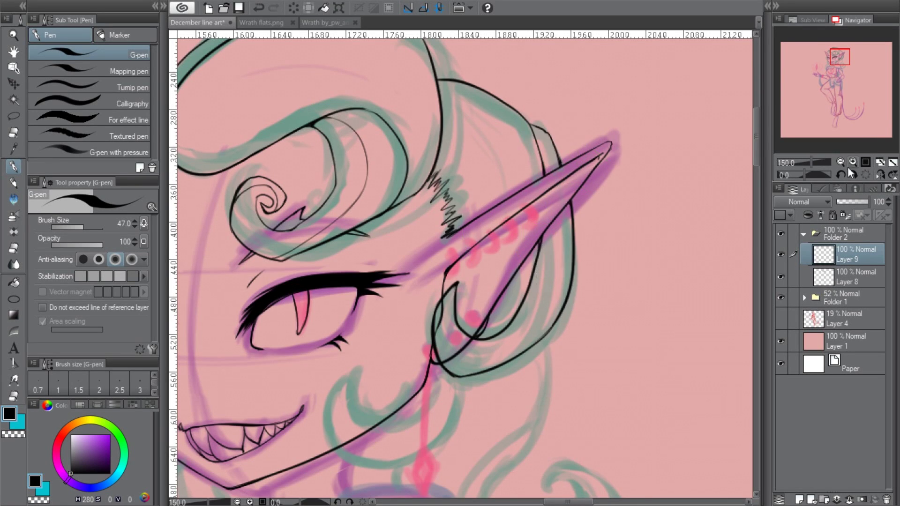
- Consult the Wrath flats.png reference and redraw a wider hair roll around the larger ear with its inner curve
click(258, 22)
click(192, 22)
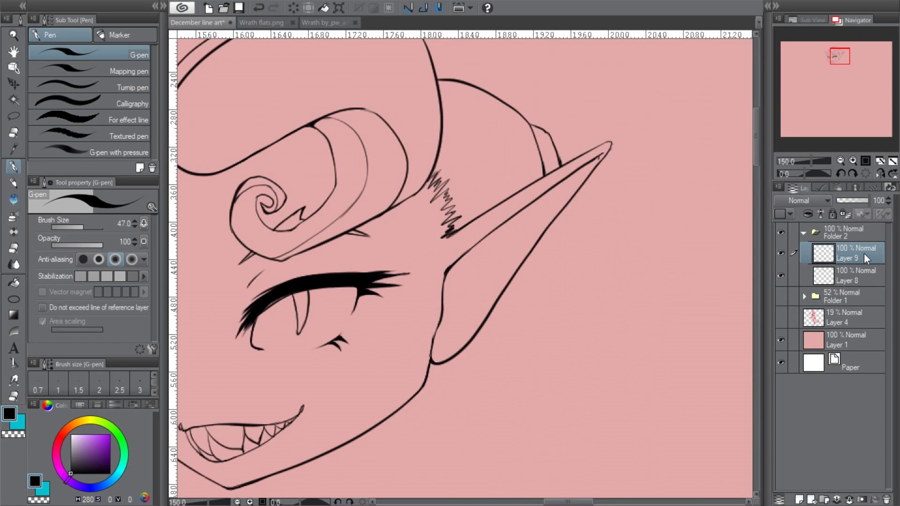
click(780, 296)
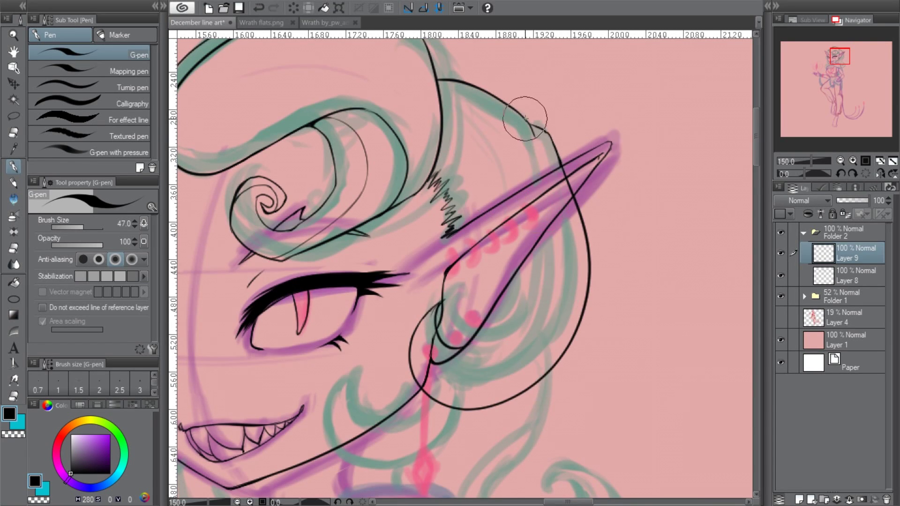
key(h)
drag(393, 133, 584, 169)
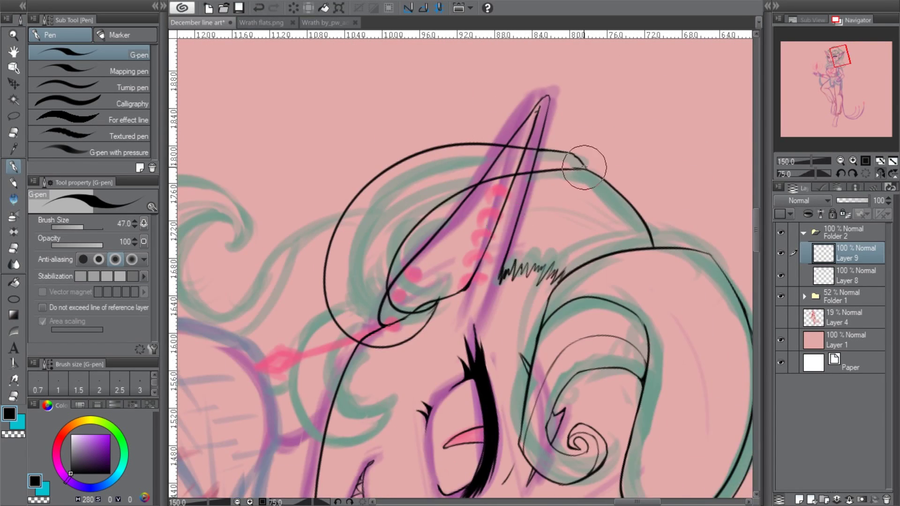
- Erase the earlobe and jaw lines on Layer 8 that overlap the hair roll, checking the joins with the sketch hidden
key(ctrl+@)
key(alt+bracketleft)
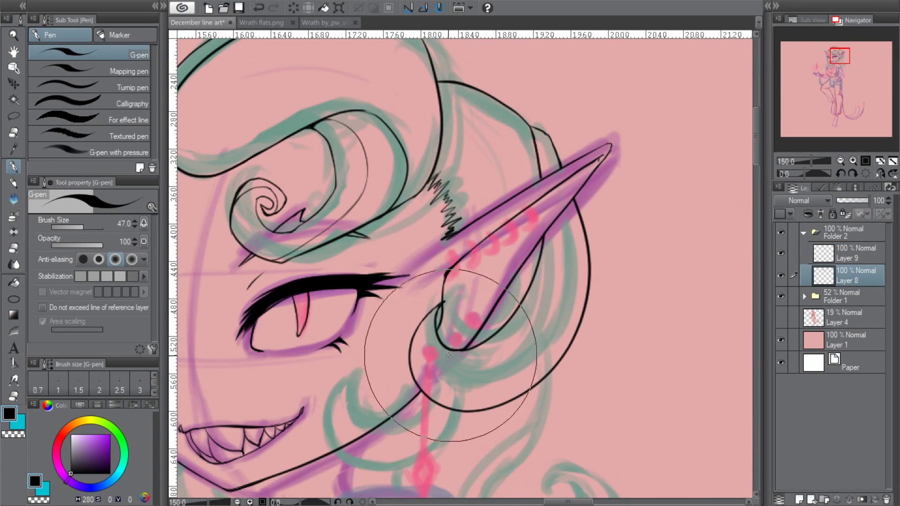
key(ctrl+comma)
scroll(443, 301, down, 5)
key(alt+bracketright)
scroll(470, 319, up, 6)
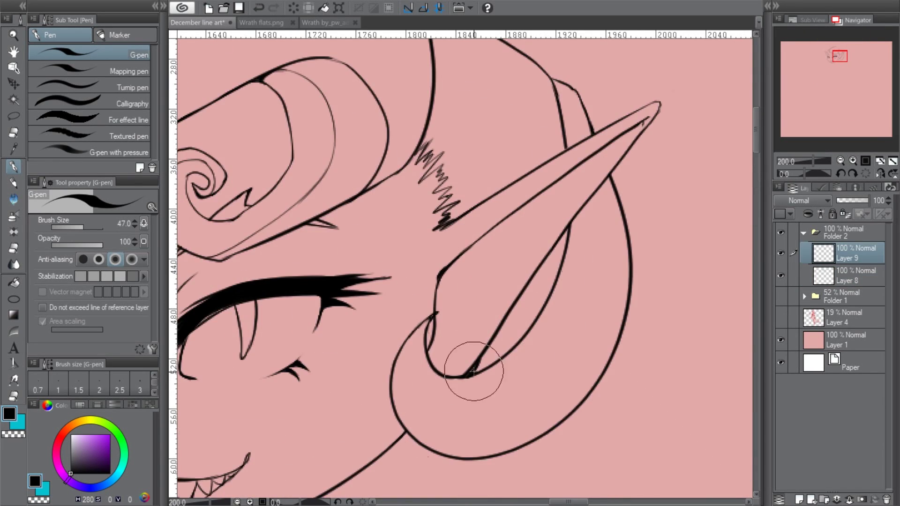
scroll(819, 143, down, 5)
key(ctrl+comma)
scroll(464, 262, up, 6)
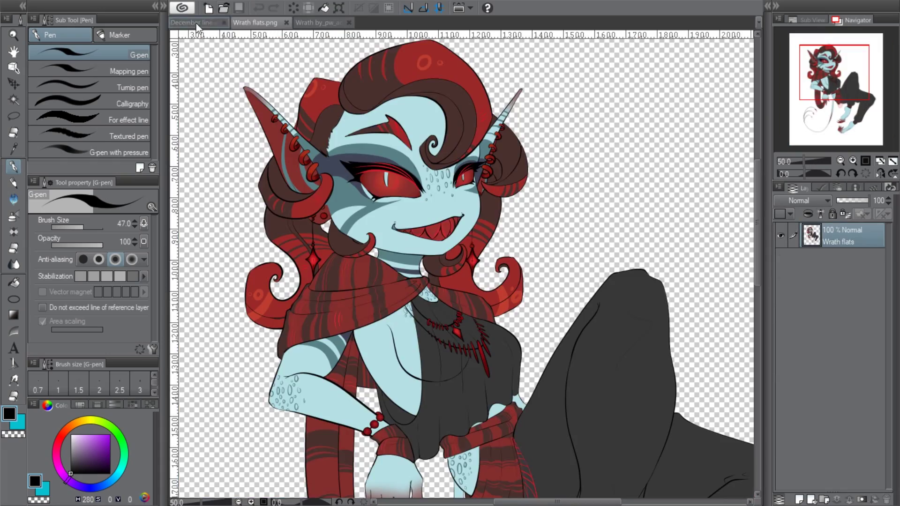
- Consult the Wrath flats.png reference and try to ink a wide hair roll with inner folds beside the smaller ear
click(239, 22)
key(ctrl+Tab)
key(ctrl+Tab)
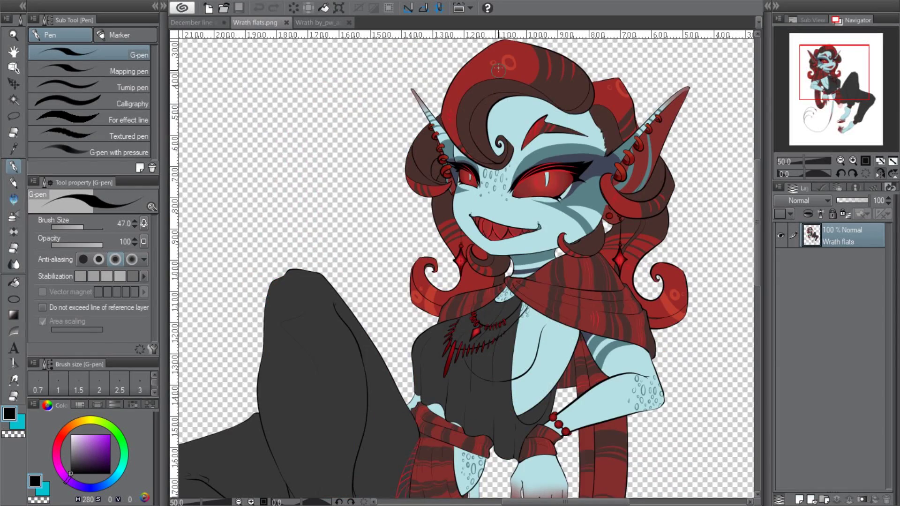
key(ctrl+Tab)
drag(354, 137, 361, 220)
drag(328, 174, 355, 195)
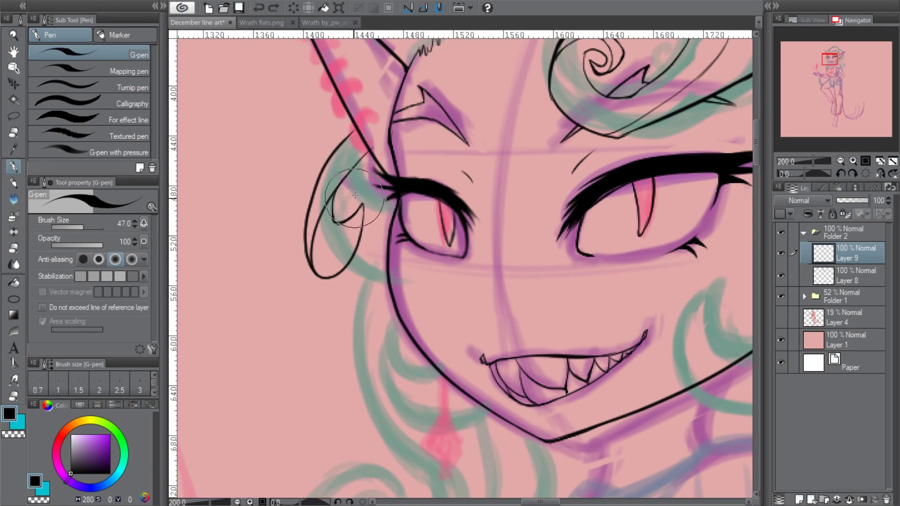
click(258, 8)
key(ctrl+Tab)
key(ctrl+Tab)
drag(329, 164, 361, 211)
mouse_move(328, 281)
mouse_down()
mouse_move(389, 218)
mouse_move(380, 178)
mouse_up()
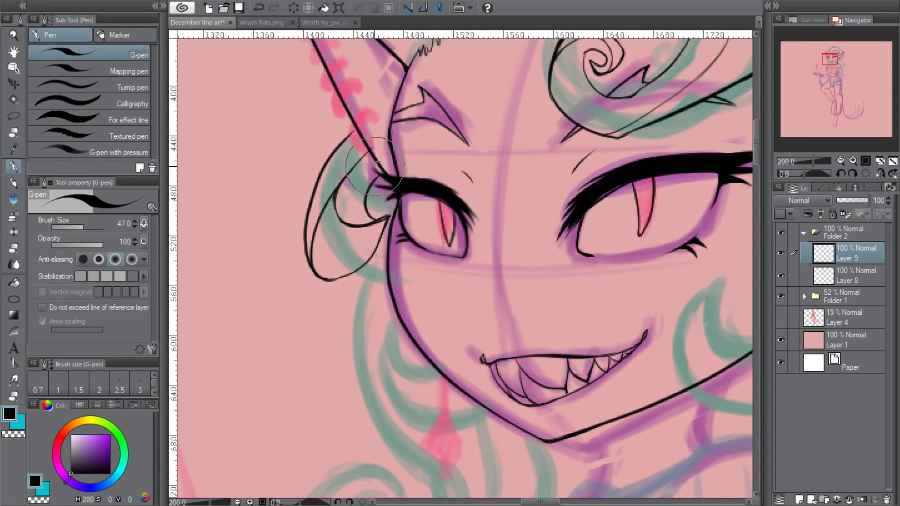
key(ctrl+z)
key(ctrl+z)
key(ctrl+z)
- Ink a compact hair roll below the smaller ear, following the sketch, with its inner curve meeting the face outline
drag(389, 272, 355, 170)
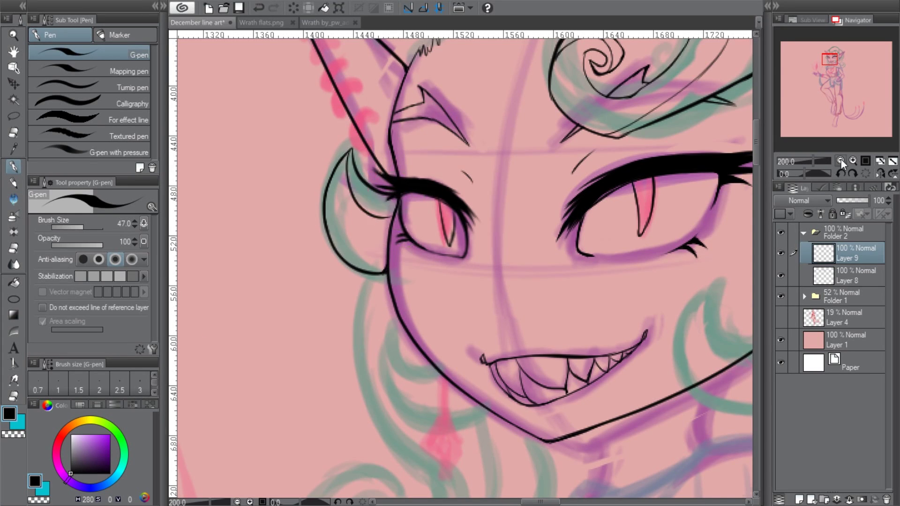
click(841, 160)
scroll(381, 227, up, 3)
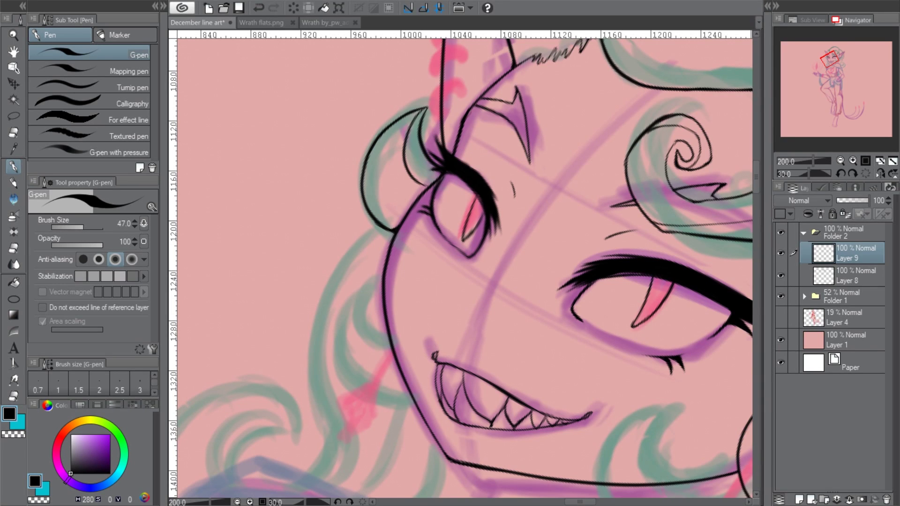
key(ctrl+alt+0)
- Ink five hoop piercings along the inner rim of the larger ear on Layer 9
drag(830, 84, 830, 67)
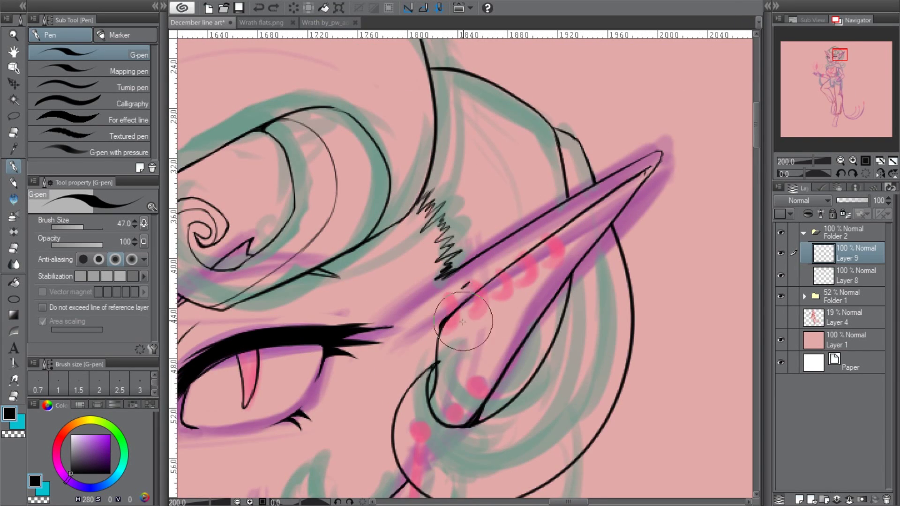
mouse_move(463, 322)
mouse_down()
mouse_move(473, 285)
mouse_move(467, 332)
mouse_up()
drag(495, 261, 493, 270)
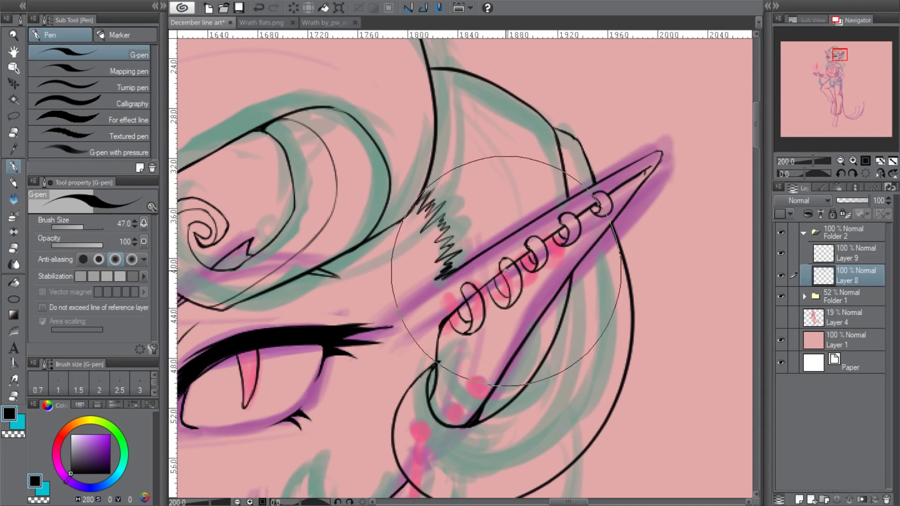
scroll(450, 323, down, 2)
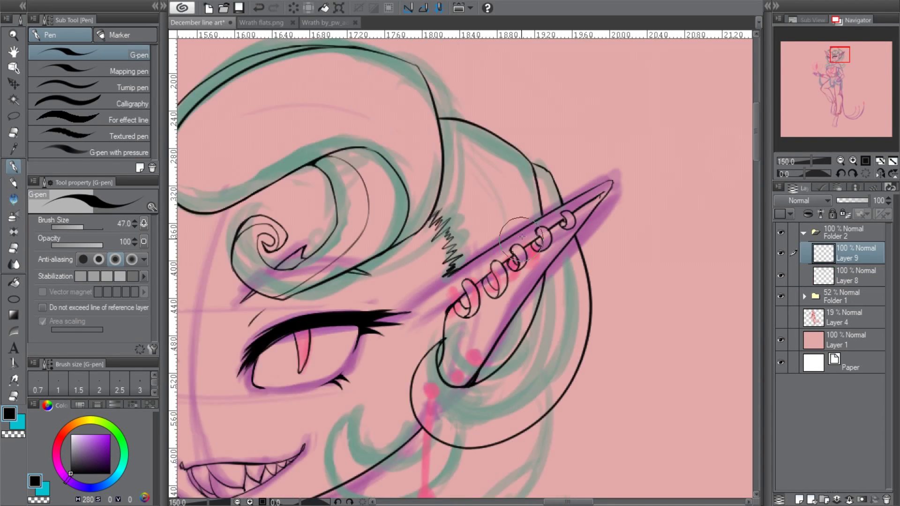
- Ink small round stud piercings on the larger ear's lobe, undoing the oversized dots
drag(497, 345, 516, 234)
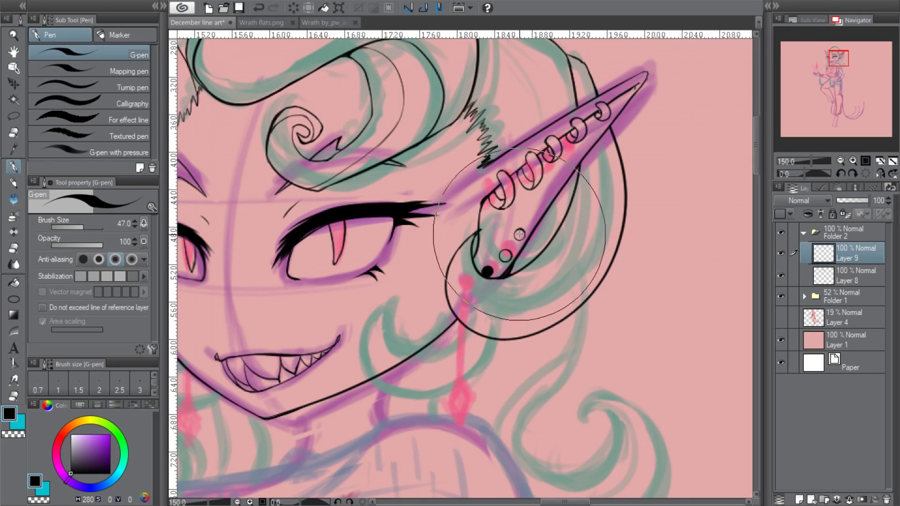
scroll(468, 267, down, 3)
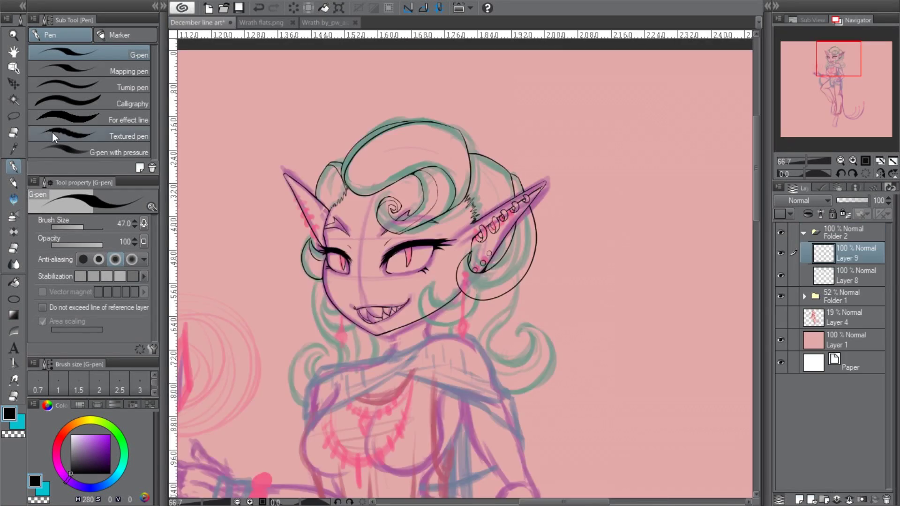
scroll(482, 273, up, 3)
click(479, 269)
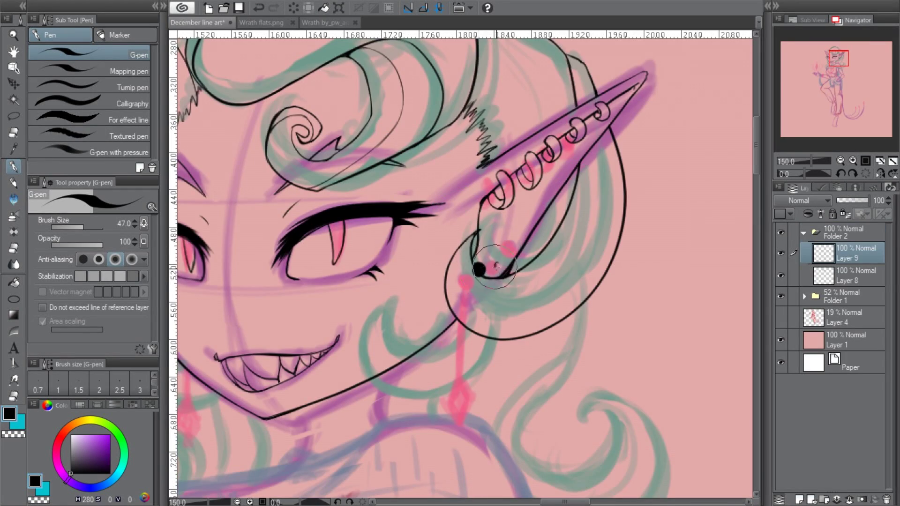
key(ctrl+z)
key(ctrl+z)
key(ctrl+z)
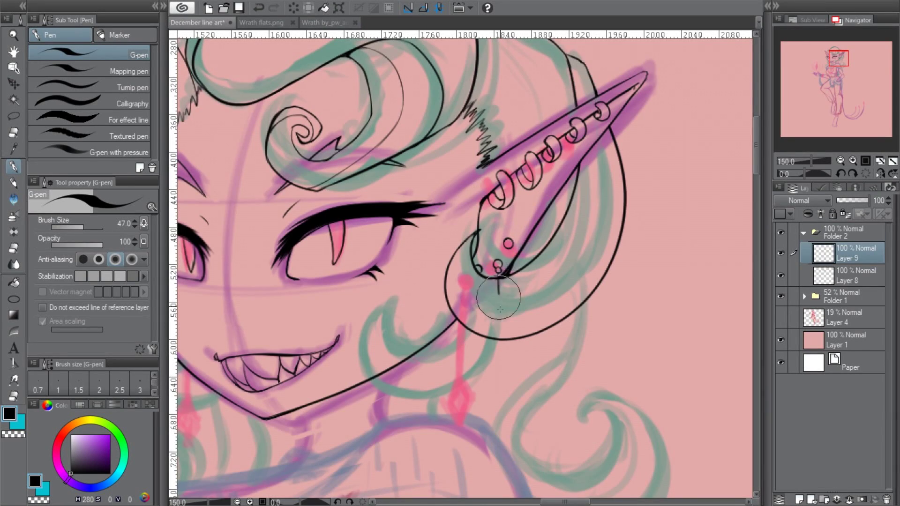
- Ink a straight earring chain with an end bead hanging from the larger ear's lobe, and transform it to be longer
scroll(477, 271, up, 1)
click(881, 174)
drag(422, 284, 423, 363)
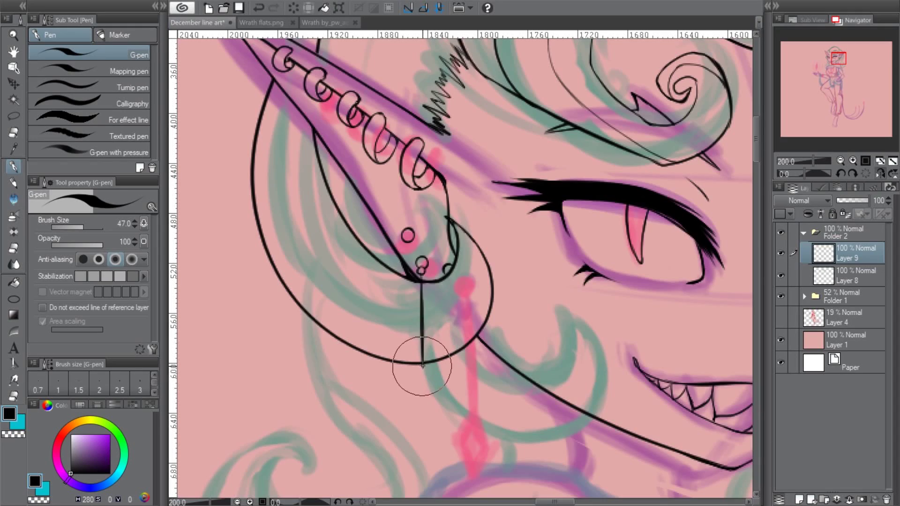
drag(422, 368, 423, 369)
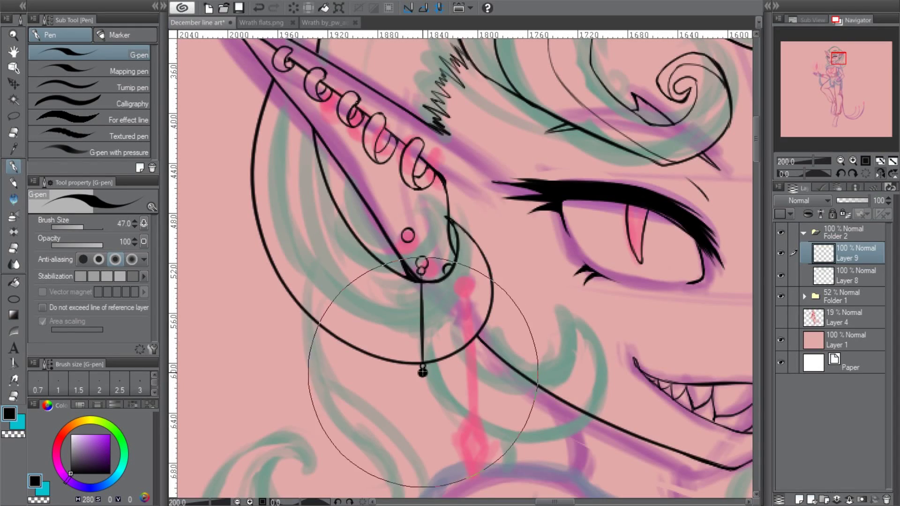
key(ctrl+h)
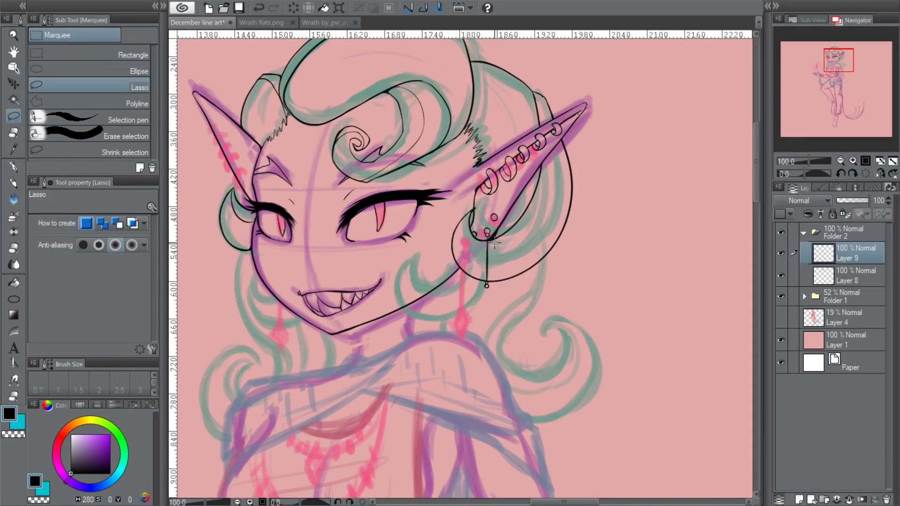
key(ctrl+t)
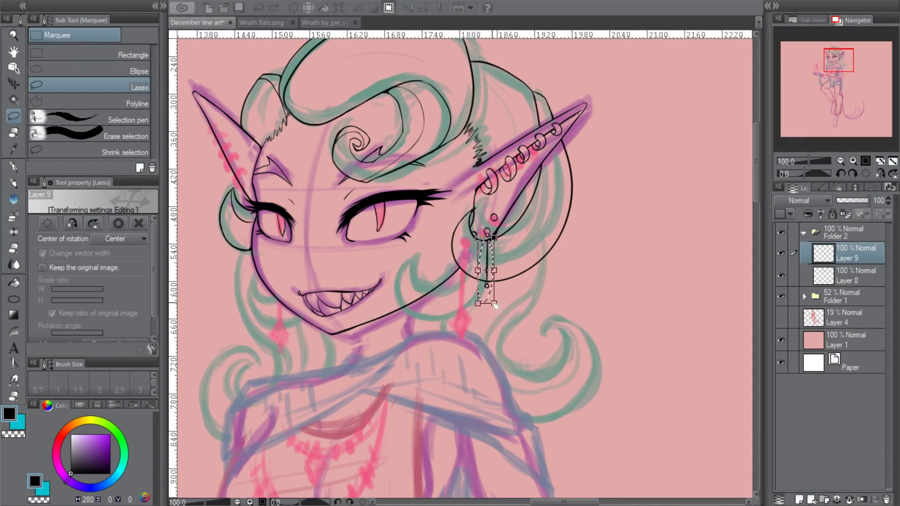
key(Return)
- Try to ink a vertical stroke below the bead of the earring chain
key(p)
scroll(516, 338, up, 2)
mouse_move(508, 337)
mouse_down()
mouse_move(487, 375)
mouse_move(508, 398)
mouse_up()
click(259, 9)
click(260, 9)
- Place a vertical symmetrical ruler through the earring chain and ink a faceted diamond pendant beneath the bead
key(u)
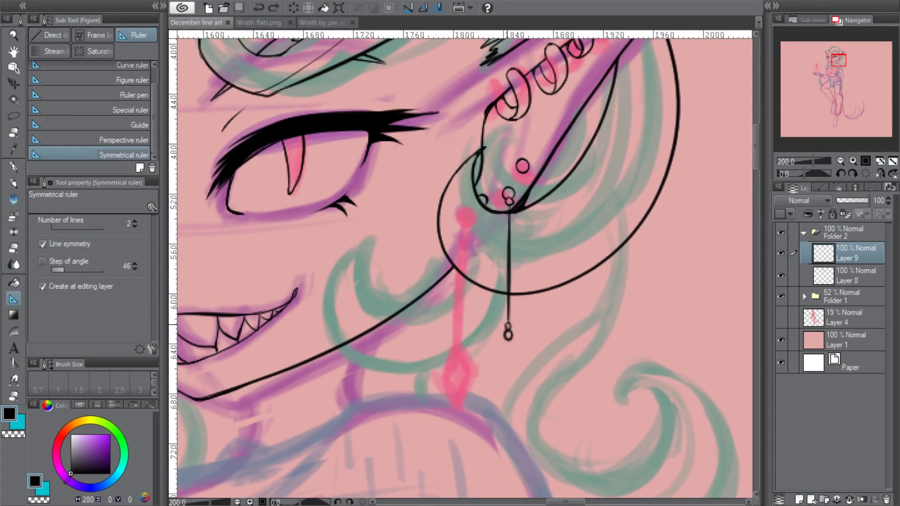
drag(508, 316, 509, 445)
key(p)
scroll(509, 281, down, 3)
drag(508, 216, 494, 242)
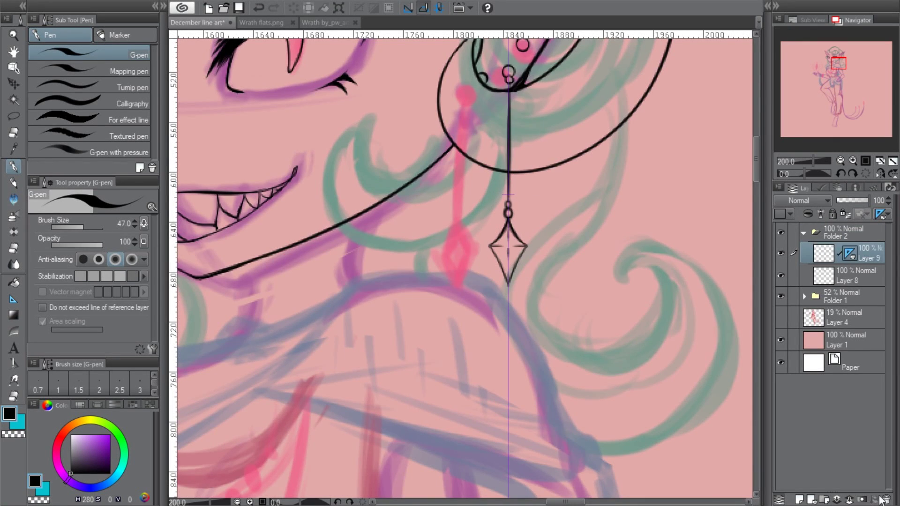
- Duplicate the earring, move the copy to the smaller ear's side of the face, and merge it into Layer 9
key(ctrl+minus)
key(m)
key(ctrl+c)
key(ctrl+v)
key(ctrl+t)
drag(496, 262, 285, 261)
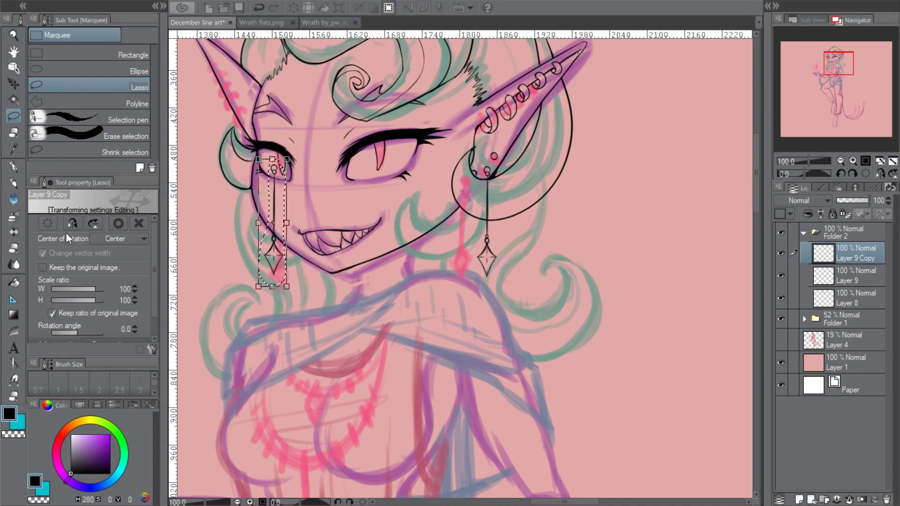
key(Return)
key(k)
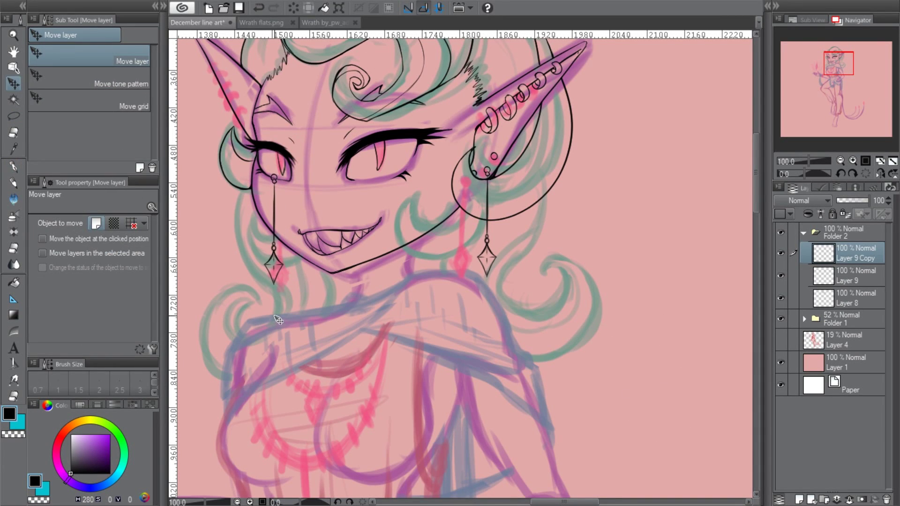
key(ctrl+e)
- Ink a row of small hoop piercings along the outer edge of the smaller ear
scroll(420, 215, up, 2)
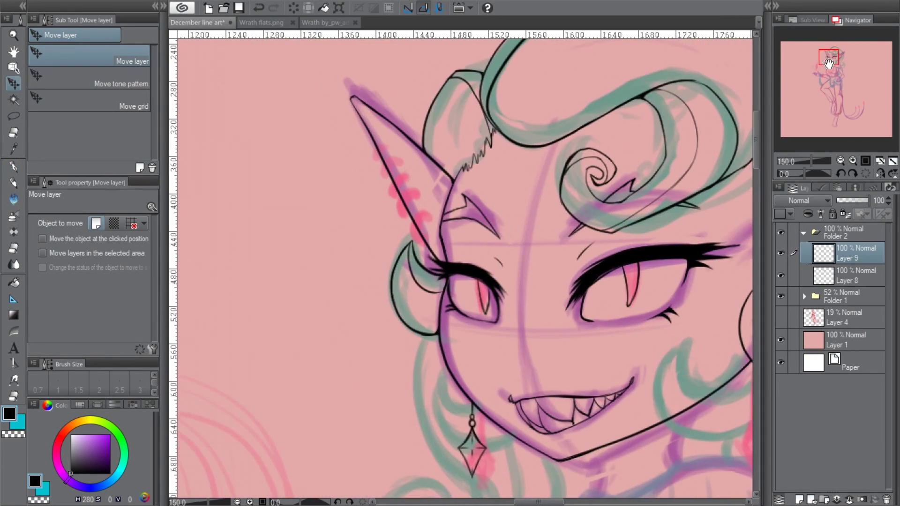
key(p)
drag(408, 194, 402, 203)
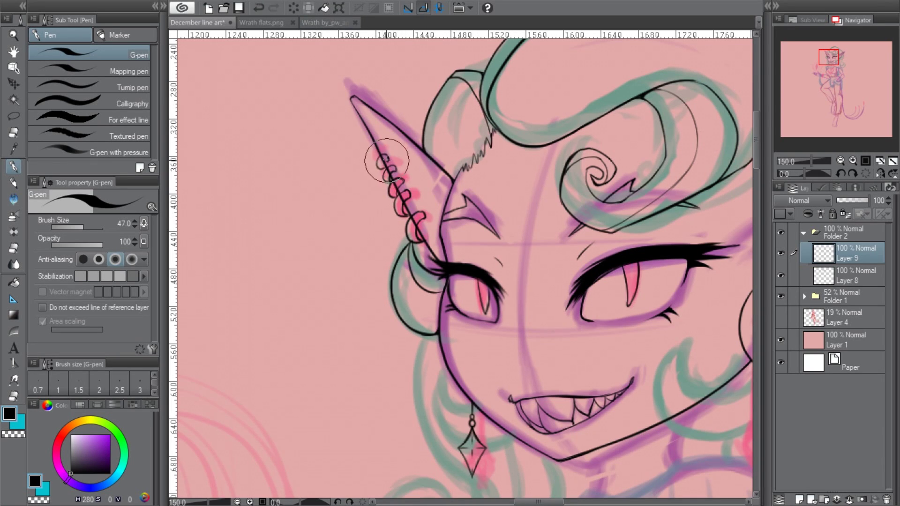
drag(384, 159, 375, 149)
drag(404, 184, 411, 189)
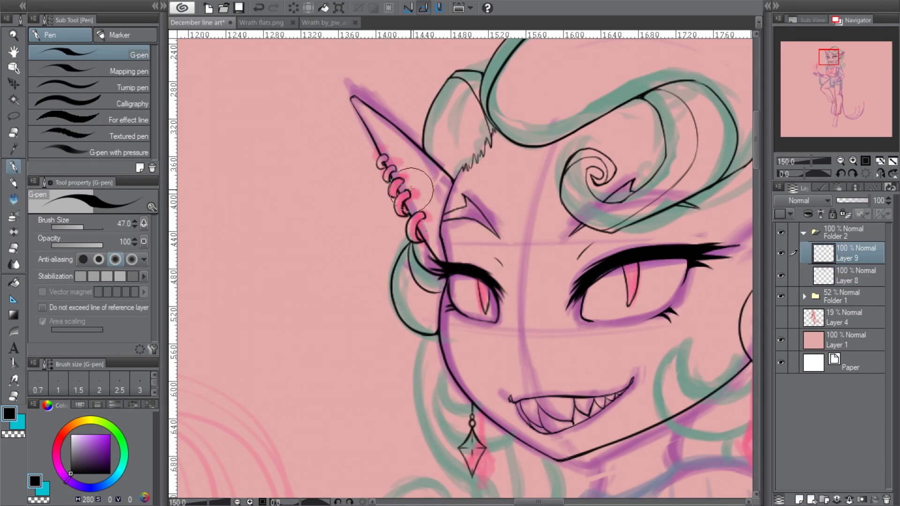
click(840, 160)
click(840, 160)
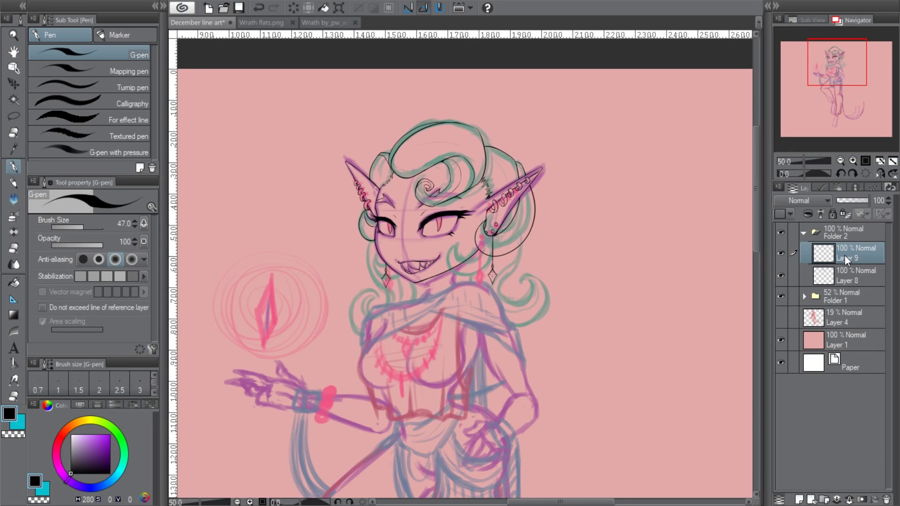
- Ink the crescent-shaped hair curls over the jaw near the larger ear and behind the far cheek
scroll(516, 284, up, 3)
drag(402, 244, 436, 293)
drag(436, 292, 471, 280)
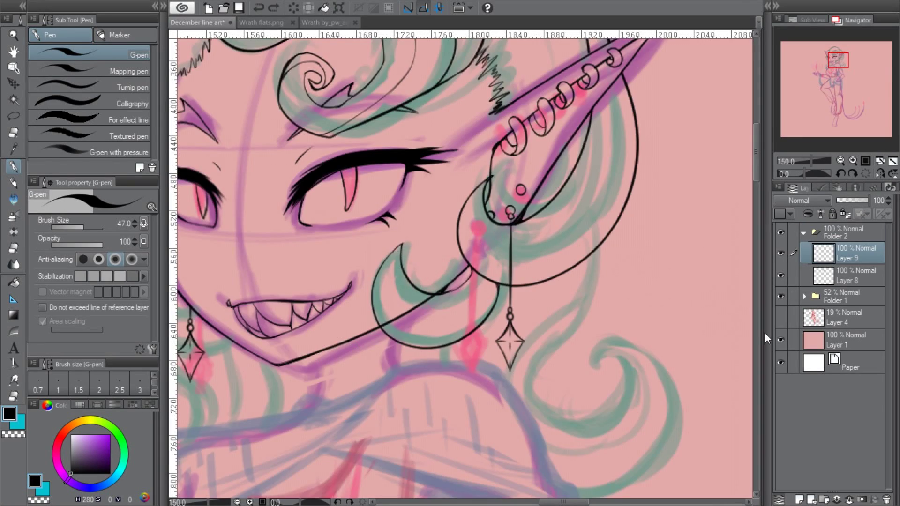
click(880, 161)
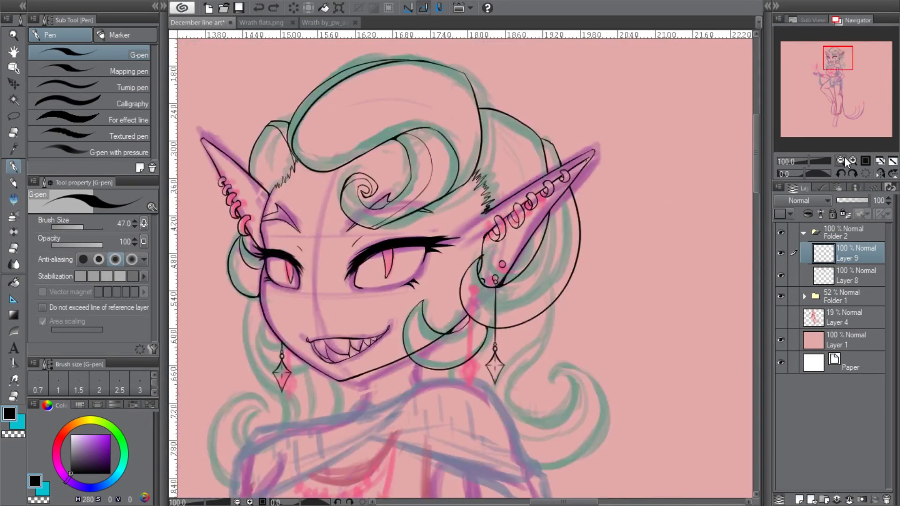
drag(539, 258, 299, 307)
- Erase the jaw line crossing the near crescent curl on Layer 8, checking with the sketch hidden, and return to Layer 9
click(843, 276)
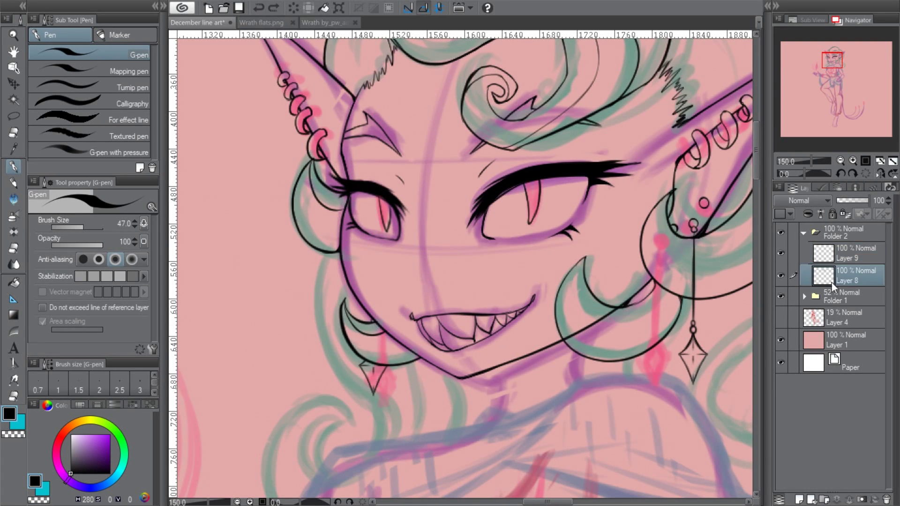
click(781, 296)
click(780, 296)
click(844, 253)
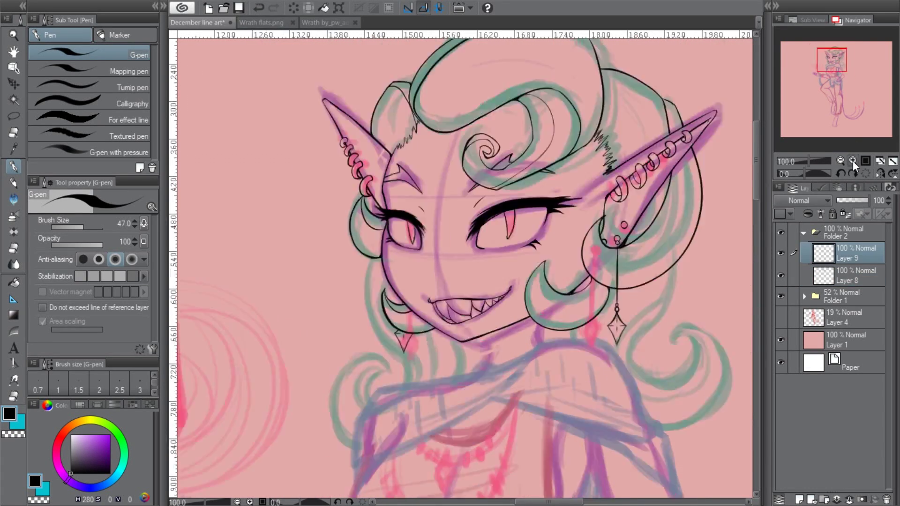
- Ink the long lock below the smaller ear ending in a large curl, plus the hair edge behind the chin
drag(323, 243, 388, 441)
drag(375, 375, 417, 290)
mouse_move(356, 161)
mouse_down()
mouse_move(429, 337)
mouse_move(413, 441)
mouse_up()
drag(497, 281, 490, 356)
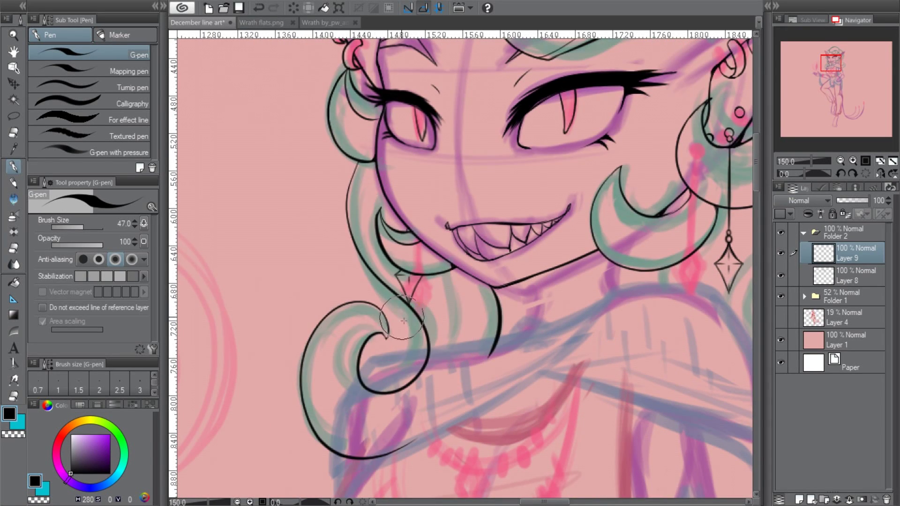
- Consult the Wrath flats.png reference and add inner strand lines behind the chin and inside the large curl
click(261, 22)
click(197, 22)
drag(424, 249, 443, 389)
drag(437, 256, 462, 372)
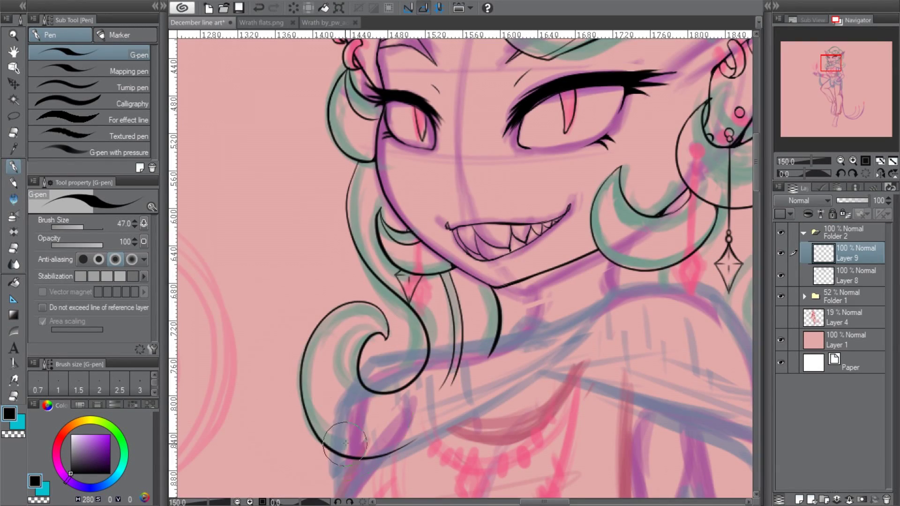
drag(381, 326, 315, 429)
scroll(415, 234, down, 3)
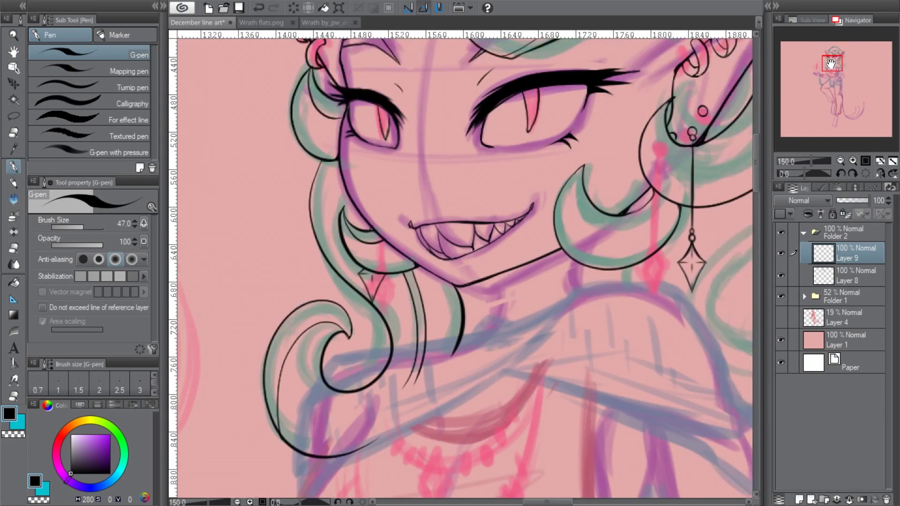
scroll(414, 234, up, 3)
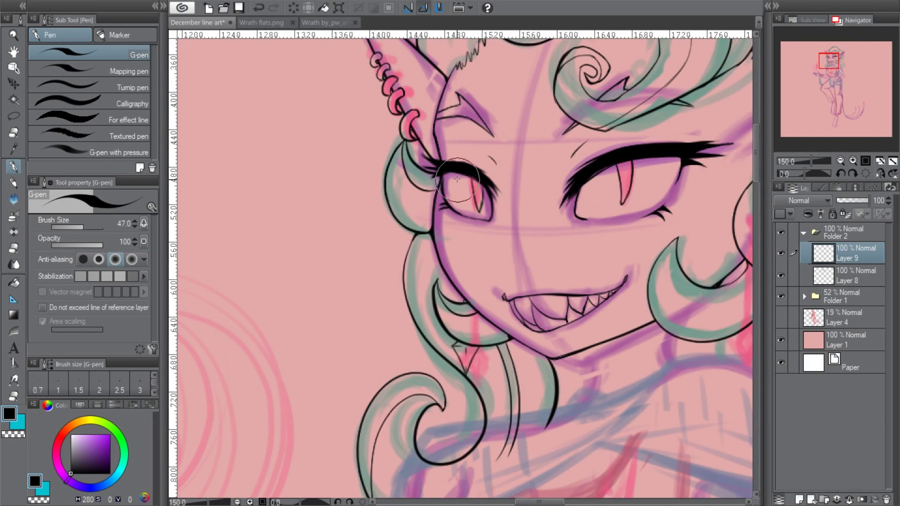
drag(504, 347, 497, 459)
- Flip the canvas and ink the long curled lock below the larger ear with its inner strands, checking with the sketch hidden
scroll(452, 257, down, 3)
scroll(452, 257, up, 2)
key(h)
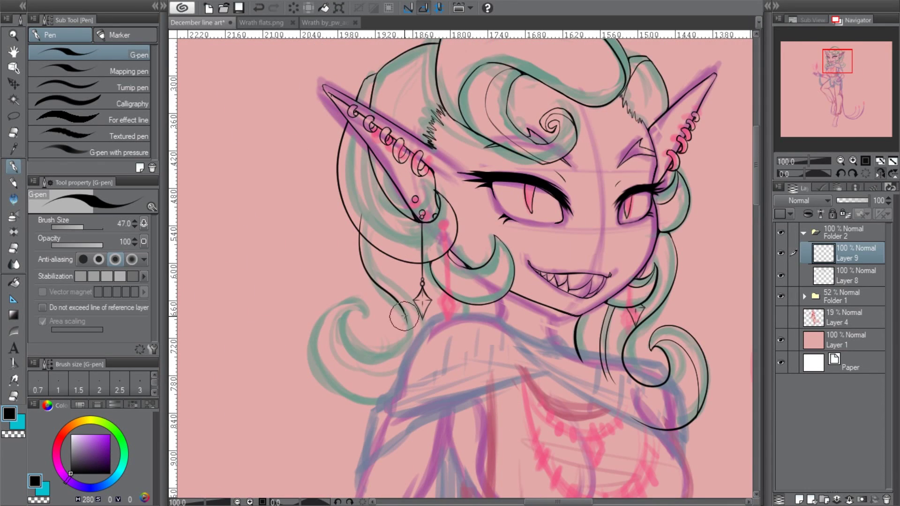
drag(364, 304, 416, 388)
drag(339, 325, 428, 363)
drag(409, 264, 419, 279)
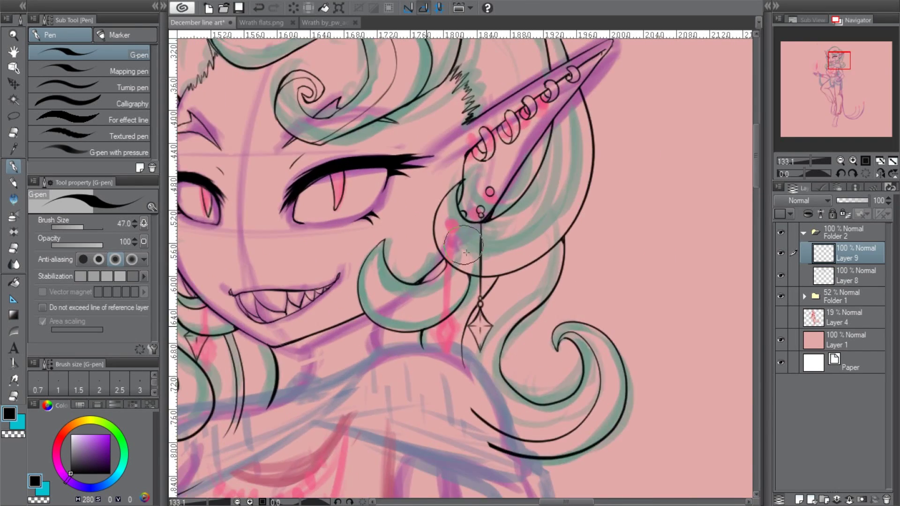
click(781, 296)
click(780, 295)
scroll(381, 334, up, 2)
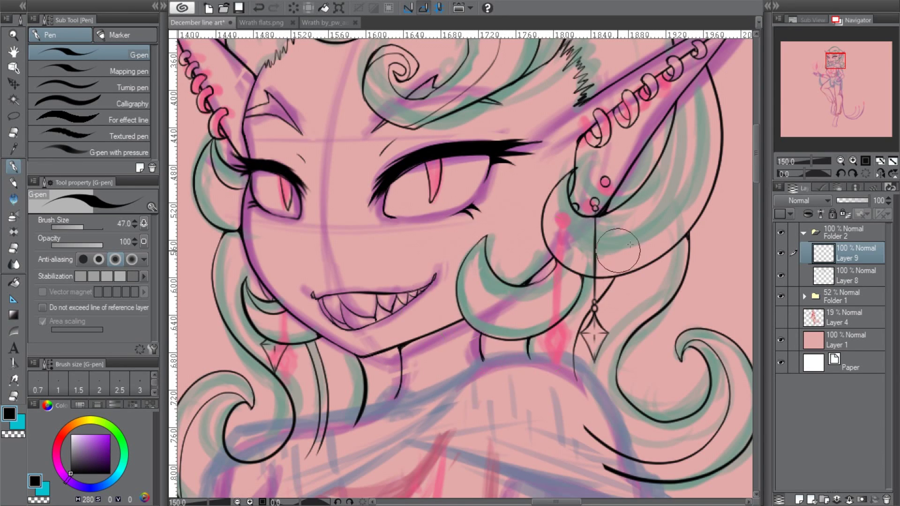
- Hide Layer 8 and ink the shawl's outline across both shoulders, its crossing front edge and the neck lines on Layer 9
scroll(480, 358, down, 2)
scroll(328, 295, up, 2)
key(h)
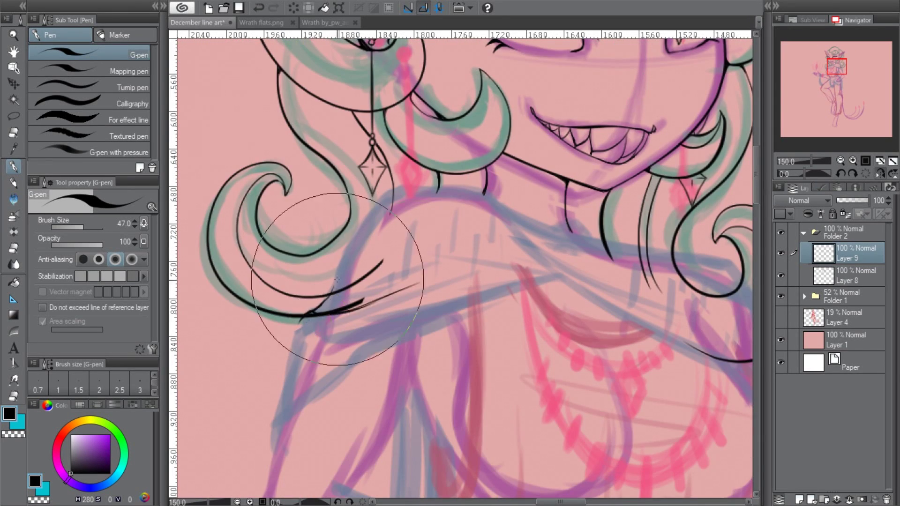
click(781, 275)
mouse_move(274, 447)
mouse_down()
mouse_move(351, 217)
mouse_move(459, 186)
mouse_move(382, 225)
mouse_up()
click(881, 174)
drag(297, 245, 195, 272)
drag(432, 201, 523, 201)
drag(537, 193, 255, 389)
drag(270, 287, 253, 388)
drag(328, 310, 424, 275)
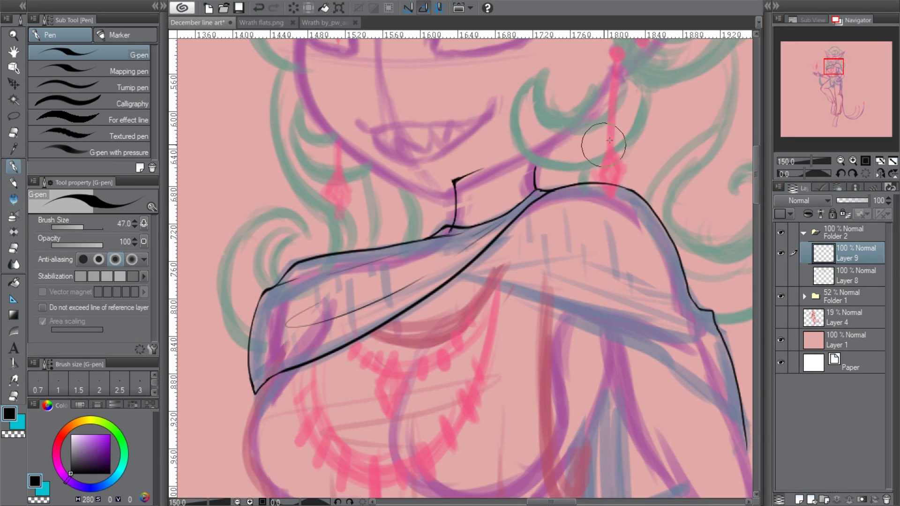
- Ink the lower edge of the shawl flap draping over the upper arm, with light fold lines inside the cloth
key(h)
scroll(880, 164, down, 5)
scroll(468, 234, up, 5)
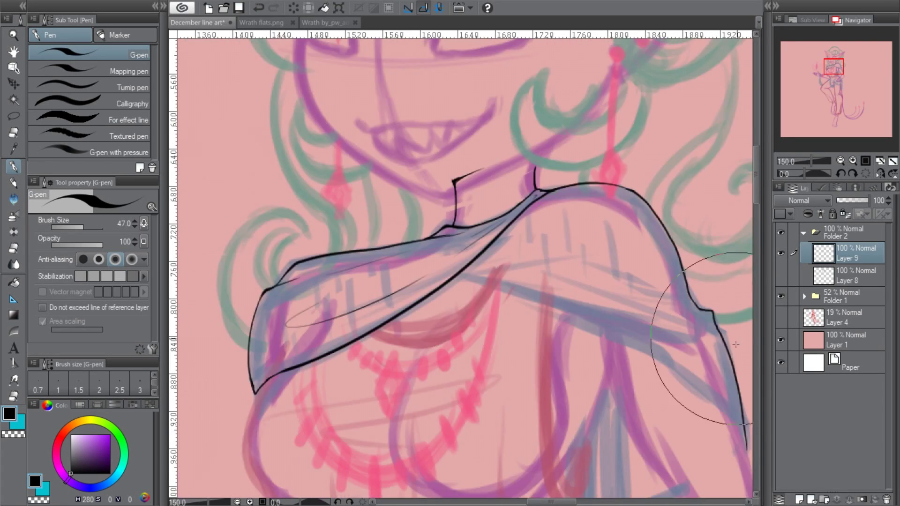
key(minus)
key(minus)
key(minus)
key(h)
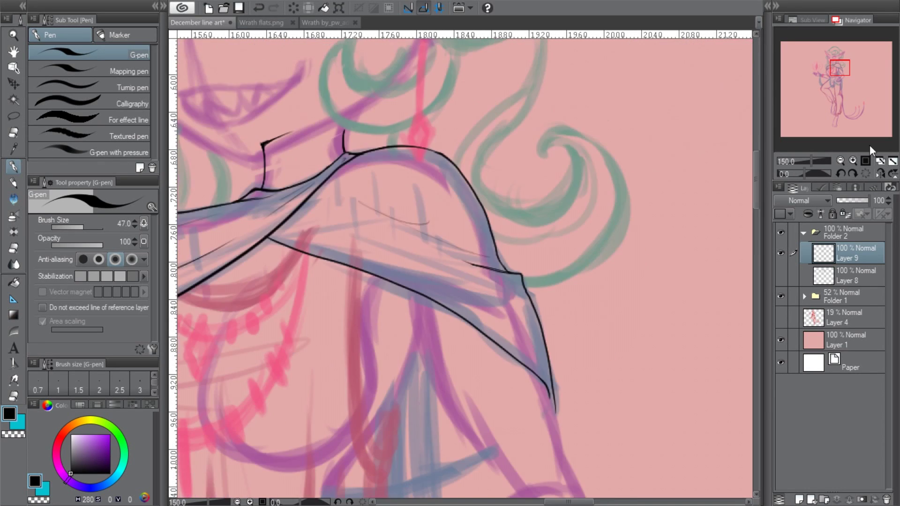
key(minus)
key(minus)
key(minus)
key(minus)
key(minus)
- Show Layer 8 again, erase its hair lines that overlap the shawl, return to Layer 9 and save the file
click(780, 275)
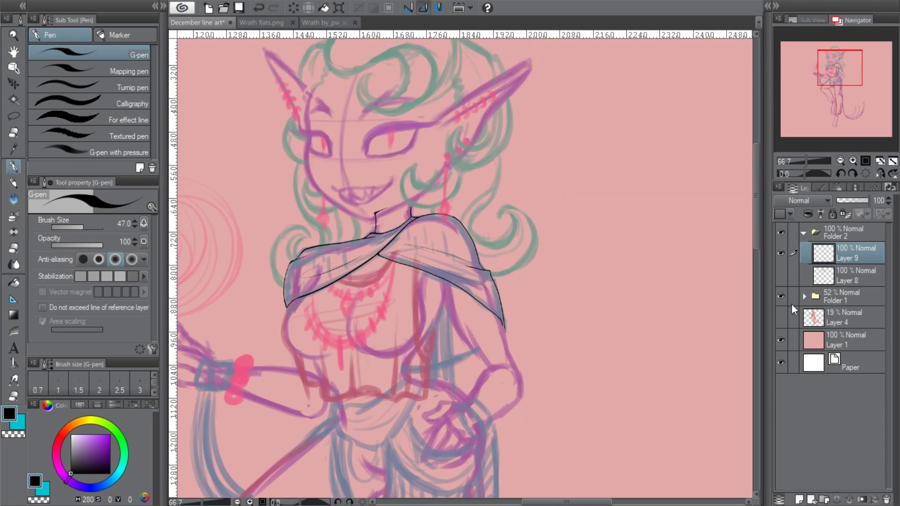
click(839, 276)
key(plus)
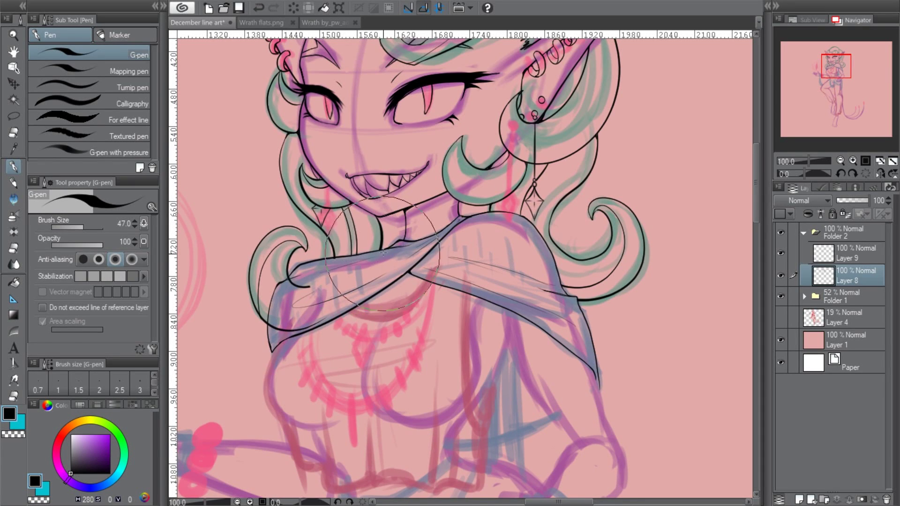
key(alt+bracketright)
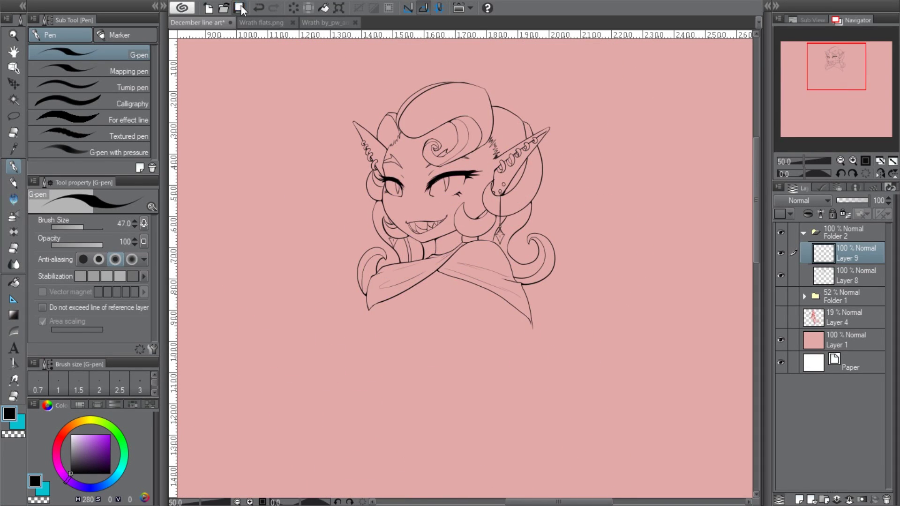
click(239, 6)
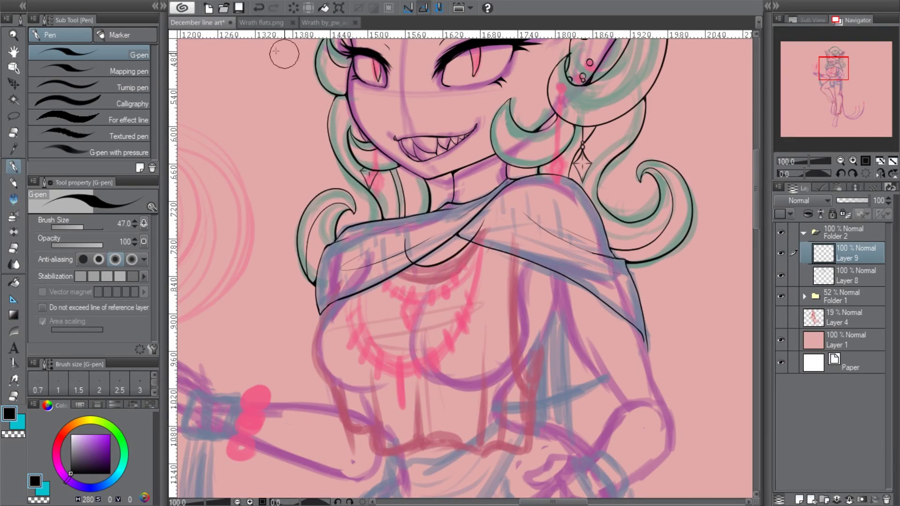
- Ink the loose top with its neckline, armhole, side edges, wavy hem and vertical folds rising from the hem
drag(514, 218, 534, 357)
drag(534, 357, 532, 375)
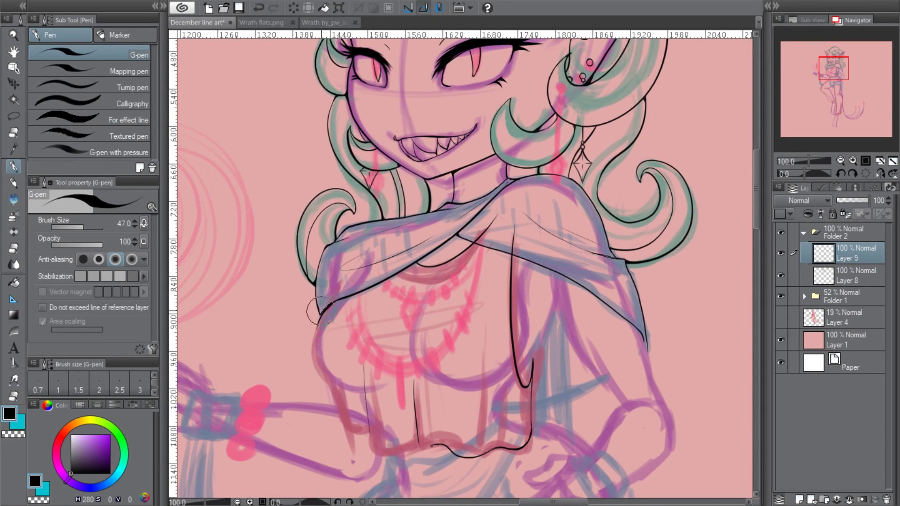
click(846, 172)
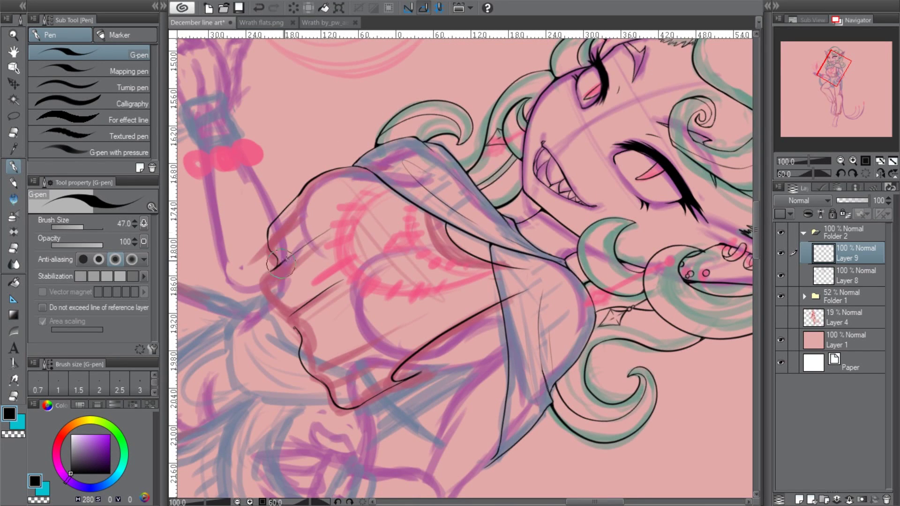
key(@)
scroll(444, 349, down, 2)
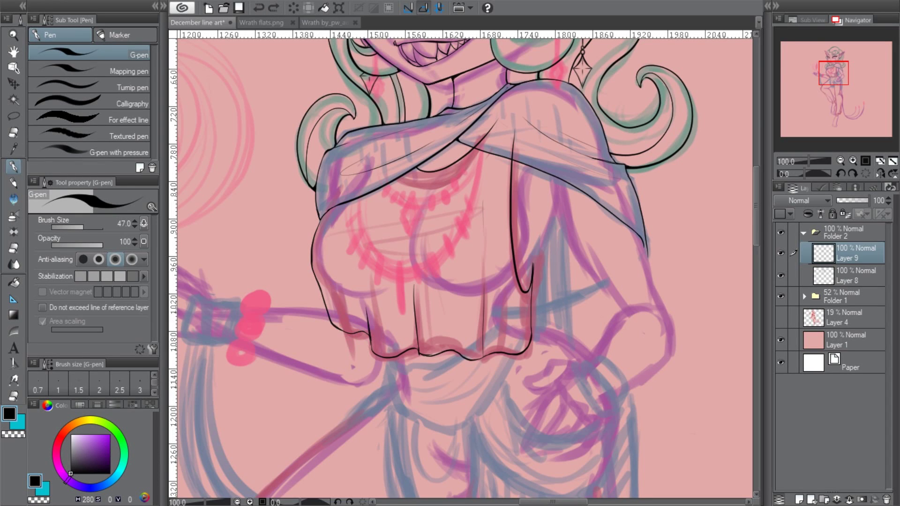
scroll(341, 331, up, 1)
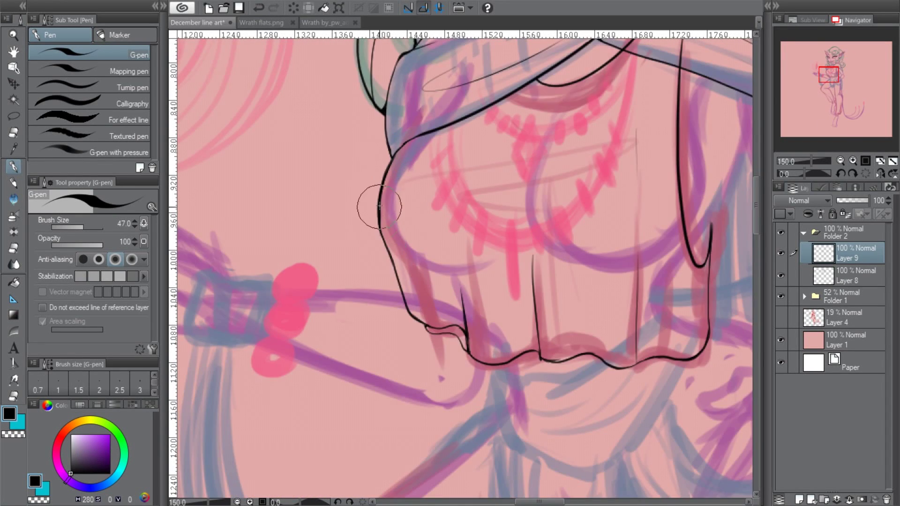
drag(381, 202, 389, 319)
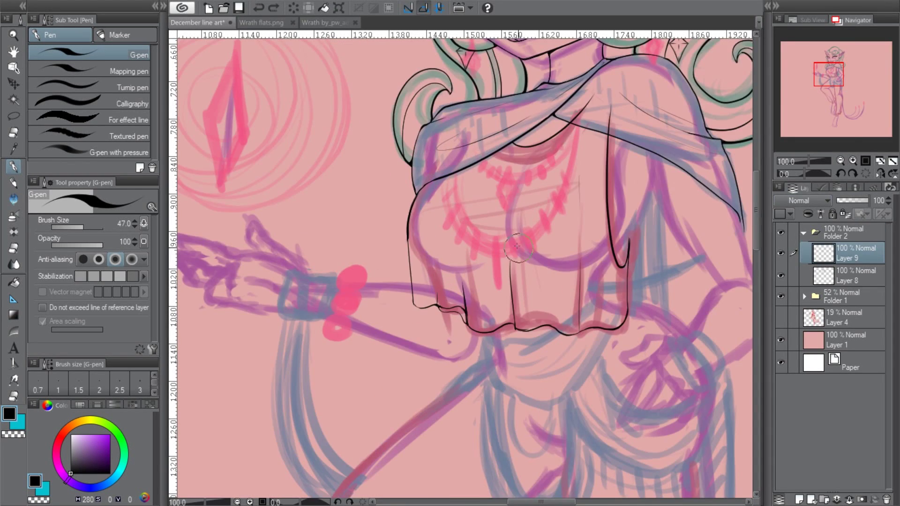
- Add a new layer above Layer 9 and ink the bust curve and the inner line beside the armhole
key(h)
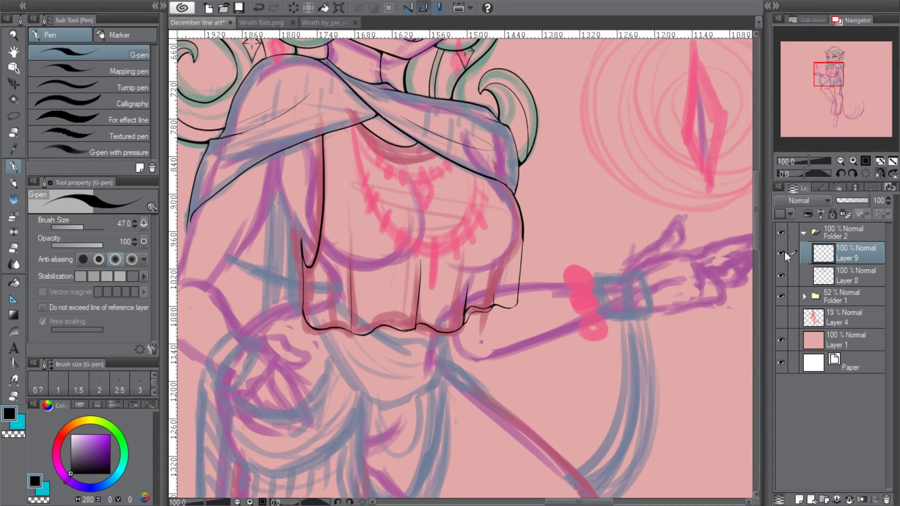
key(ctrl+shift+n)
key(h)
key(^)
key(^)
key(^)
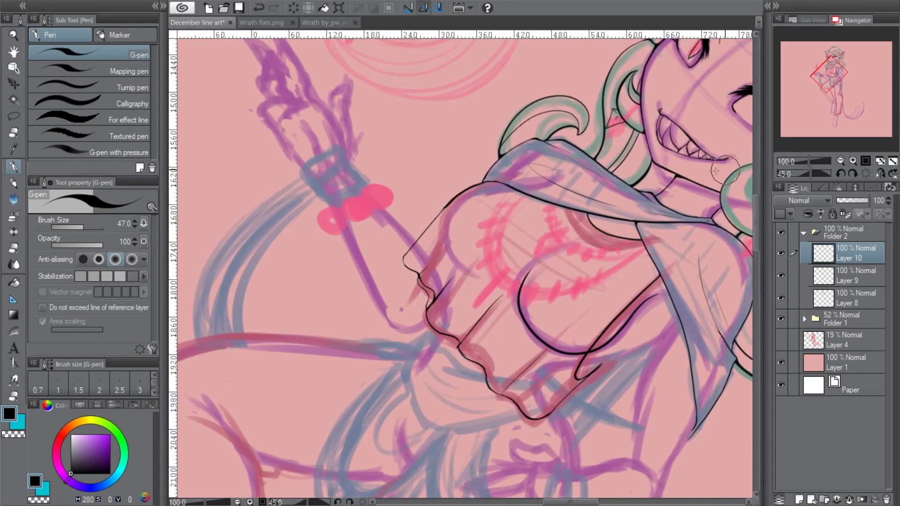
key(^)
key(^)
key(^)
key(h)
key(@)
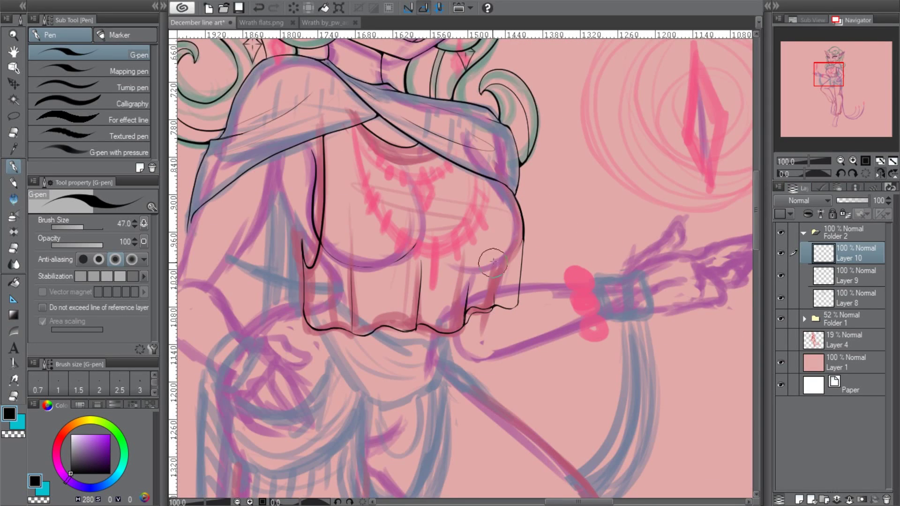
- Undo the horizontal chest creases, add light vertical folds with the sketch hidden, and merge Layer 10 into Layer 9
click(780, 319)
click(780, 319)
click(780, 318)
click(780, 318)
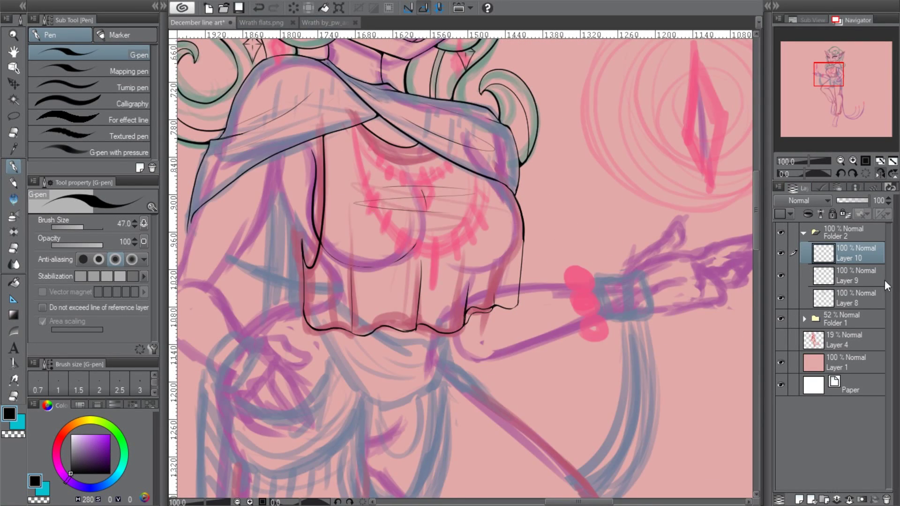
click(781, 318)
key(ctrl+z)
drag(353, 251, 354, 223)
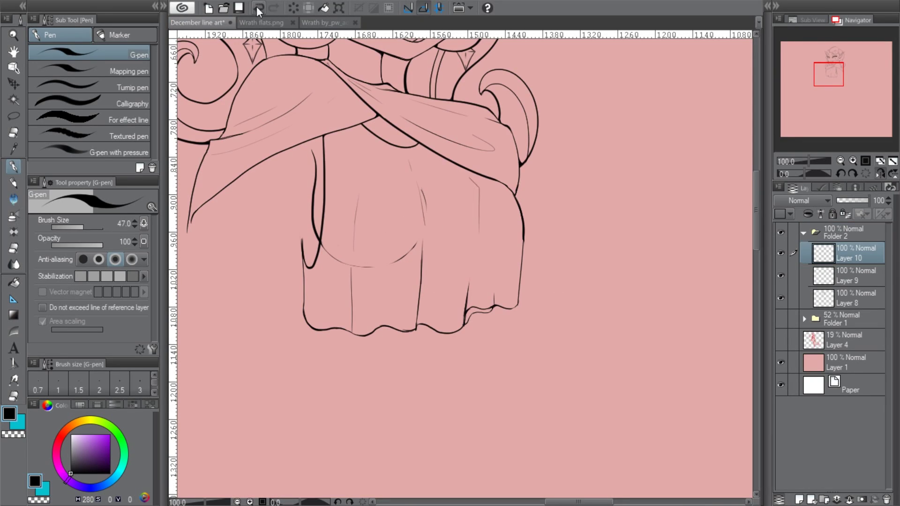
click(840, 160)
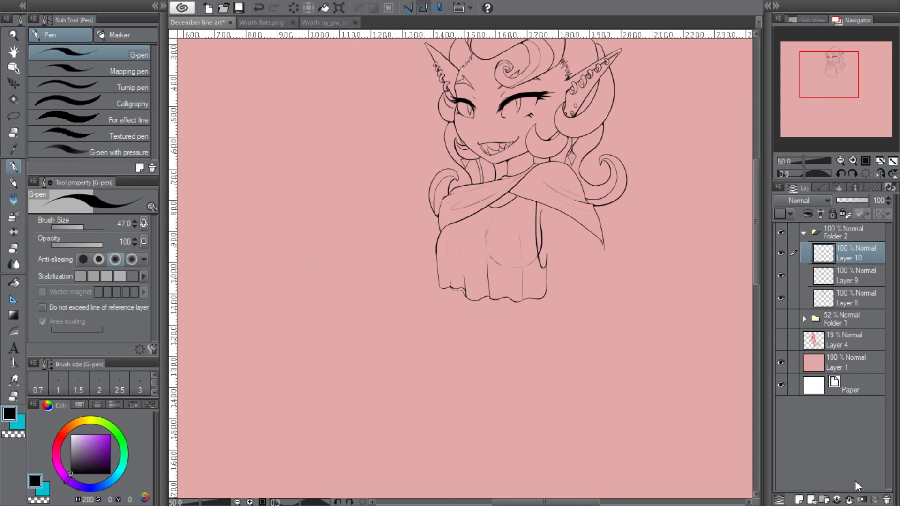
click(780, 318)
click(886, 499)
- Ink the torso edge beside the armhole and both sides of the upper arm emerging from under the shawl
scroll(566, 174, up, 4)
drag(577, 133, 521, 281)
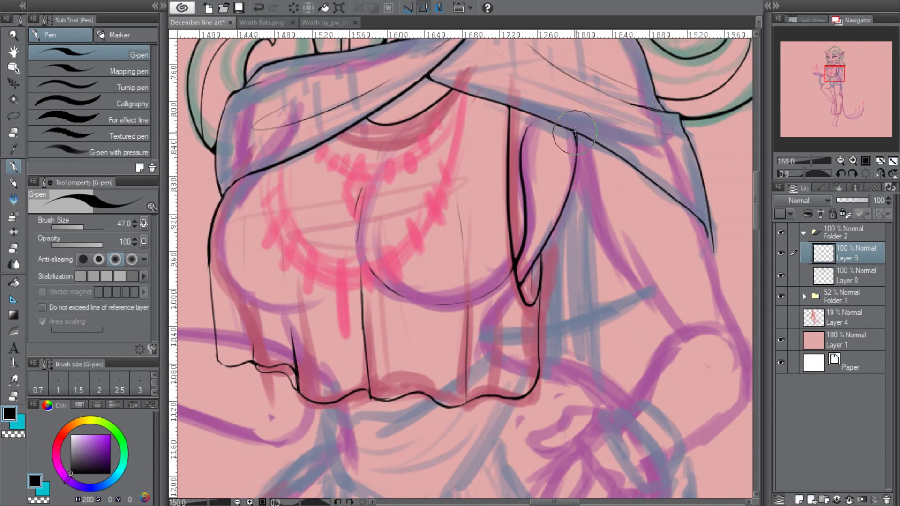
drag(567, 131, 684, 342)
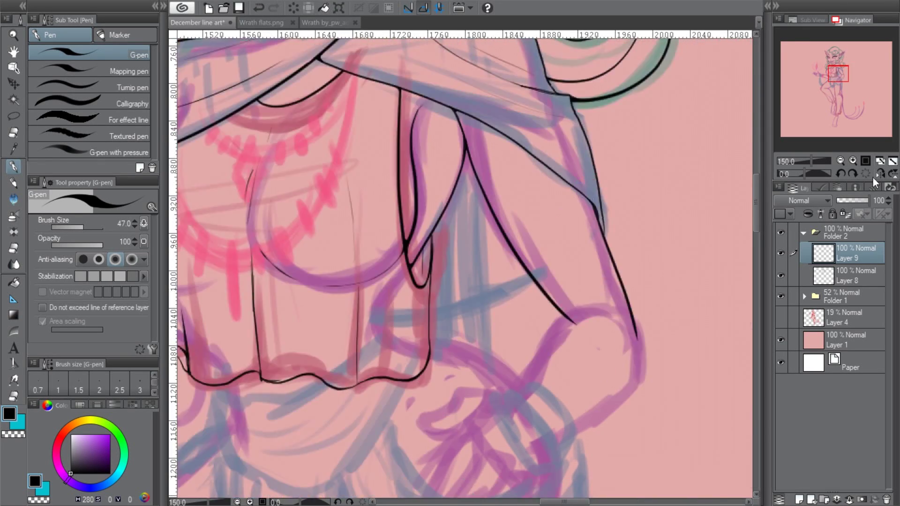
- Flip the canvas, ink the bent elbow and both forearm edges, and redraw the outer upper-arm line as a smoother curve
click(876, 175)
drag(331, 202, 384, 450)
drag(338, 311, 417, 394)
drag(300, 330, 323, 310)
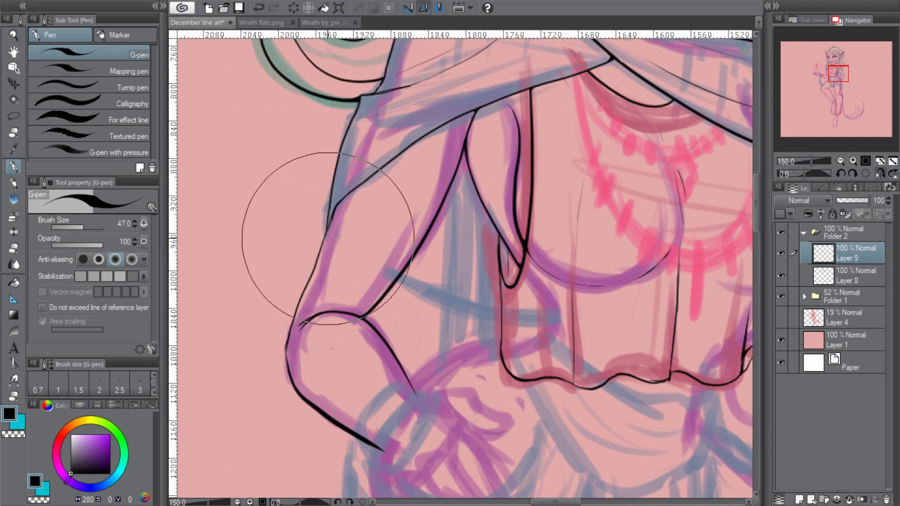
drag(332, 181, 288, 311)
key(ctrl+z)
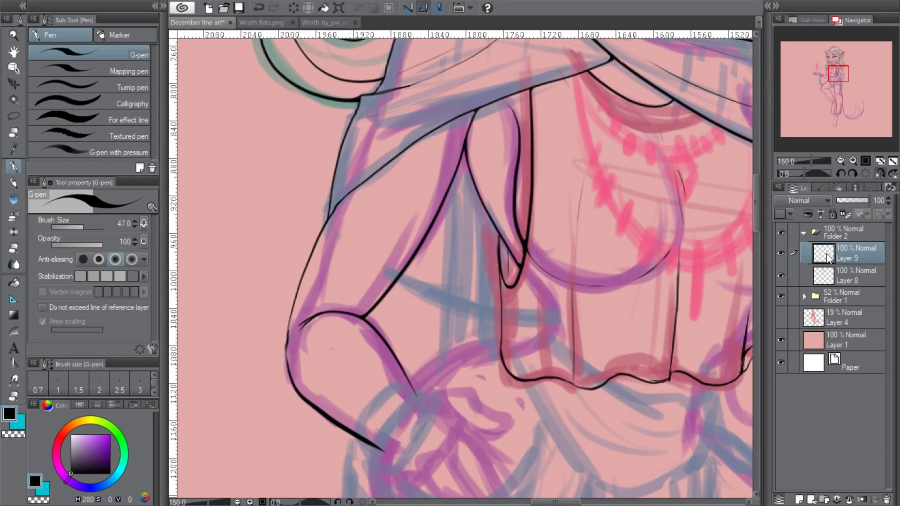
- Flip the canvas back, check the arm with Layer 1 toggled, and look through the open Wrath reference images
click(876, 174)
click(841, 161)
click(781, 338)
click(780, 338)
click(853, 161)
key(ctrl+Tab)
key(ctrl+Tab)
key(ctrl+Tab)
drag(829, 76, 837, 80)
scroll(482, 281, up, 1)
drag(443, 295, 435, 334)
key(ctrl+Tab)
key(ctrl+Tab)
key(ctrl+Tab)
scroll(425, 281, down, 2)
drag(441, 269, 375, 353)
key(ctrl+z)
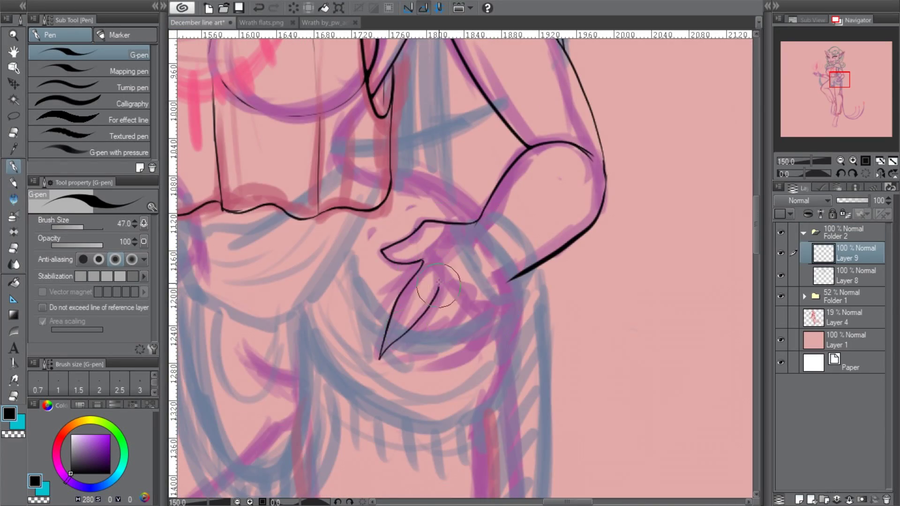
click(259, 8)
click(259, 8)
- Ink the thumb and back of the hand resting on the hip, with oval knuckle guides and rough finger lines
mouse_move(473, 223)
mouse_down()
mouse_move(440, 262)
mouse_move(510, 319)
mouse_up()
key(ctrl+z)
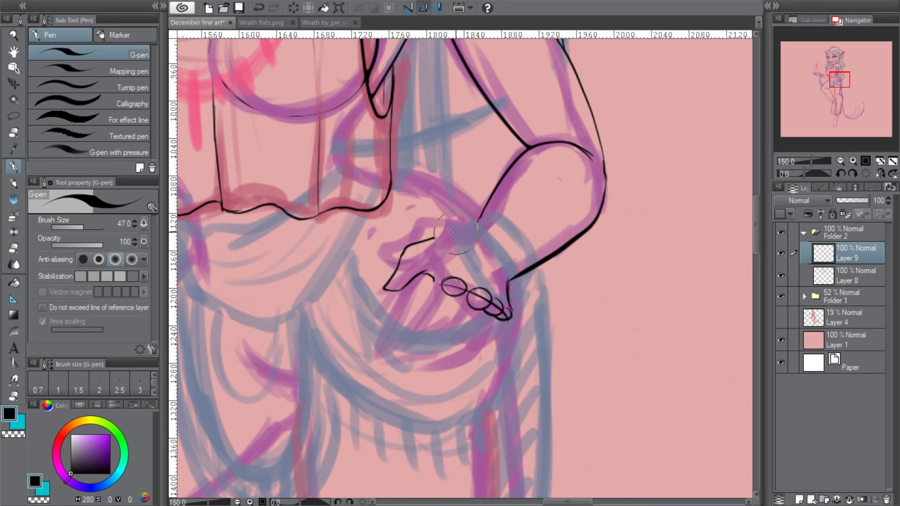
scroll(450, 225, down, 2)
mouse_move(451, 214)
mouse_down()
mouse_move(413, 302)
mouse_move(492, 253)
mouse_up()
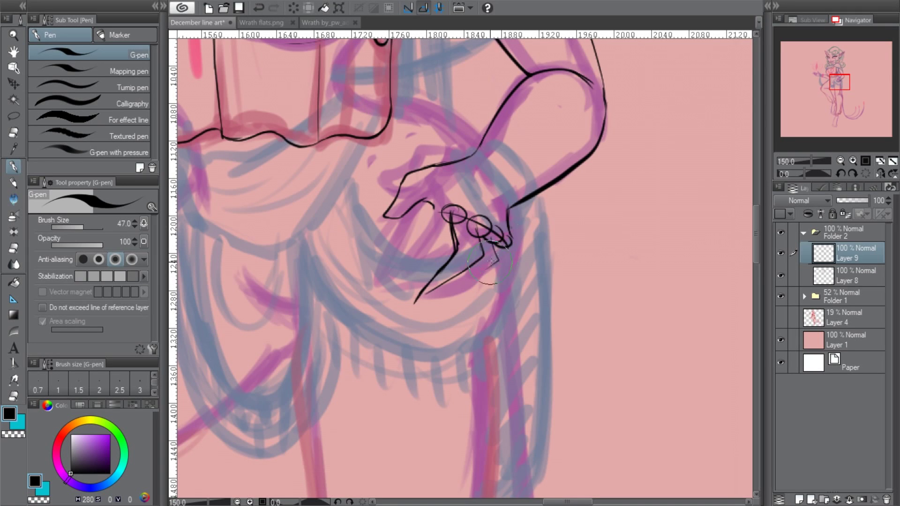
scroll(516, 211, up, 2)
drag(447, 218, 395, 316)
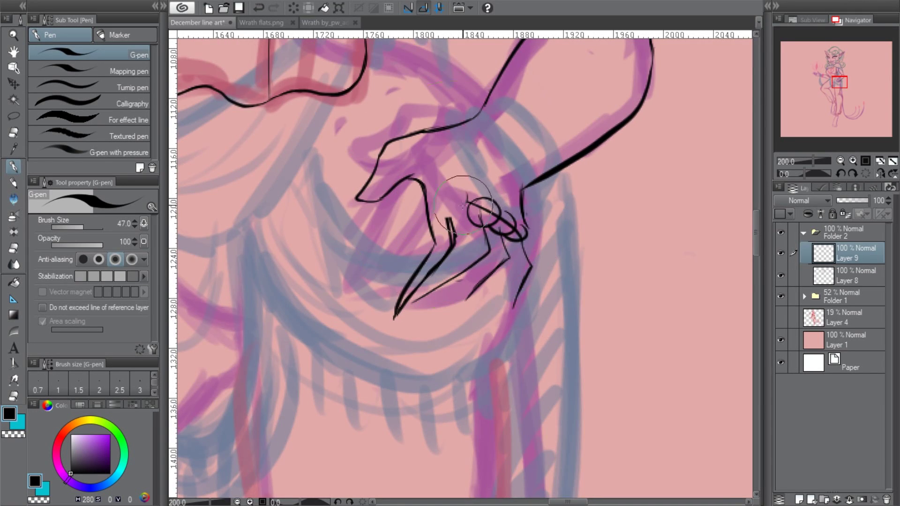
- Replace the knuckle guides with clean outlines of the long pointed fingers and rework the little finger
drag(462, 202, 464, 232)
mouse_move(436, 263)
mouse_down()
mouse_move(422, 281)
mouse_move(450, 281)
mouse_up()
drag(478, 211, 488, 211)
mouse_move(438, 281)
mouse_down()
mouse_move(465, 280)
mouse_move(462, 307)
mouse_up()
mouse_move(516, 225)
mouse_down()
mouse_move(539, 197)
mouse_move(492, 276)
mouse_up()
drag(525, 243, 522, 291)
drag(525, 221, 516, 290)
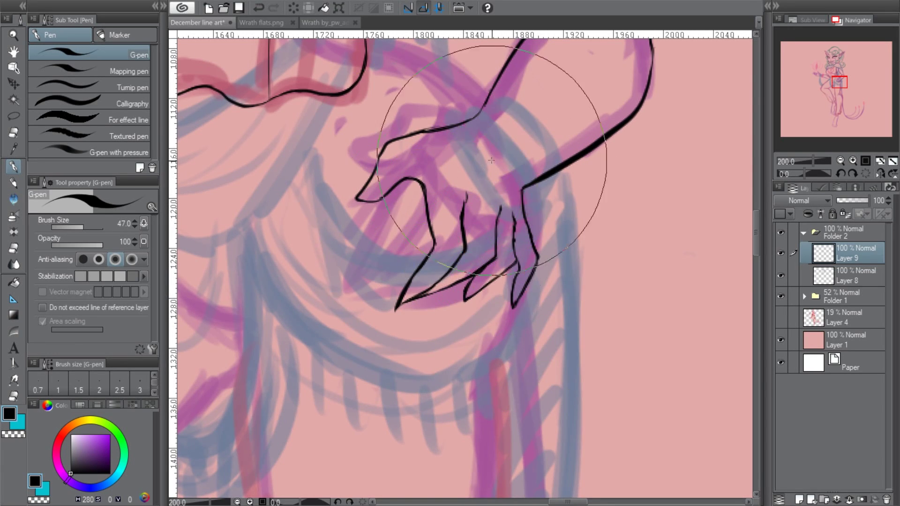
key(ctrl+minus)
drag(508, 238, 504, 281)
drag(492, 222, 490, 270)
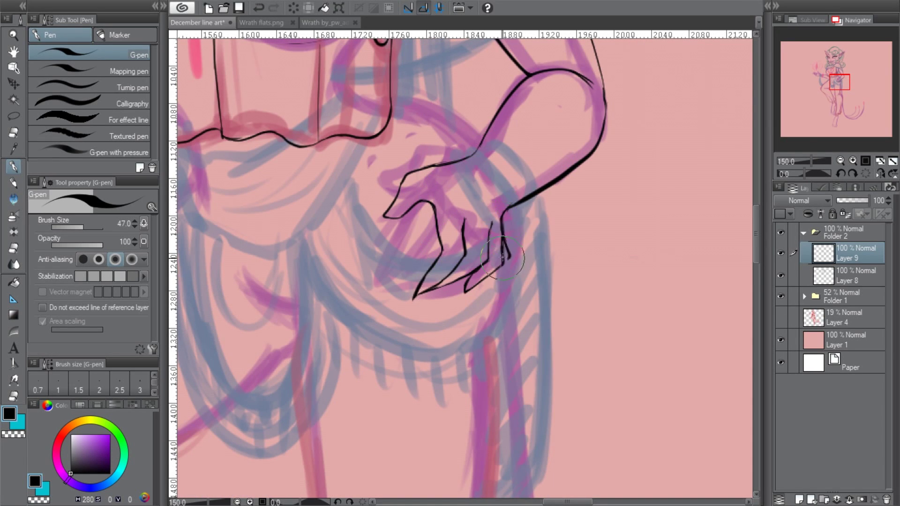
- Lasso the inked hand on Layer 9, enlarge it slightly with a transform, deselect, and check it with Layer 8 toggled
key(alt+bracketleft)
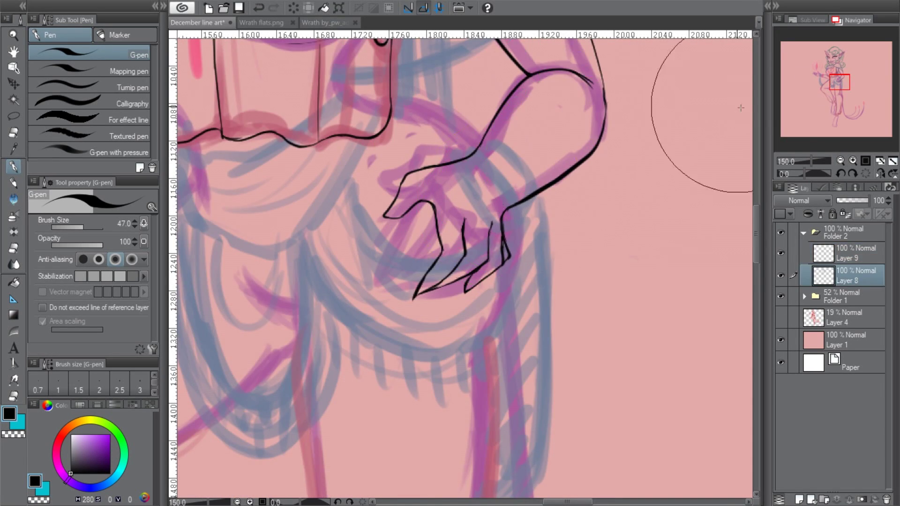
key(ctrl+0)
key(ctrl+alt+0)
key(m)
key(alt+bracketright)
drag(576, 190, 574, 192)
key(ctrl+t)
drag(571, 337, 571, 349)
key(Return)
key(ctrl+d)
click(781, 276)
click(780, 276)
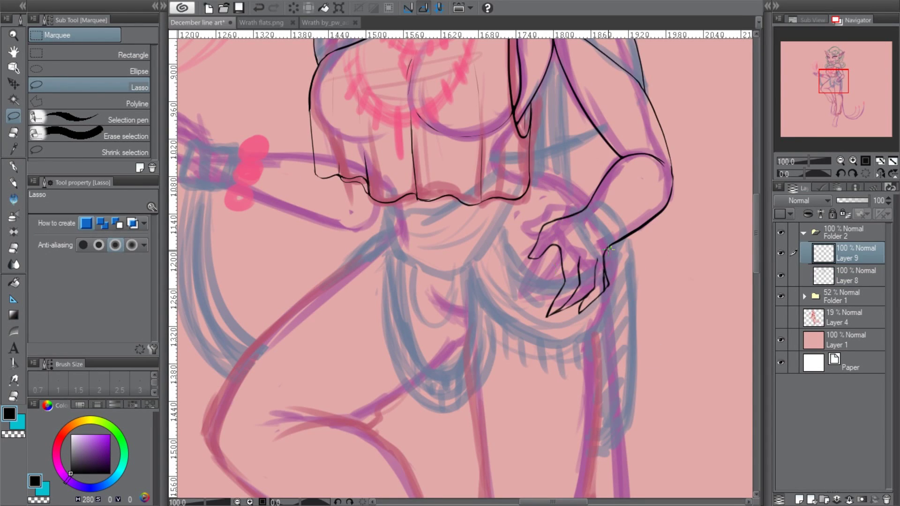
- With the G-pen on Layer 9, ink the hanging cloth's vertical edges and the short curved edge between torso and bent arm
key(p)
click(838, 274)
click(846, 253)
scroll(583, 170, up, 2)
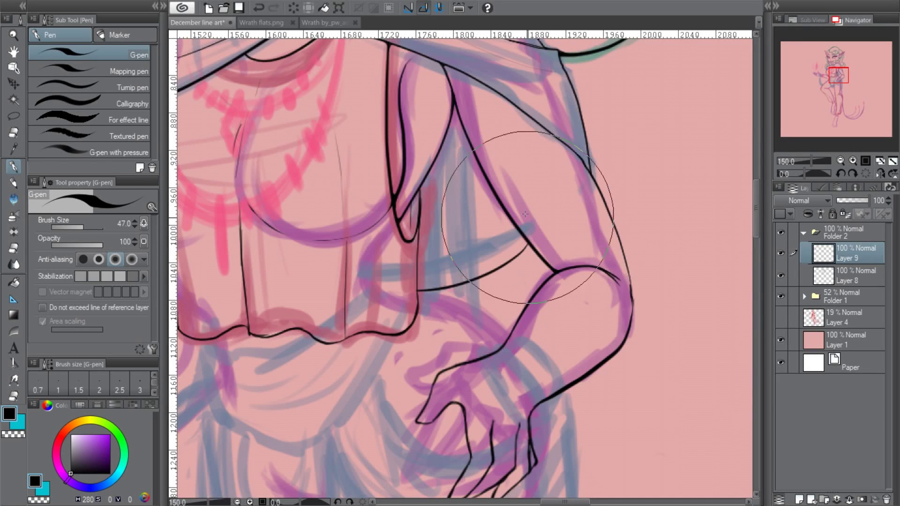
drag(476, 159, 483, 337)
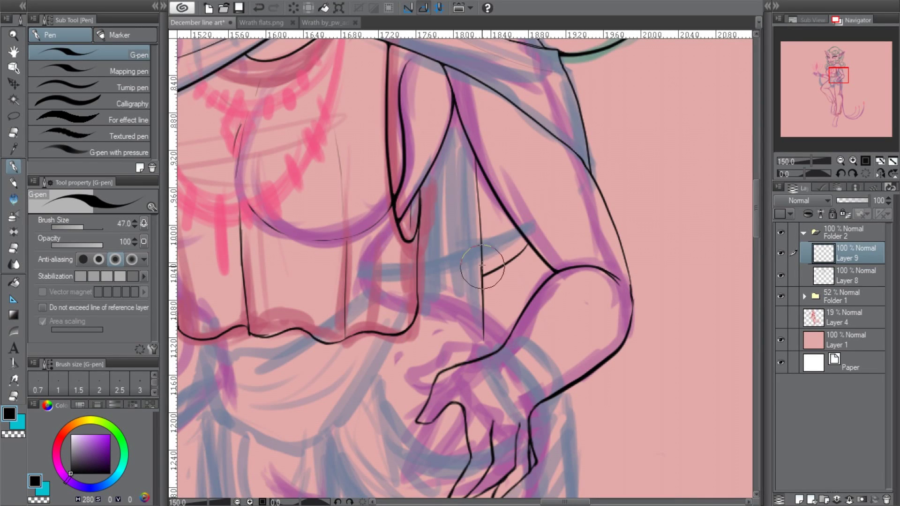
key(ctrl+minus)
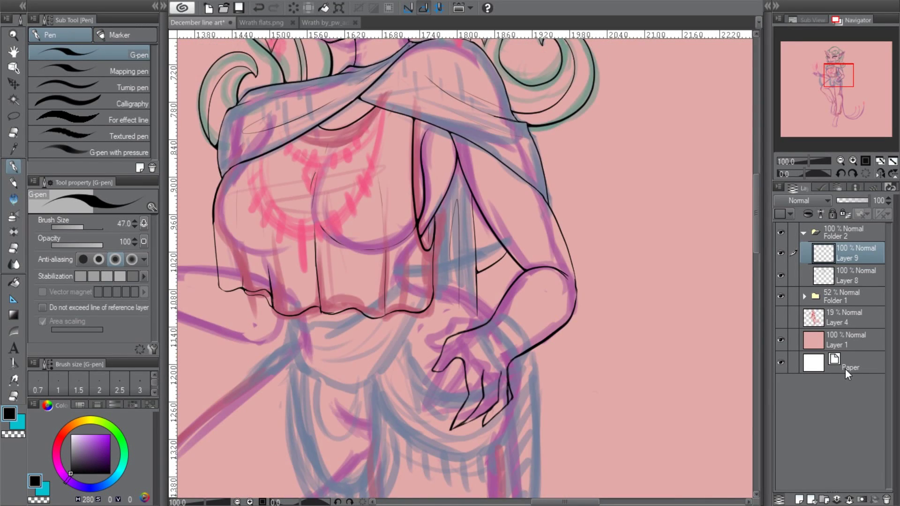
- Ink the cuff around the wrist of the hand on the hip, with its curved upper and lower edges
scroll(501, 369, up, 2)
drag(505, 249, 562, 330)
mouse_move(479, 279)
mouse_down()
mouse_move(528, 356)
mouse_move(567, 342)
mouse_up()
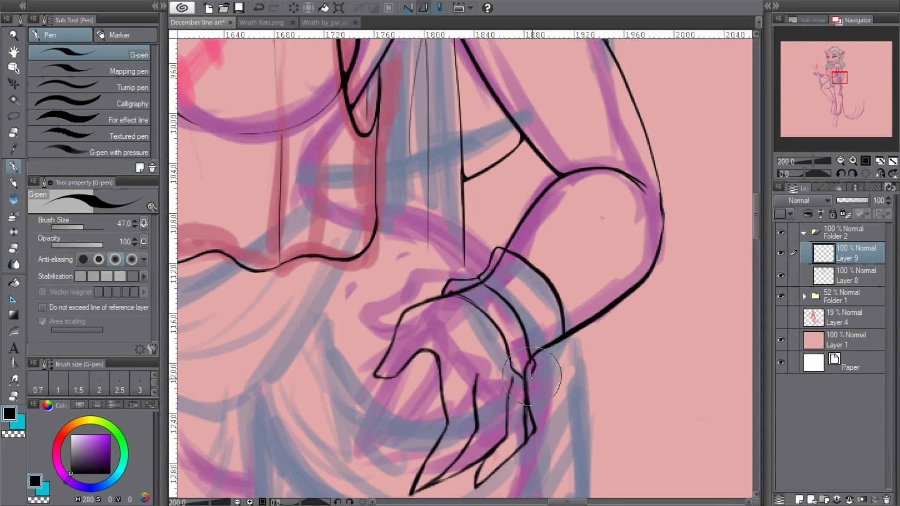
- Finish inking the cuff on the hip-side wrist with its second band, ruffled lower ends and fine fold lines on Layers 9 and 8
drag(508, 272, 544, 335)
key(alt+bracketleft)
drag(605, 311, 648, 277)
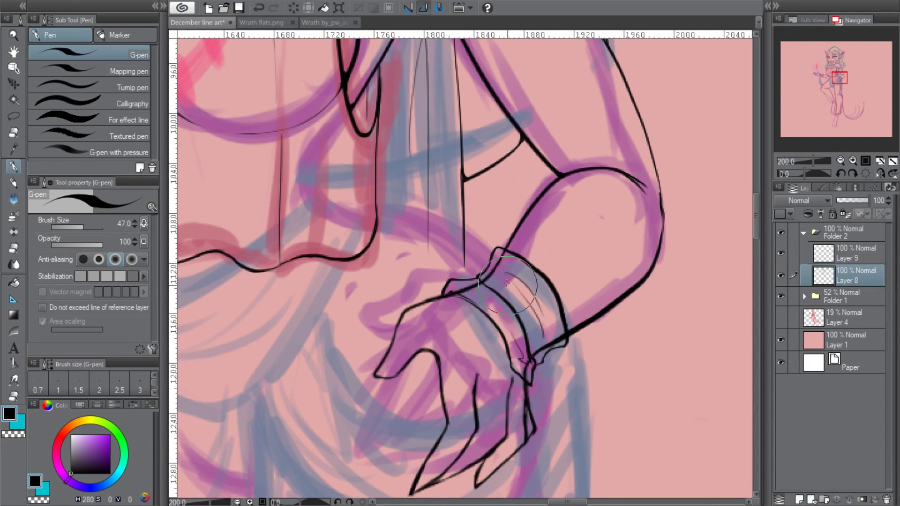
click(842, 260)
drag(471, 294, 509, 329)
click(841, 161)
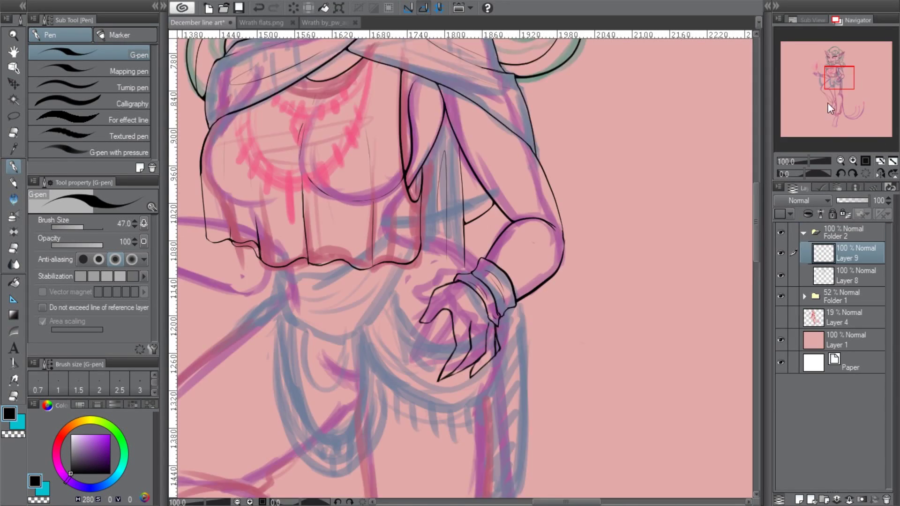
- Ink the long curved cloth strip hanging from the hip-side cuff and check the line art with Folder 1 hidden
key(ctrl+z)
drag(524, 187, 486, 406)
key(ctrl+alt)
scroll(506, 215, down, 5)
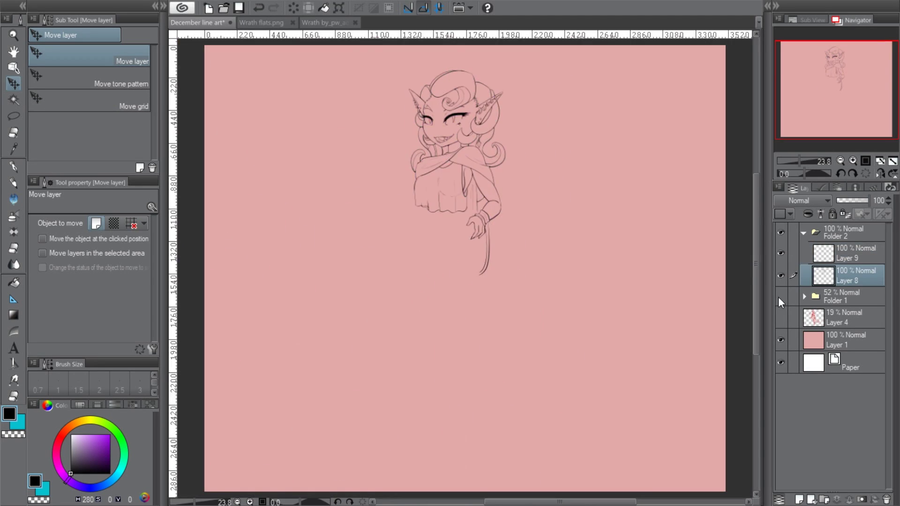
scroll(495, 250, up, 5)
scroll(562, 84, down, 1)
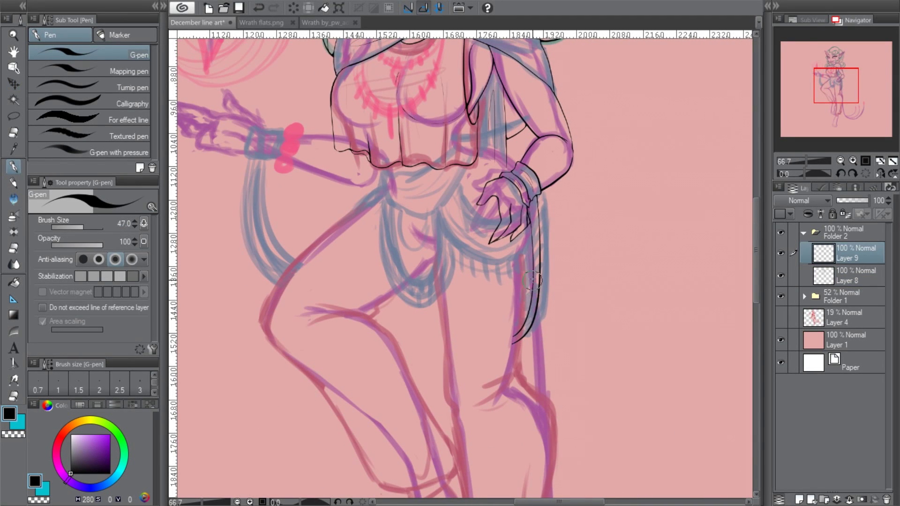
drag(836, 86, 833, 78)
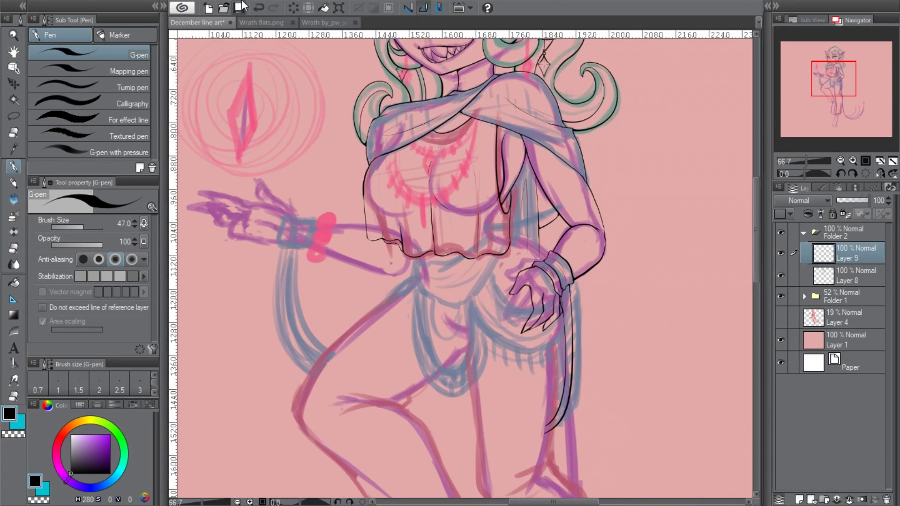
- Ink the waist sash below the top's hem, with its curved lower edge, gathered side and inner folds
scroll(484, 269, up, 3)
mouse_move(332, 248)
mouse_down()
mouse_move(328, 274)
mouse_move(451, 361)
mouse_up()
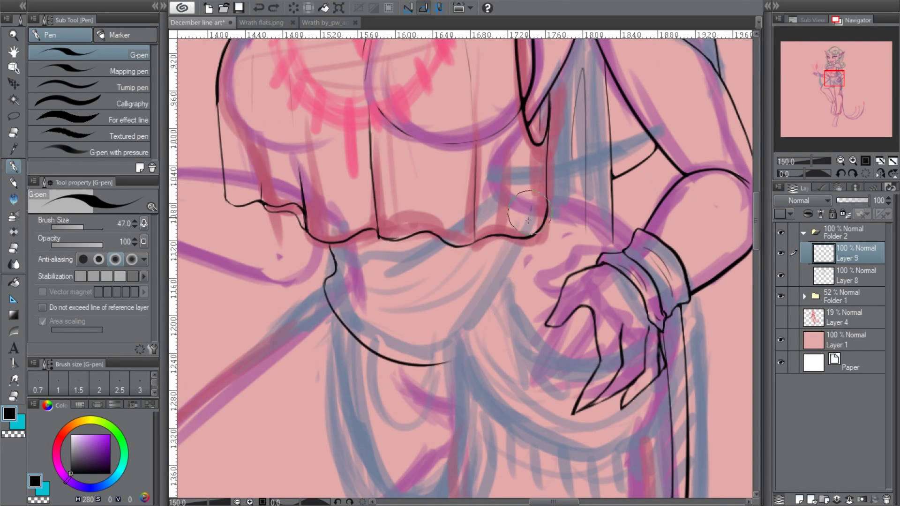
click(852, 174)
key(ctrl+z)
key(minus)
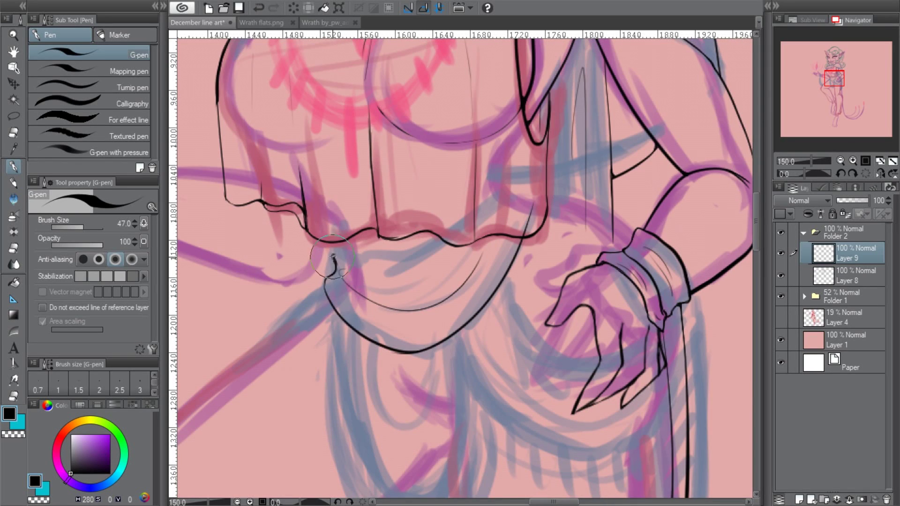
drag(345, 260, 524, 172)
key(ctrl+z)
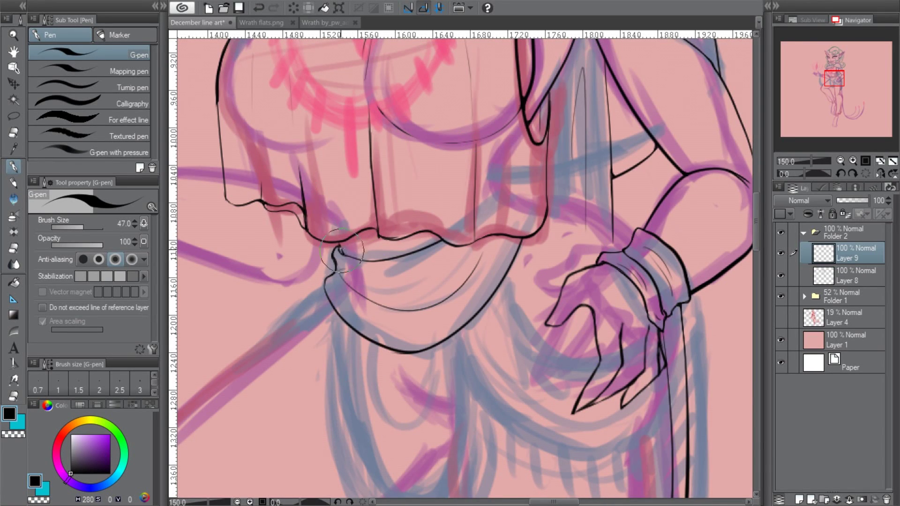
- Lasso the inked waist sash on Layer 9, narrow it slightly with a transform, and deselect
key(m)
drag(367, 244, 370, 244)
key(ctrl+t)
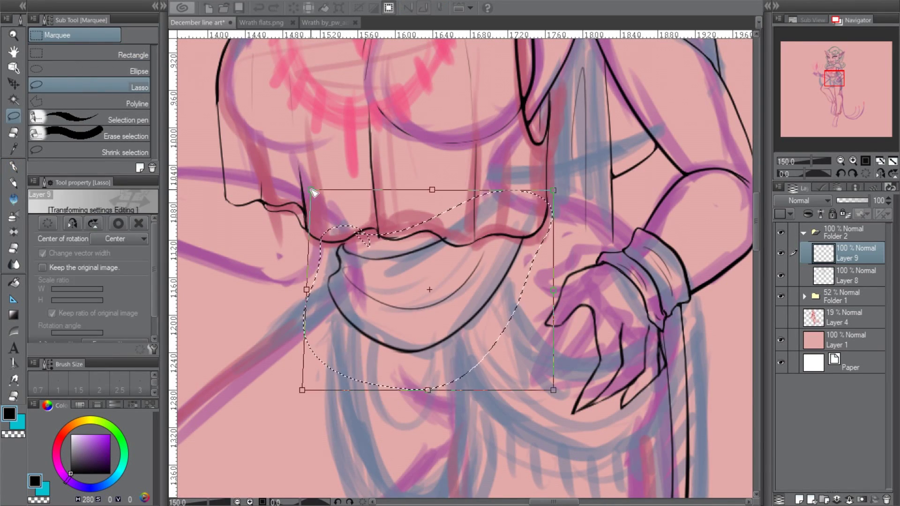
key(Return)
key(ctrl+d)
key(p)
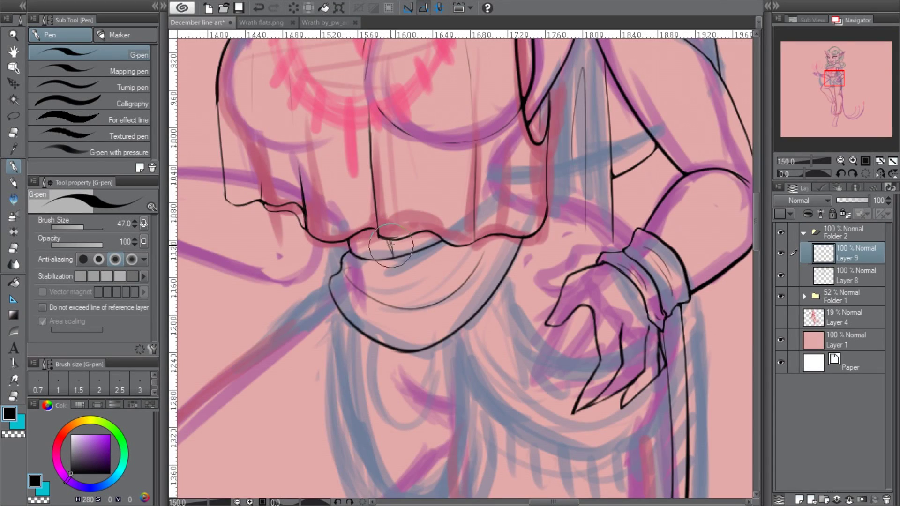
- Ink the curved hip line from the top's hem to the cuff and check the drawing with the canvas flipped
scroll(391, 246, down, 2)
key(h)
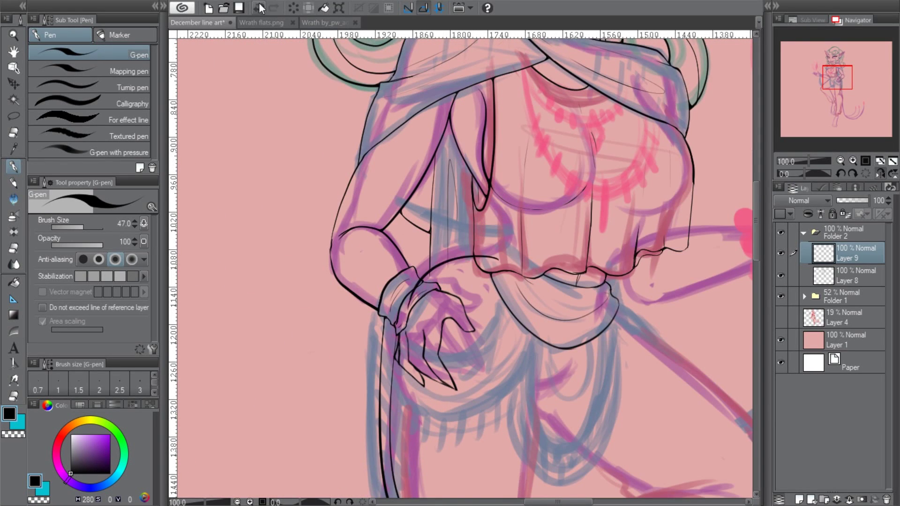
key(h)
key(alt+[)
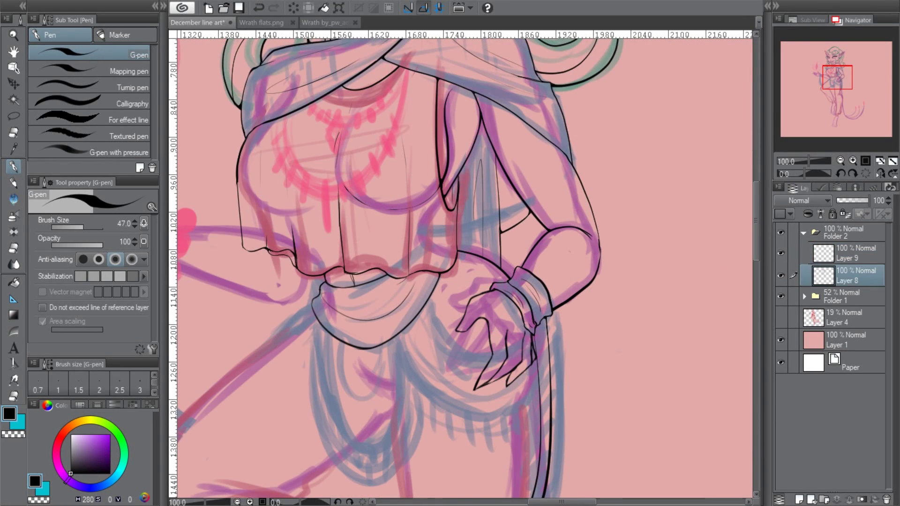
key(alt+])
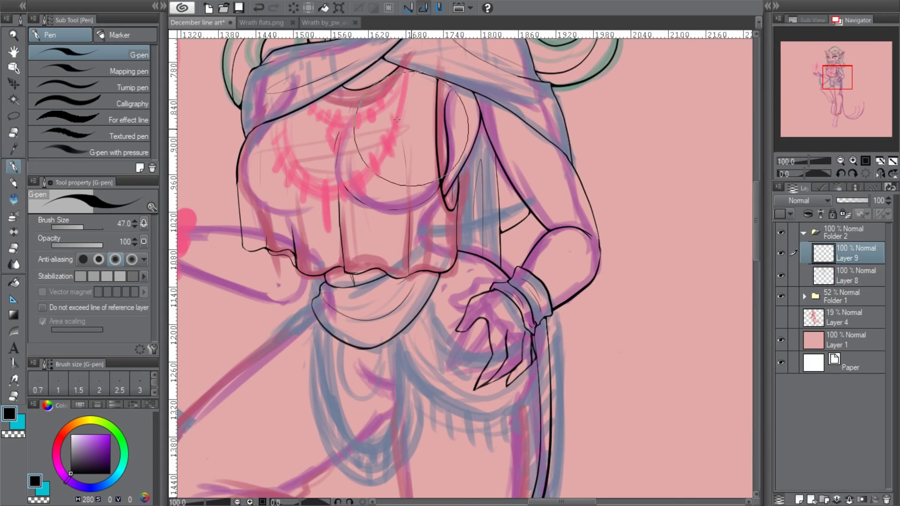
- Ink the U-shaped front drape hanging below the sash with its inner folds, consulting Wrath flats.png as reference
mouse_move(311, 307)
mouse_down()
mouse_move(323, 222)
mouse_move(419, 244)
mouse_up()
drag(354, 260, 382, 310)
click(270, 21)
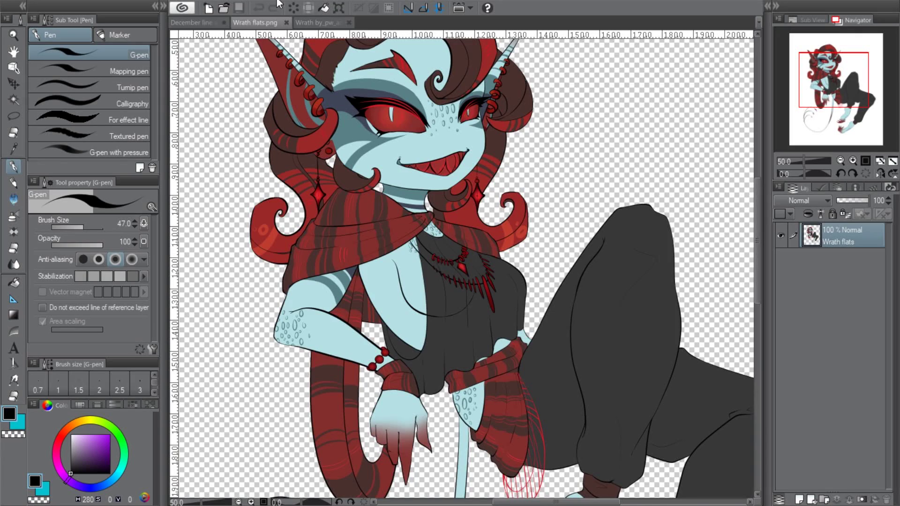
key(ctrl+shift+Tab)
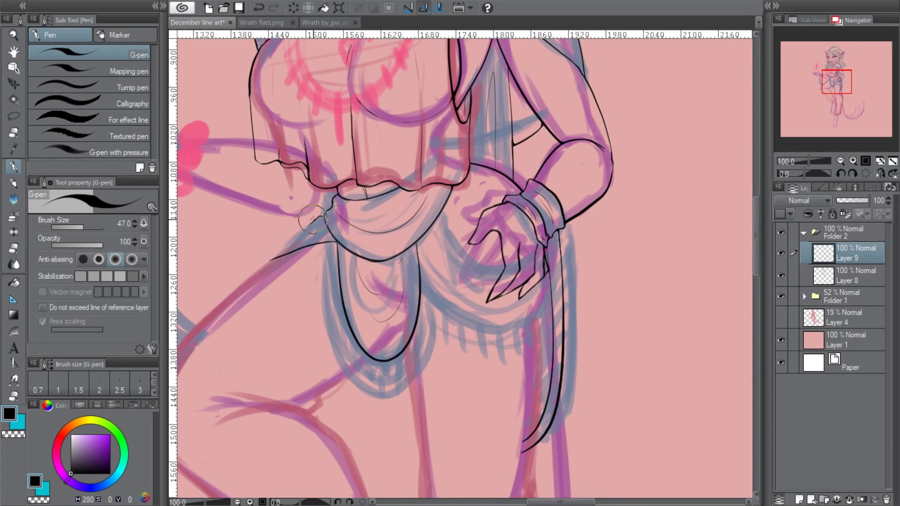
- Ink the pointed sash tail over the raised thigh and the side drape's upper curve behind the hand
mouse_move(300, 229)
mouse_down()
mouse_move(321, 215)
mouse_move(370, 280)
mouse_move(293, 325)
mouse_up()
key(h)
key(h)
key(ctrl+z)
drag(361, 270, 305, 311)
key(h)
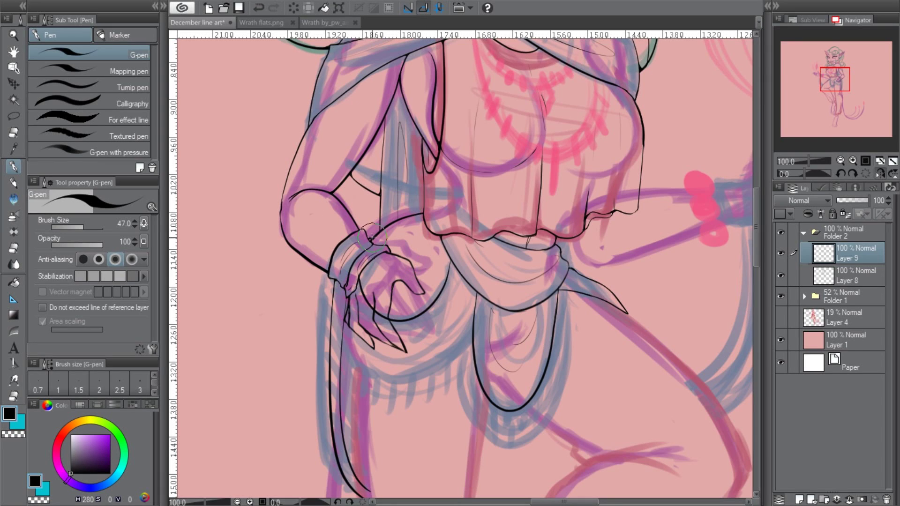
- Ink the side drape's wide lower edge and inner folds, and check the line art with Folder 1 hidden
mouse_move(334, 310)
mouse_down()
mouse_move(473, 338)
mouse_move(485, 305)
mouse_up()
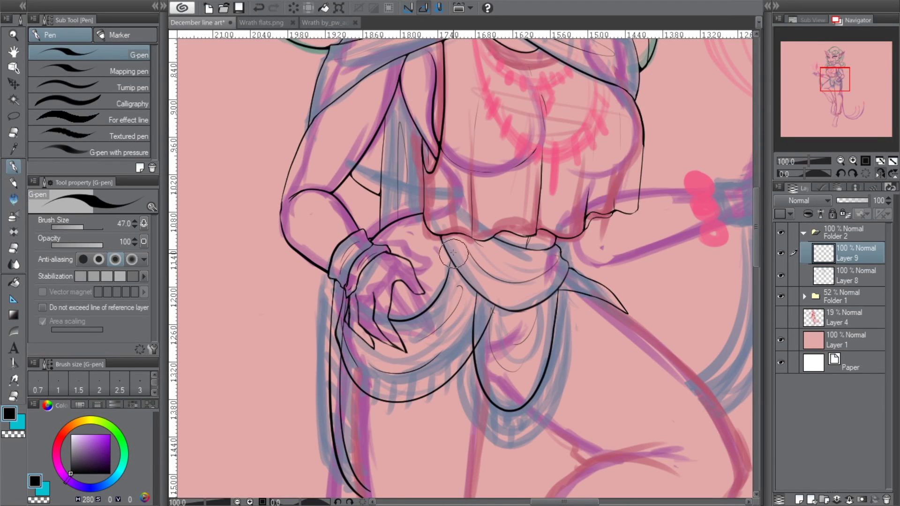
key(h)
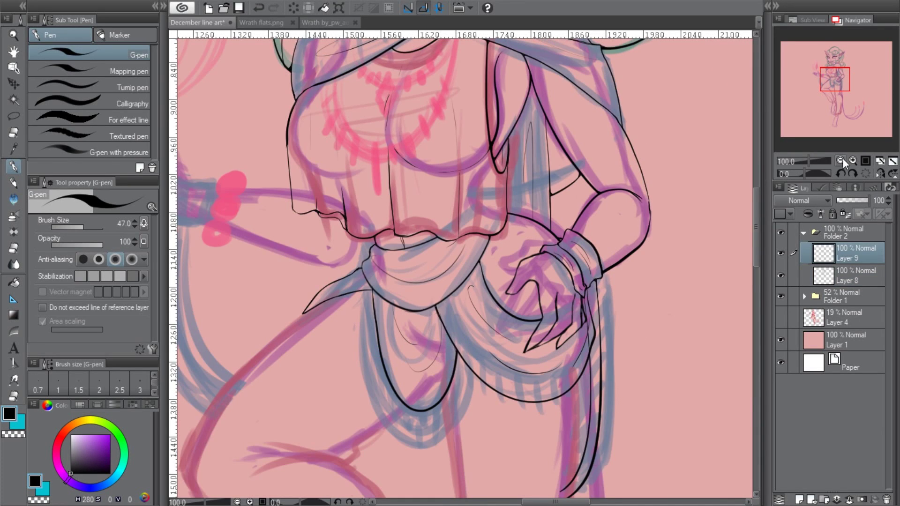
click(841, 160)
click(847, 271)
scroll(526, 217, up, 1)
click(780, 296)
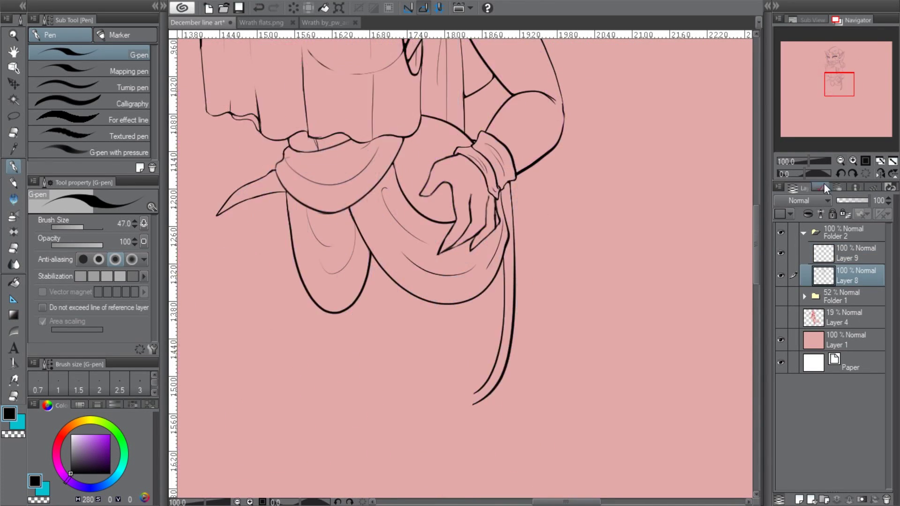
click(840, 160)
scroll(490, 252, up, 2)
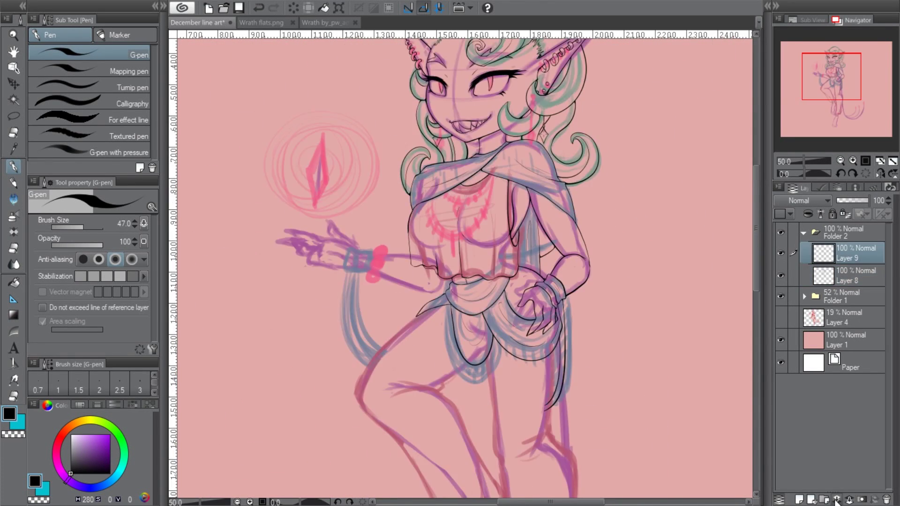
- Rotate the canvas and ink the outstretched forearm, the palm's outer edge and the first curled, pointed fingers
click(879, 173)
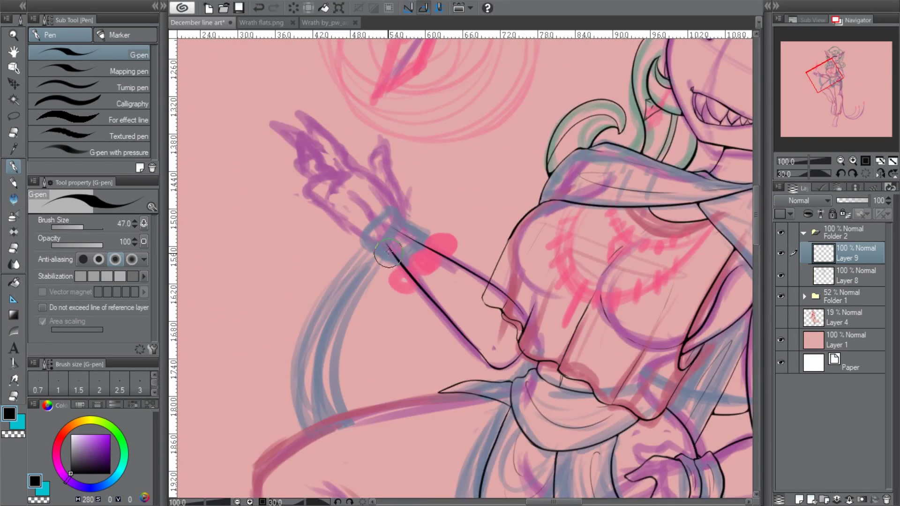
drag(403, 268, 306, 189)
drag(497, 370, 444, 192)
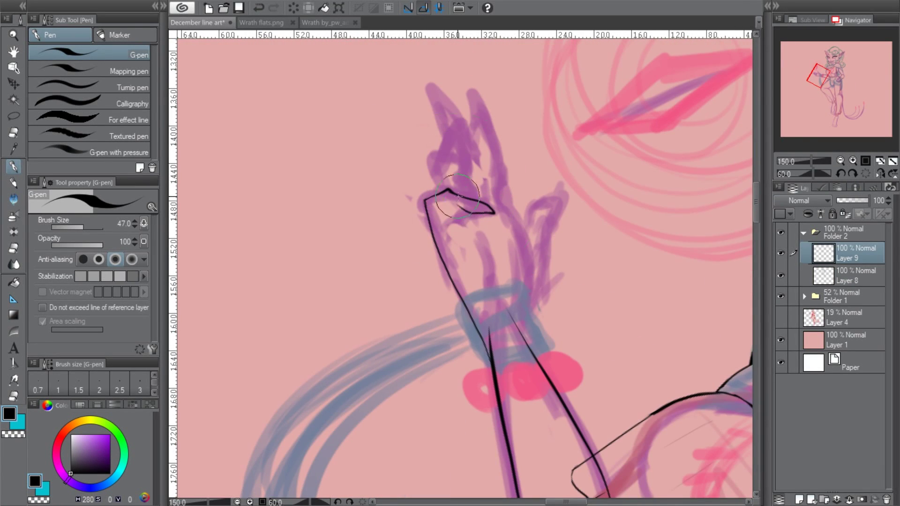
mouse_move(493, 213)
mouse_down()
mouse_move(422, 261)
mouse_move(463, 175)
mouse_move(509, 214)
mouse_up()
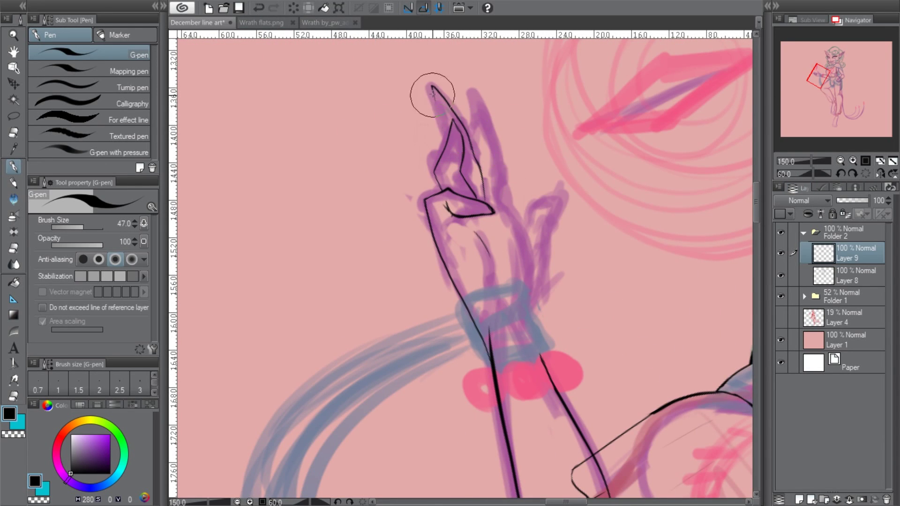
- Ink the remaining finger, thumb and wrist of the outstretched hand, and check the arm with Folder 1 hidden
key(ctrl+@)
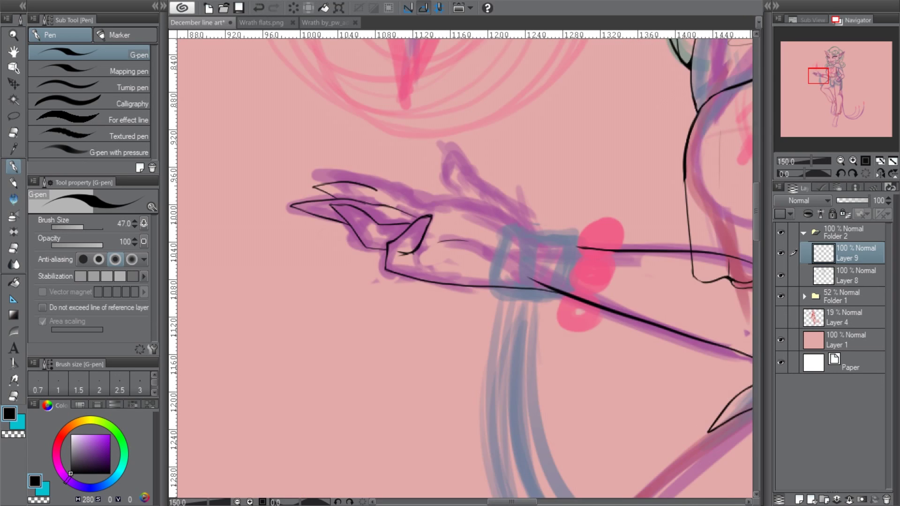
drag(442, 197, 524, 213)
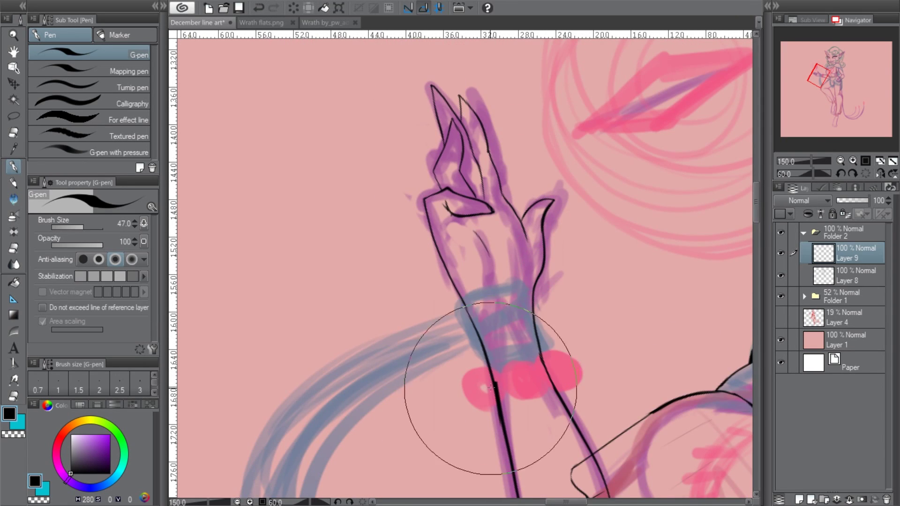
key(ctrl+@)
click(842, 159)
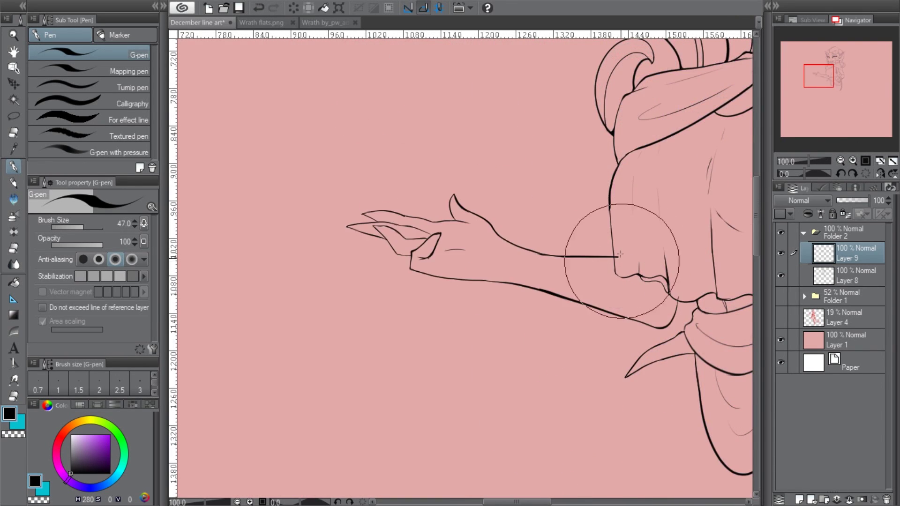
click(840, 160)
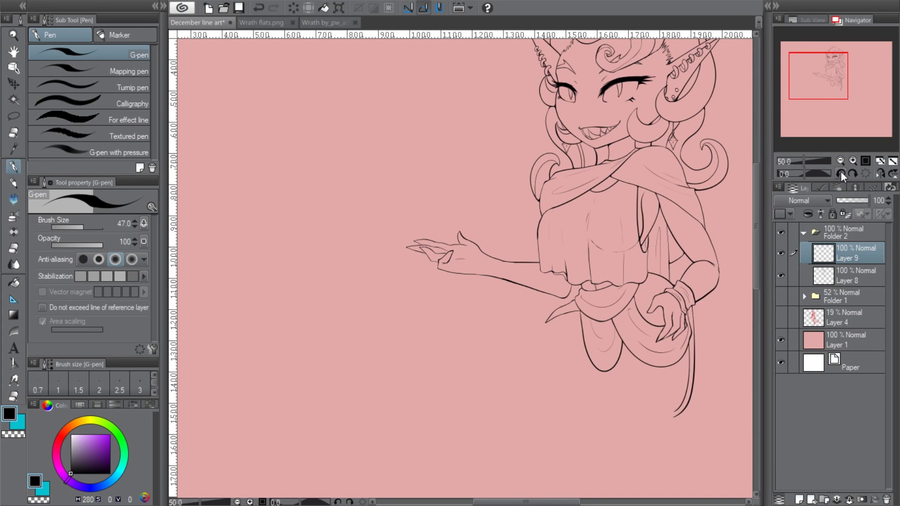
- On a new Layer 10, ink the two-band cuff around the outstretched wrist and the long curved cloth hanging from it
scroll(444, 238, up, 3)
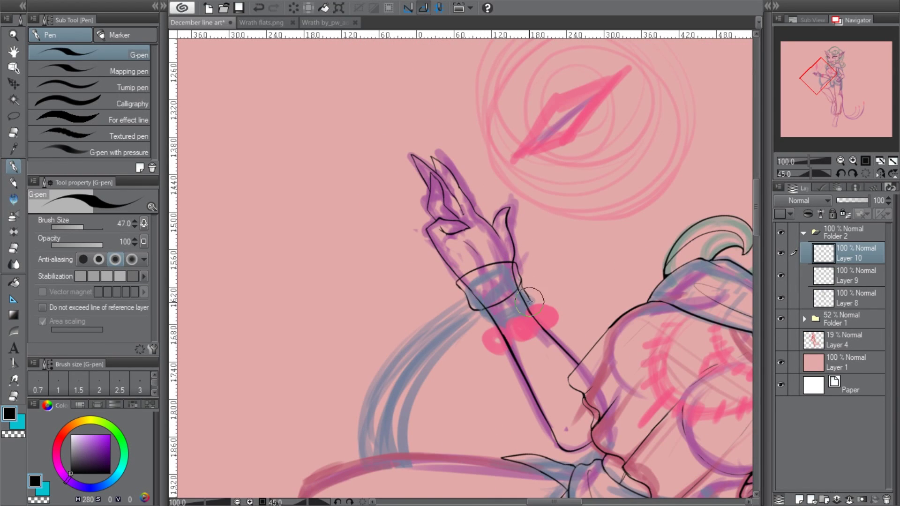
click(833, 275)
click(848, 253)
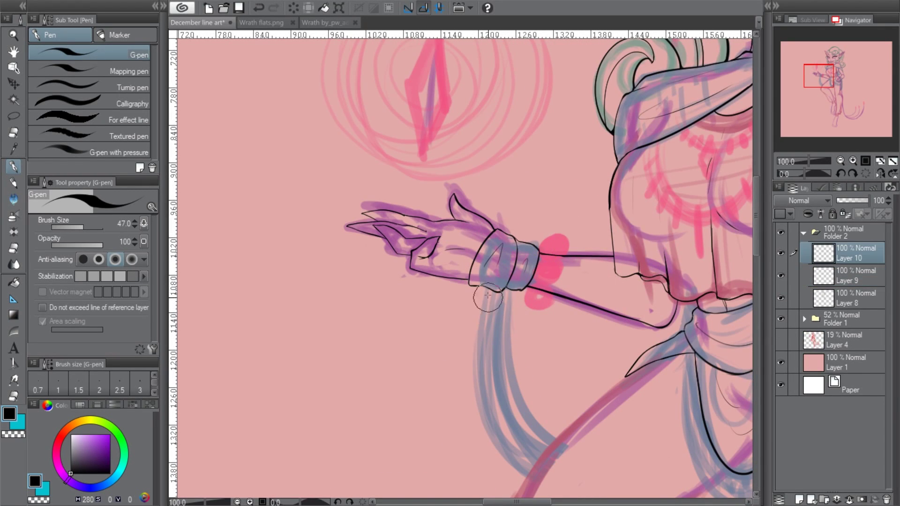
drag(327, 73, 302, 24)
key(ctrl+y)
key(ctrl+y)
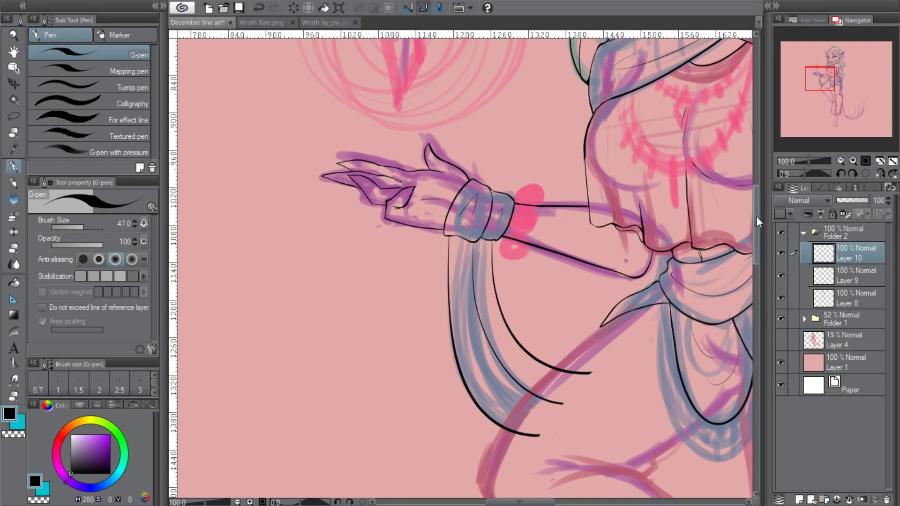
- Ink the outlines of three round bracelet beads beside the outstretched arm's cuff on Layer 10
key(ctrl+plus)
click(559, 164)
click(554, 194)
click(540, 226)
key(ctrl+z)
key(ctrl+y)
key(ctrl+z)
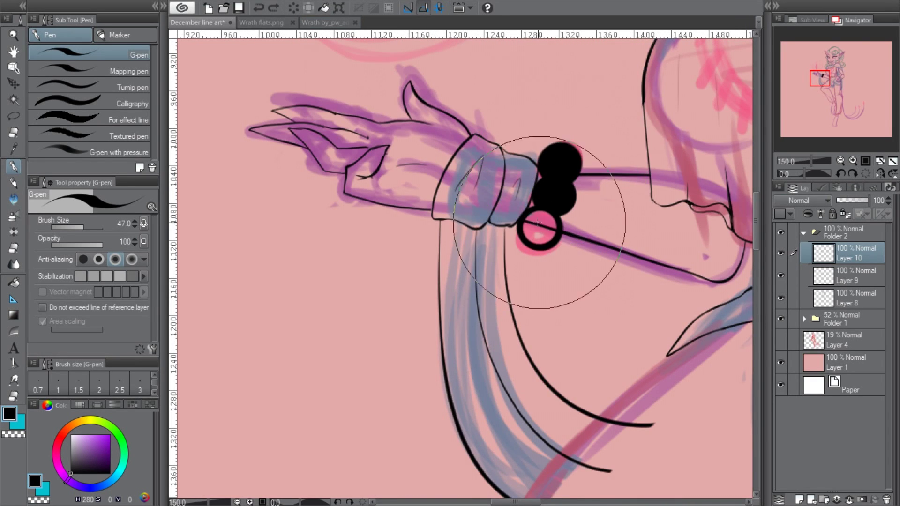
key(ctrl+z)
key(ctrl+z)
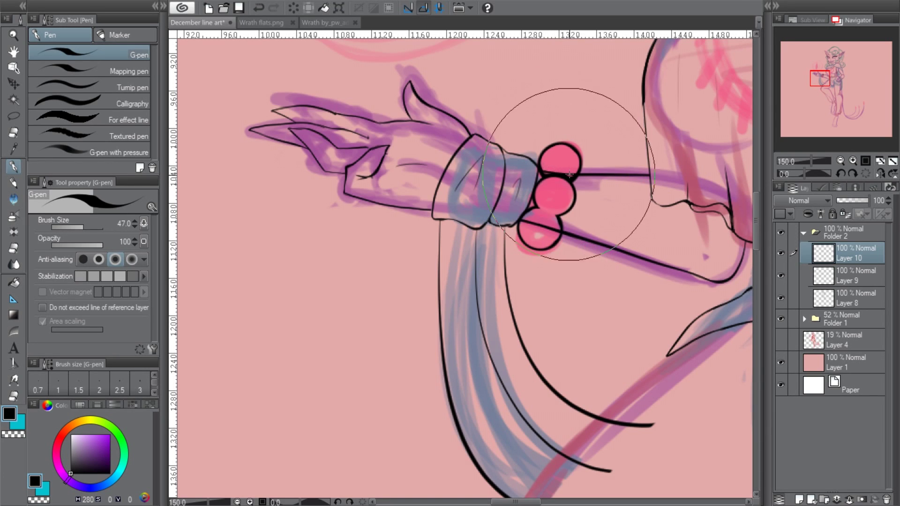
- Clear the arm lines running through the bracelet beads and merge Layer 10 into Layer 9
scroll(572, 201, down, 2)
scroll(493, 190, up, 2)
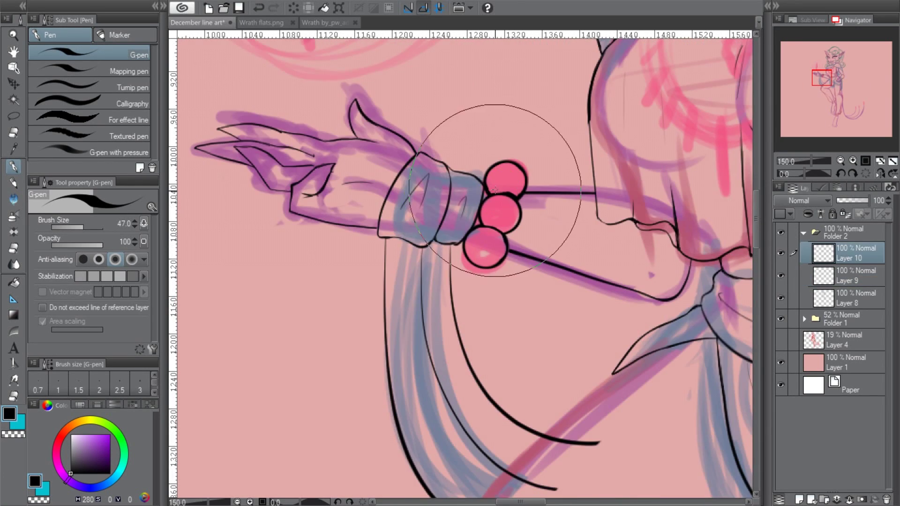
click(880, 162)
key(ctrl+z)
scroll(858, 91, up, 2)
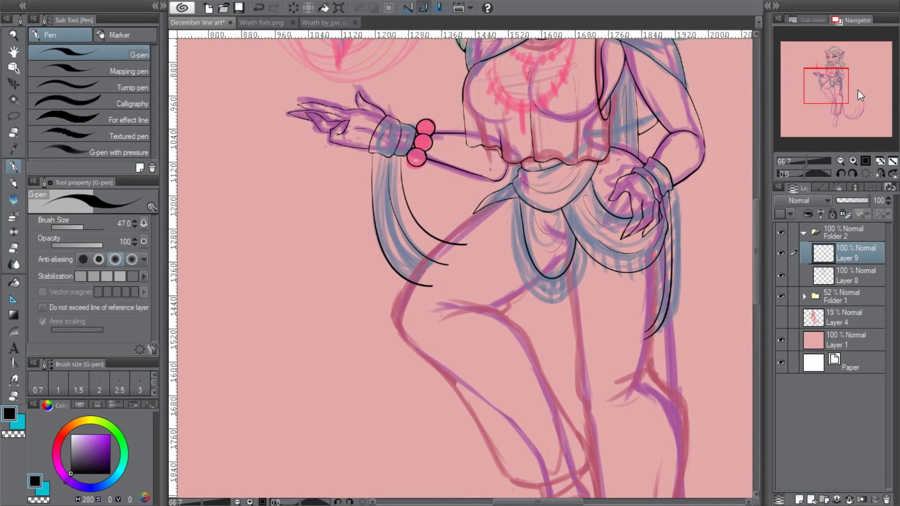
- Ink the raised leg's outer trouser contour from the thigh over the knee to the gathered hem, with light fold lines
scroll(821, 162, up, 1)
drag(404, 134, 293, 318)
key(ctrl+z)
drag(300, 146, 515, 424)
drag(335, 304, 377, 403)
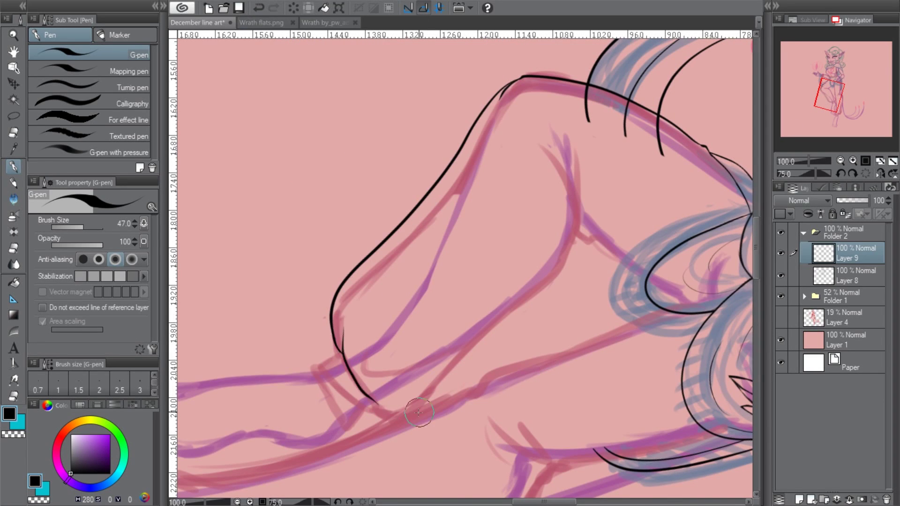
drag(513, 267, 475, 375)
key(ctrl+@)
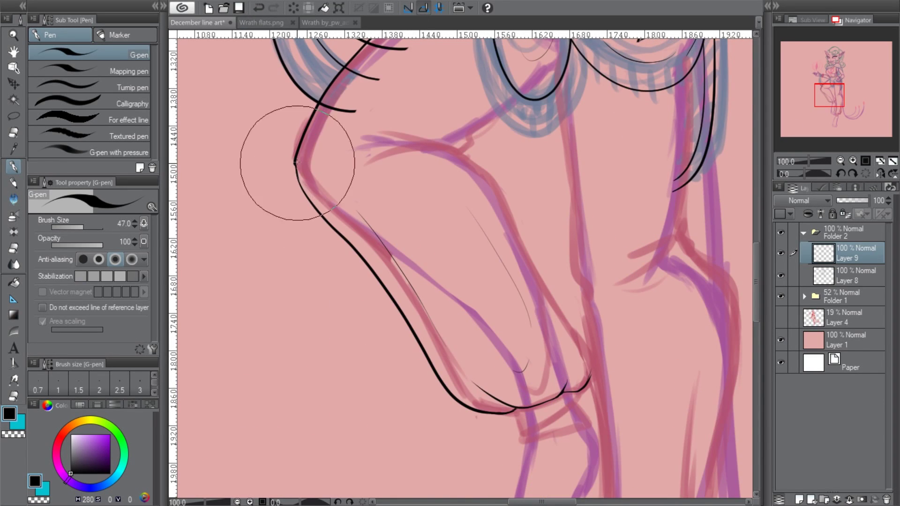
- Ink the raised leg's inner thigh and calf contour with the fold behind the knee, and check it with Folder 1 hidden
scroll(302, 186, up, 3)
click(879, 173)
scroll(468, 243, down, 3)
drag(373, 391, 529, 137)
click(879, 173)
scroll(582, 261, down, 5)
key(ctrl+minus)
key(ctrl+minus)
click(780, 296)
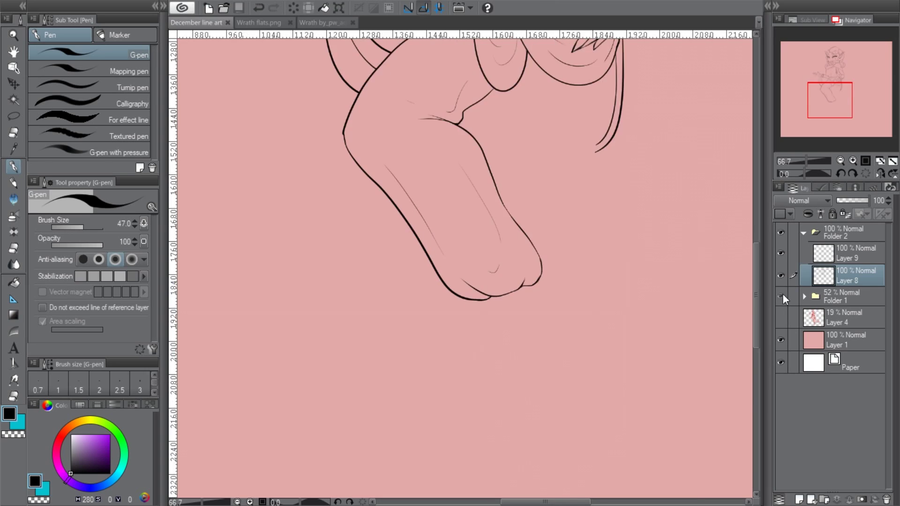
- With Folder 1 shown, ink the standing leg's lower trouser contours and gathered hem on Layer 9
click(780, 296)
click(848, 253)
key(ctrl+plus)
key(ctrl+plus)
drag(752, 266, 752, 304)
drag(463, 75, 459, 384)
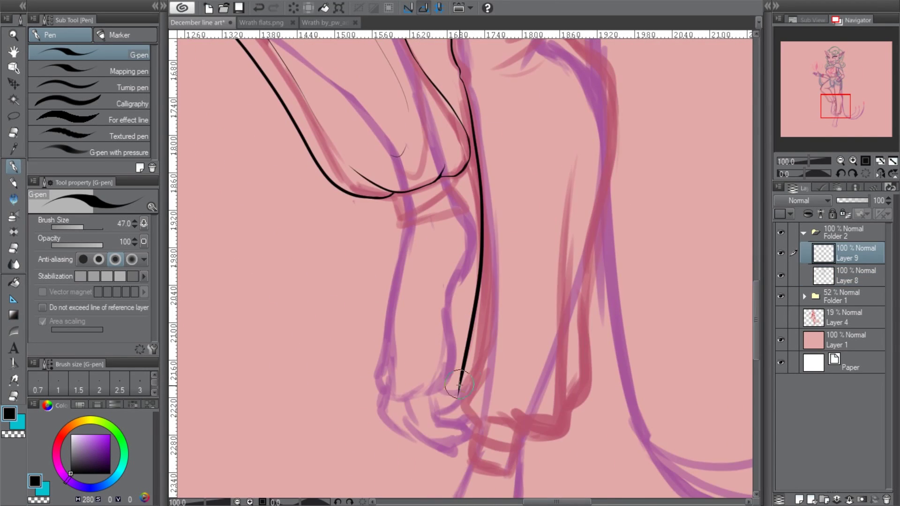
drag(452, 352, 367, 270)
drag(362, 183, 358, 371)
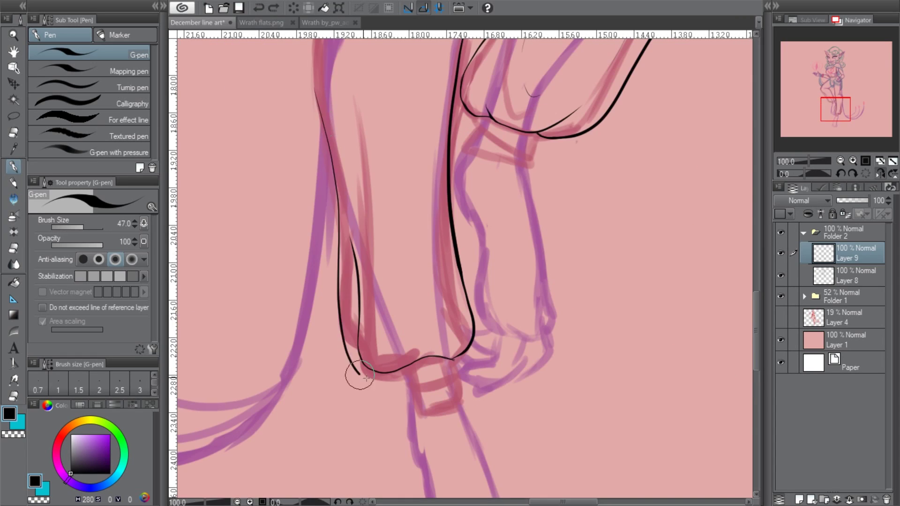
- Ink the standing leg's thigh and knee contours down to the outer calf on Layer 9
scroll(338, 294, up, 8)
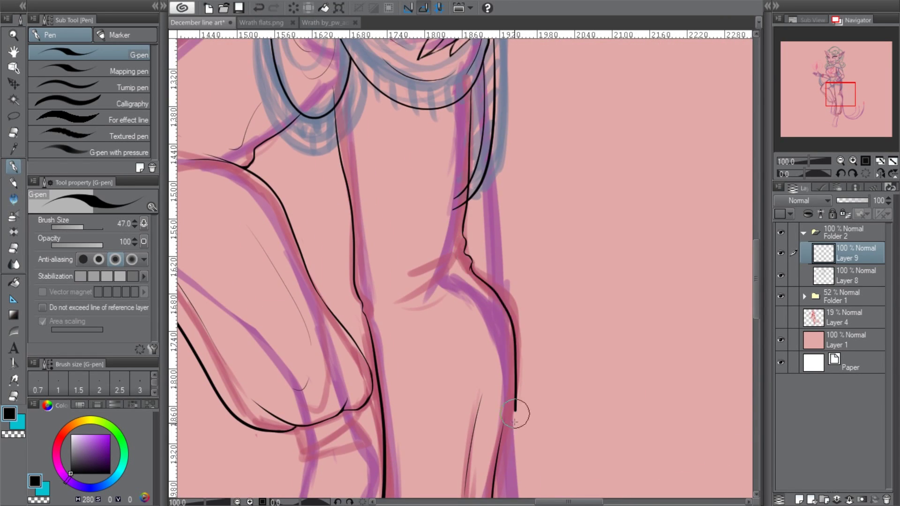
scroll(755, 313, down, 3)
scroll(382, 153, up, 5)
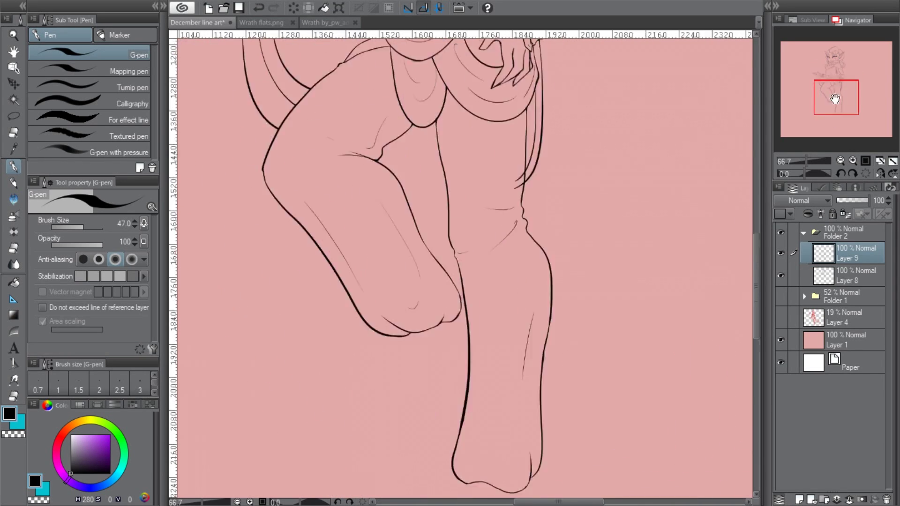
- Add thin crease lines to both thighs and clean up where the standing leg meets the hanging drape, with Folder 1 hidden
key(ctrl+minus)
key(ctrl+plus)
key(ctrl+plus)
key(ctrl+plus)
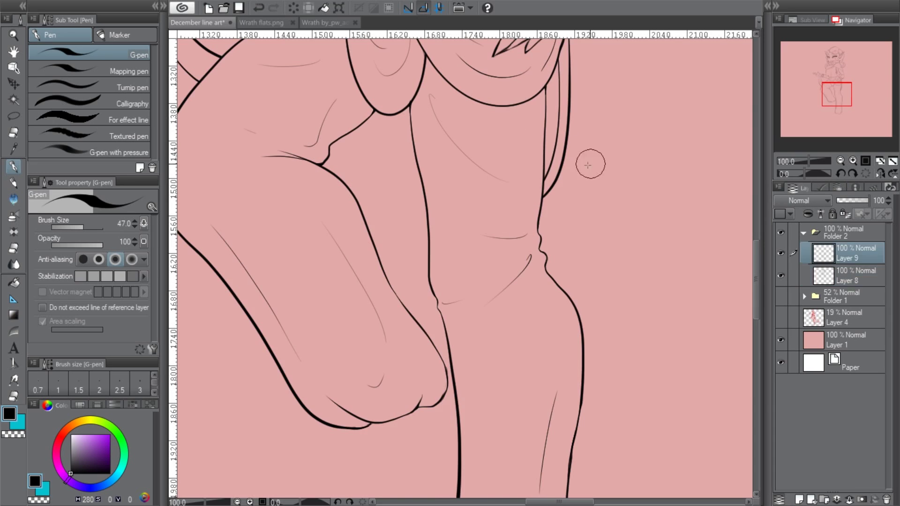
key(ctrl+minus)
key(ctrl+minus)
key(ctrl+minus)
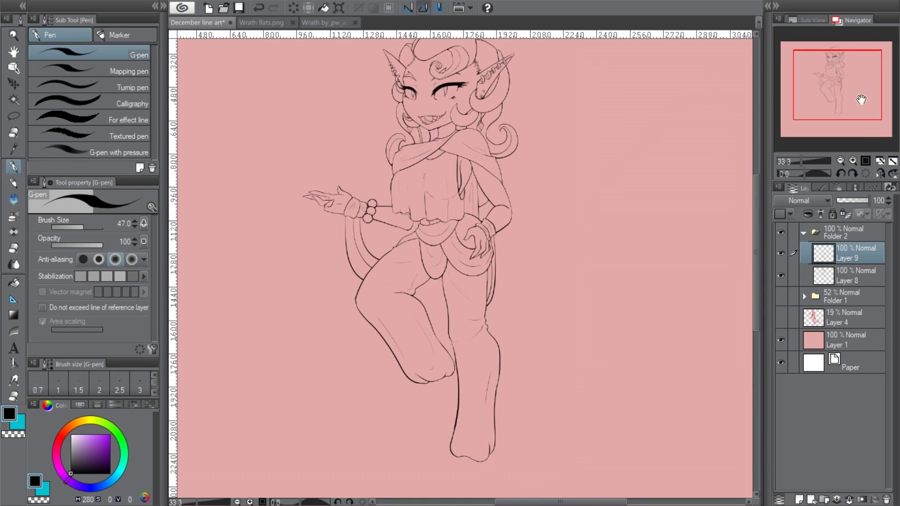
- With Folder 1 shown, ink both sides of the standing ankle and foot, including the outermost toes
click(780, 295)
click(259, 7)
key(ctrl+plus)
click(853, 160)
click(853, 161)
scroll(468, 281, down, 2)
drag(507, 183, 454, 443)
key(asciicircum)
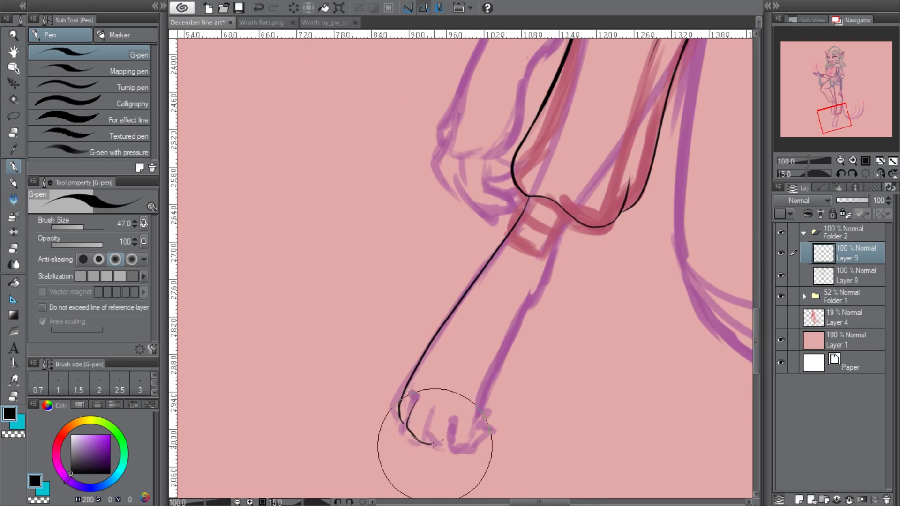
key(minus)
drag(539, 138, 529, 223)
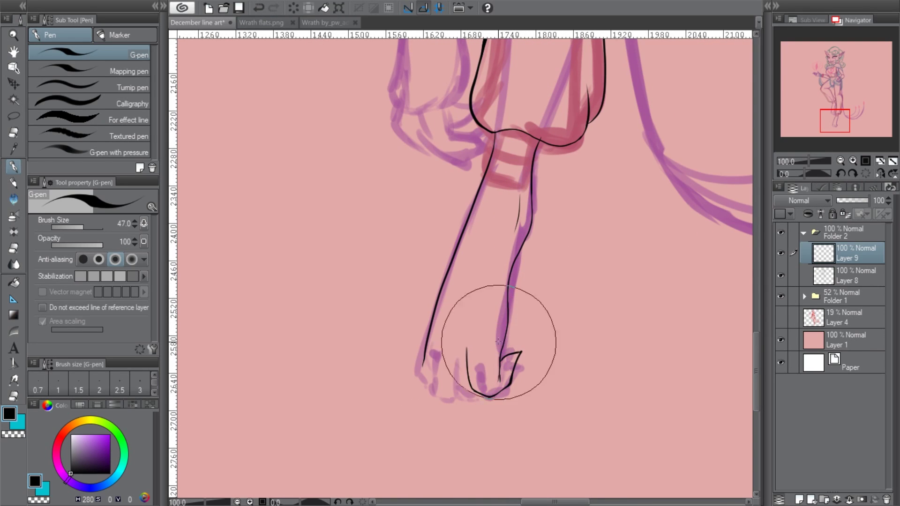
- Ink the remaining toes of the standing foot and check the foot with Folder 1 hidden
key(asciicircum)
key(asciicircum)
key(asciicircum)
key(asciicircum)
key(minus)
key(minus)
key(minus)
key(minus)
drag(529, 225, 504, 346)
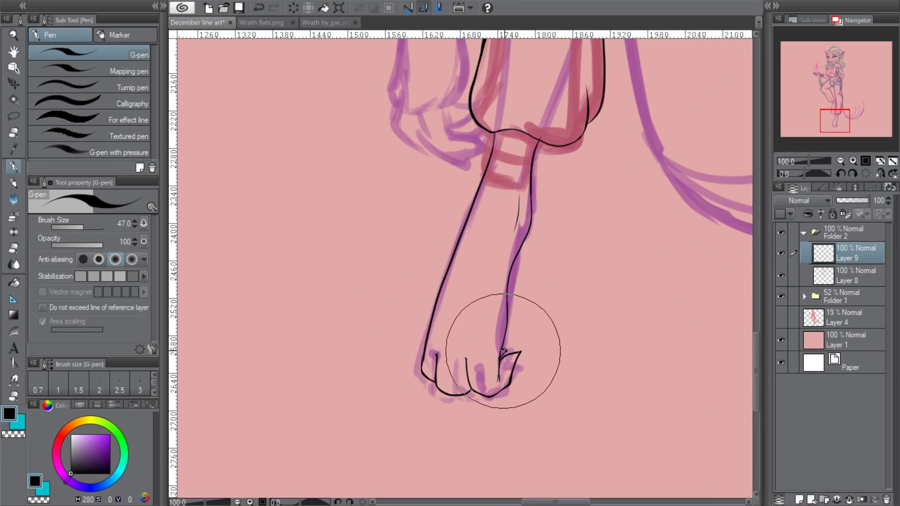
scroll(519, 177, up, 2)
scroll(519, 177, down, 4)
click(780, 297)
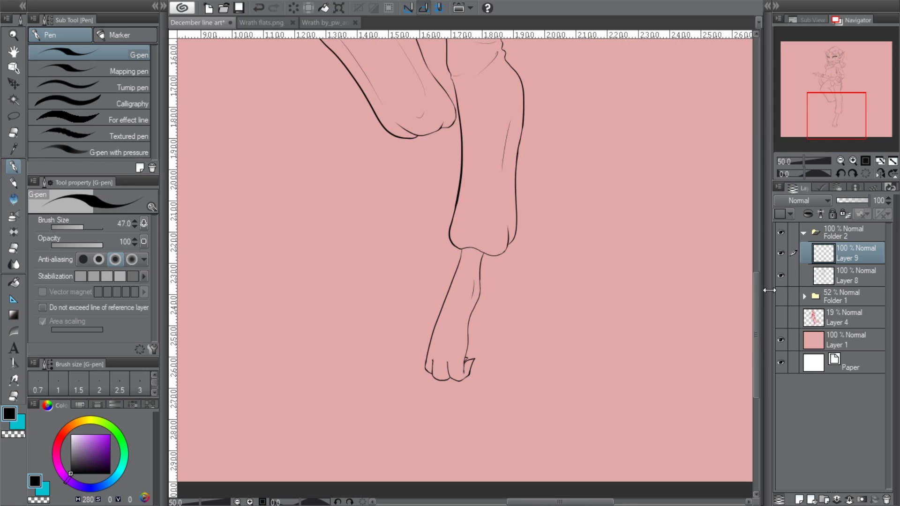
- With Folder 1 shown, ink the outer contour and front toes of the raised leg's hanging foot
click(780, 296)
scroll(444, 182, up, 2)
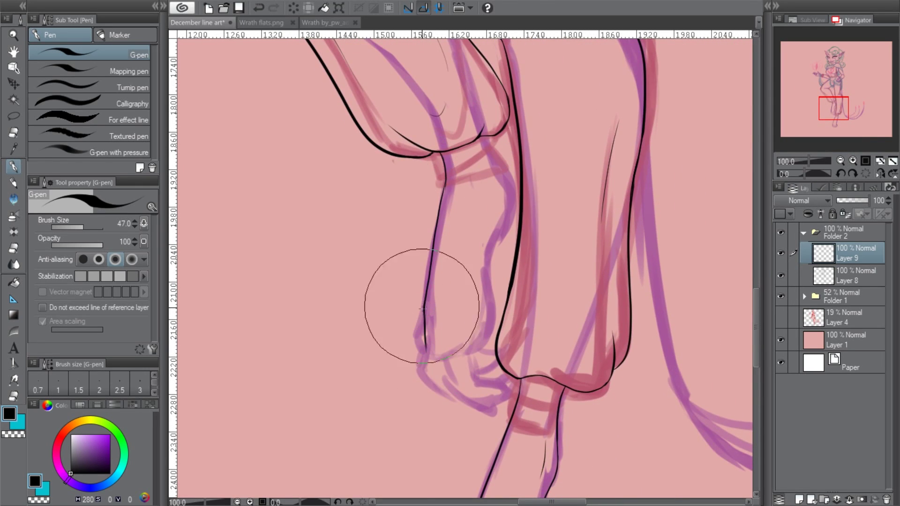
key(asciicircum)
key(asciicircum)
key(asciicircum)
key(asciicircum)
key(asciicircum)
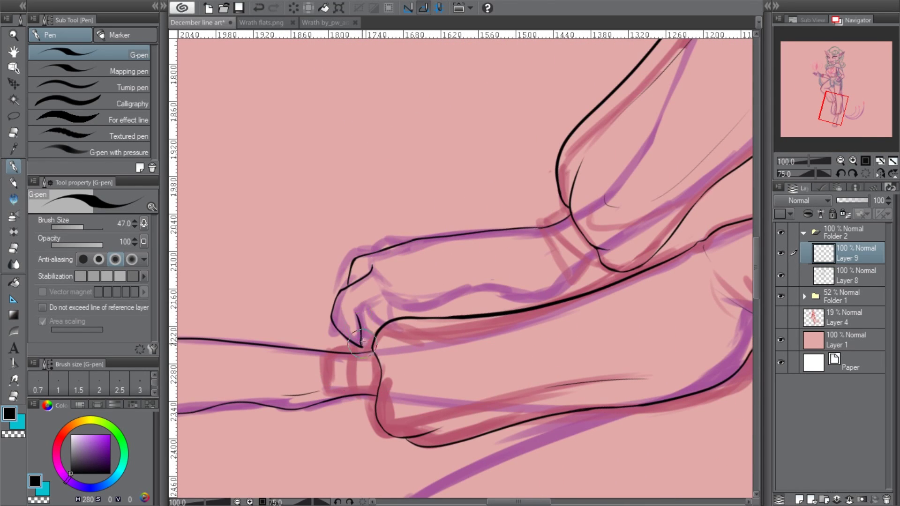
click(865, 173)
- Ink the inner contour and small toes of the hanging foot and refine its heel line
drag(479, 361, 513, 205)
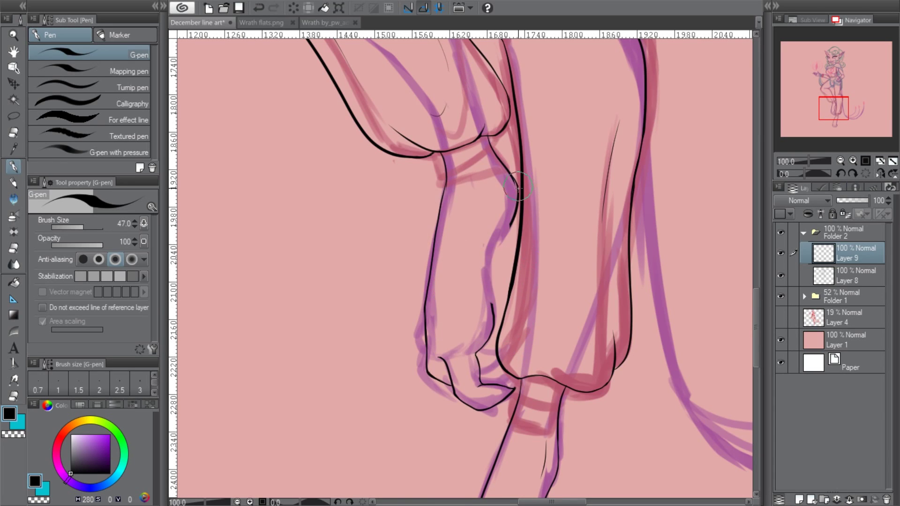
click(879, 174)
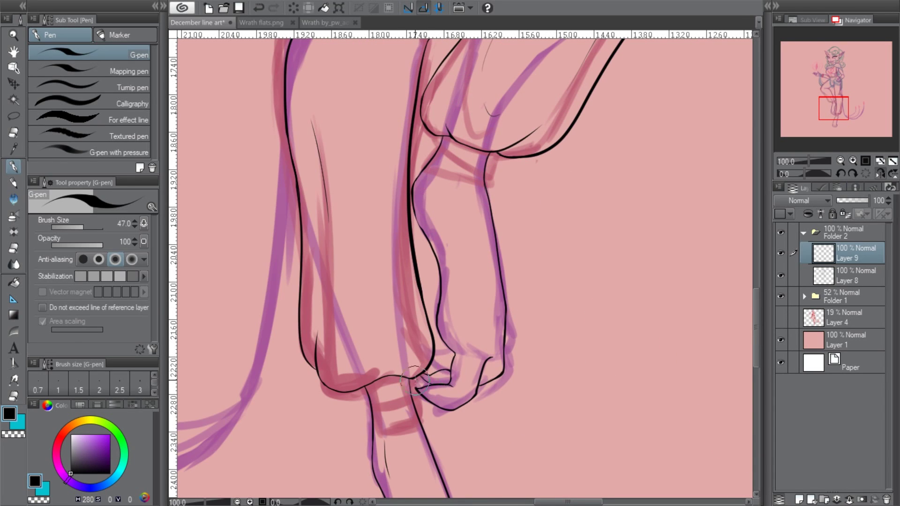
key(asciicircum)
key(asciicircum)
key(asciicircum)
key(asciicircum)
key(asciicircum)
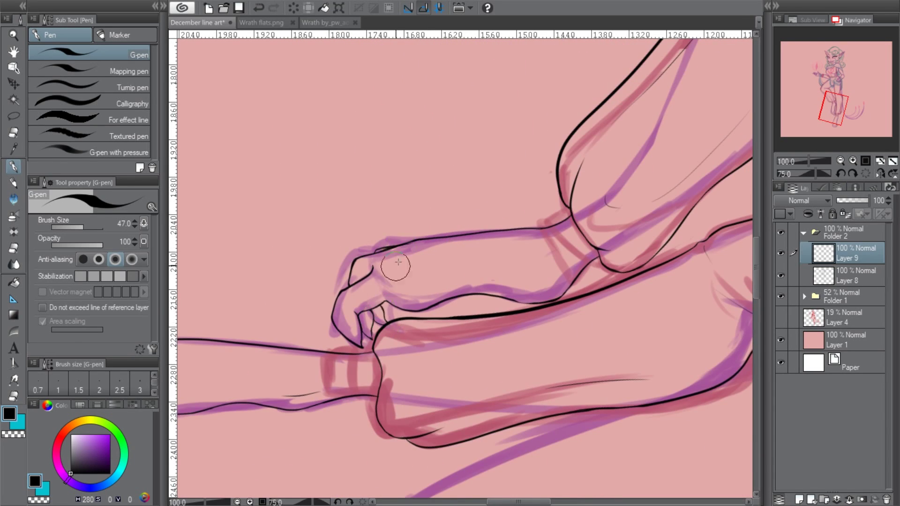
key(ctrl+@)
key(ctrl+plus)
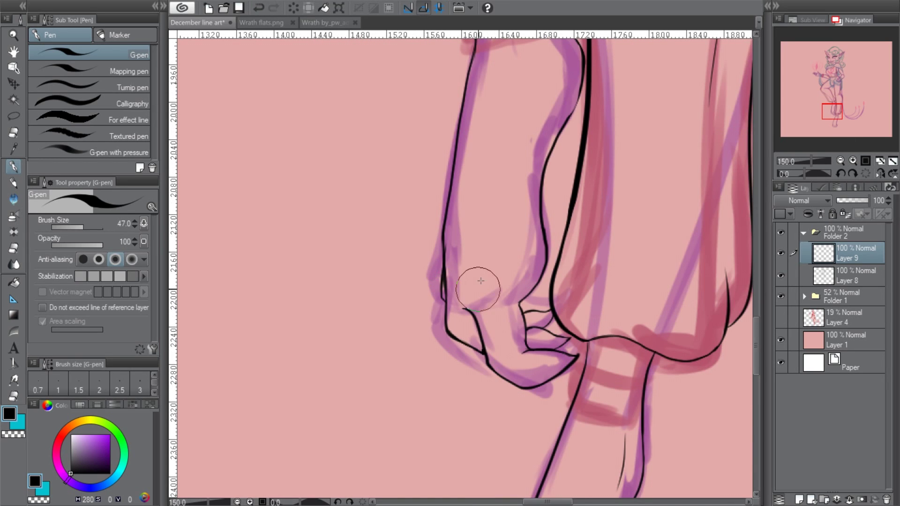
key(ctrl+minus)
key(ctrl+minus)
key(ctrl+minus)
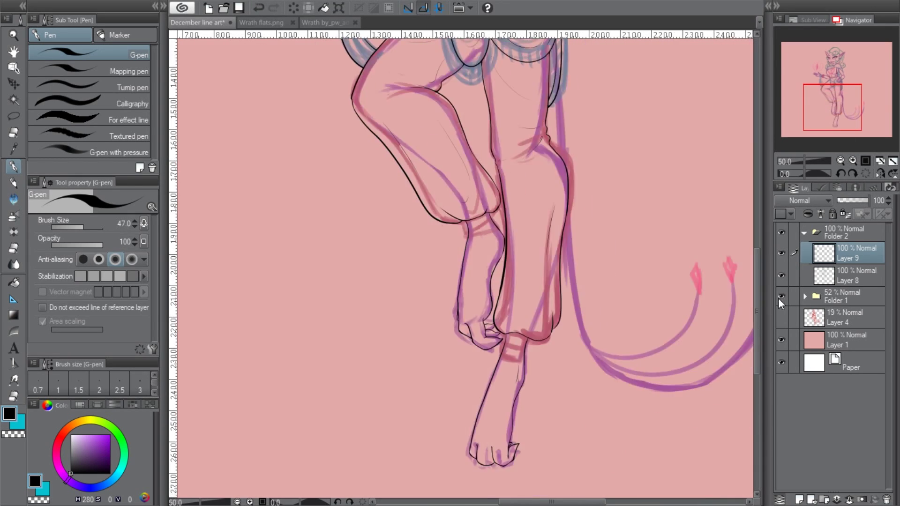
- On a new Layer 10, ink the two-band cuff with small creases around the raised leg's ankle
key(ctrl+plus)
key(ctrl+plus)
key(ctrl+shift+n)
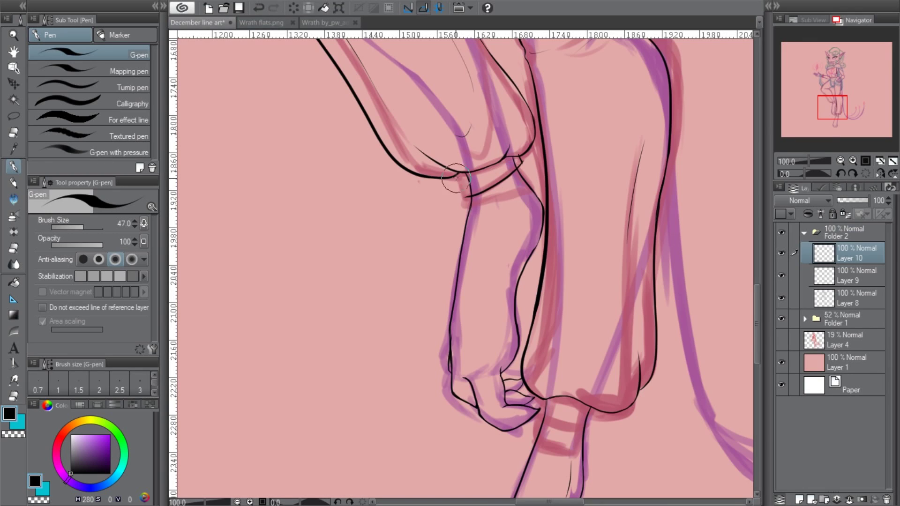
key(h)
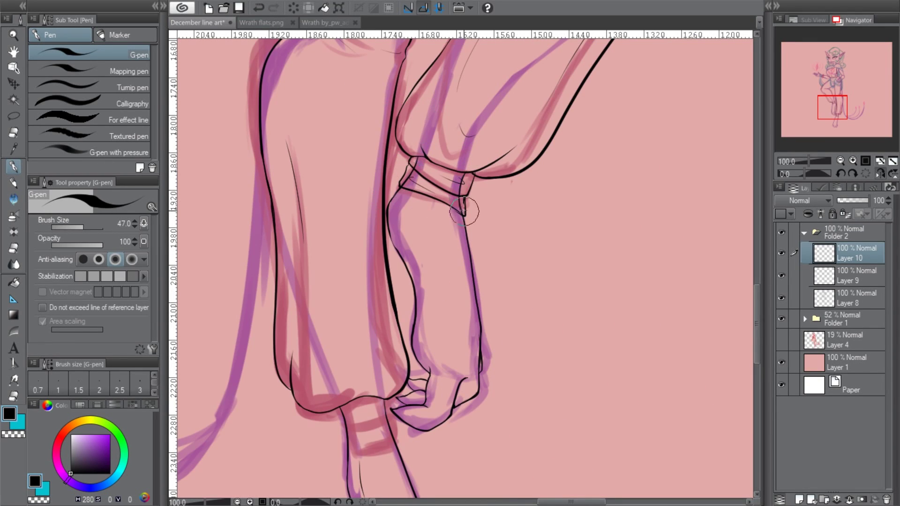
key(h)
- Clear the foot lines inside the raised ankle's cuff on Layer 9 and refine the cuff on Layer 10
click(839, 276)
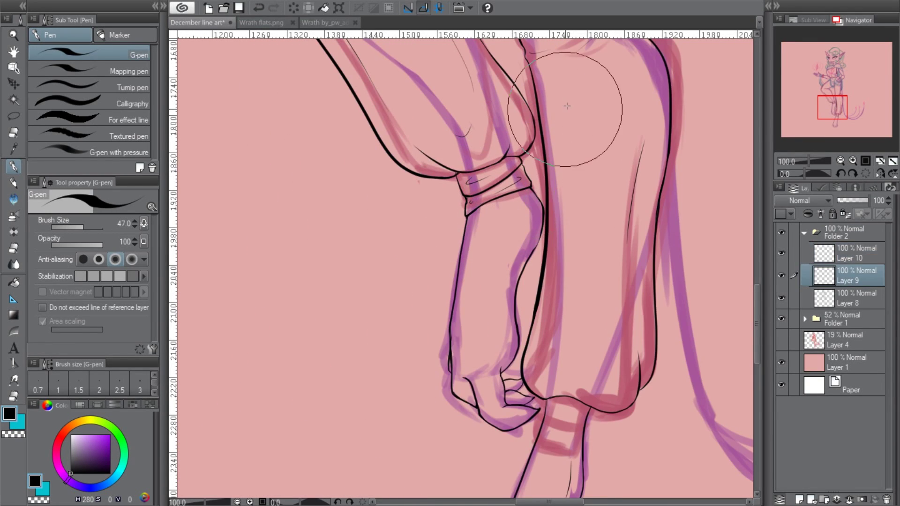
drag(835, 108, 839, 107)
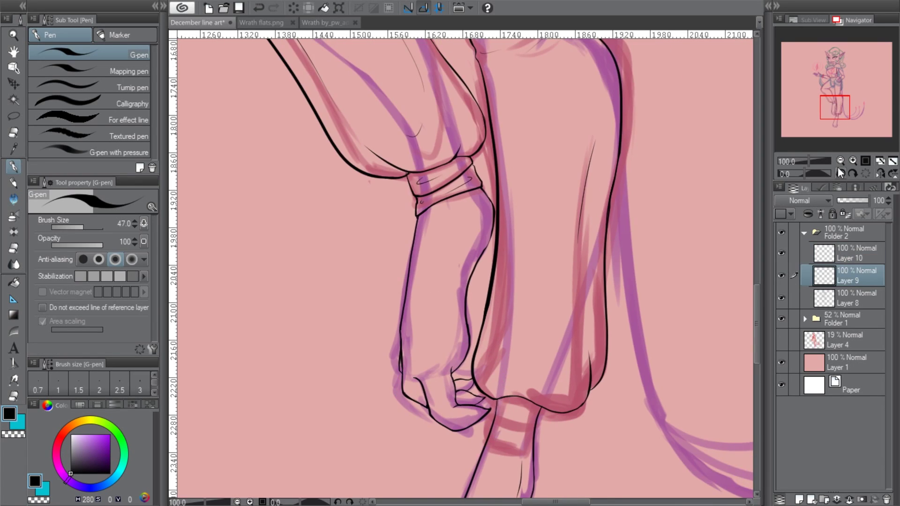
click(780, 319)
key(h)
key(ctrl+plus)
key(alt+bracketright)
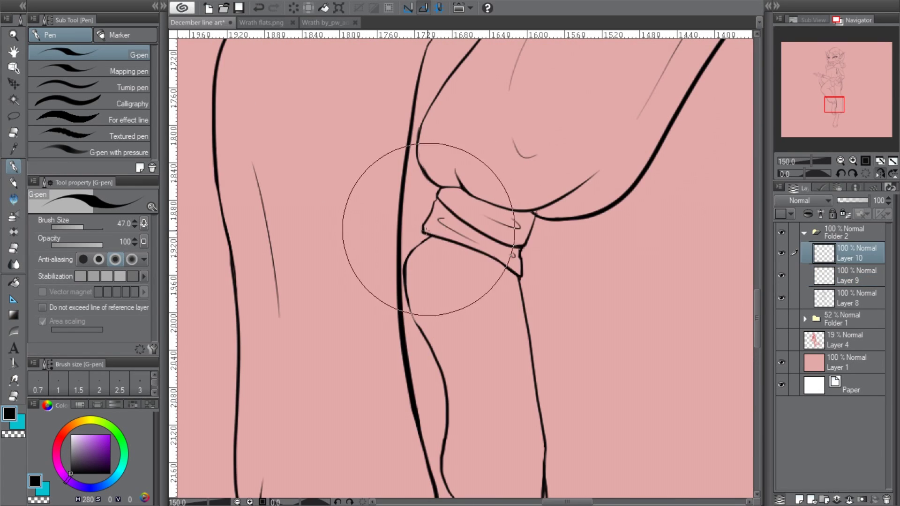
click(884, 174)
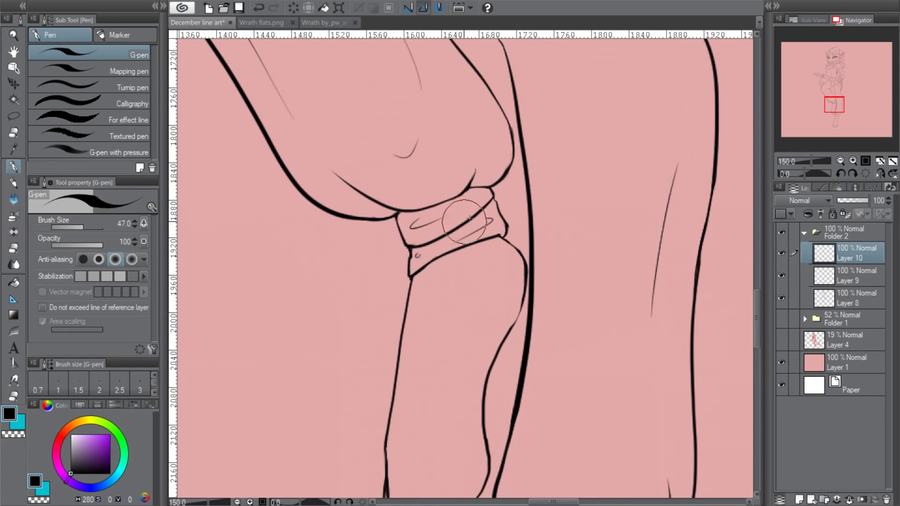
- With Folder 1 shown, ink the two-band cuff with creases around the standing ankle on Layer 10
drag(834, 104, 835, 115)
click(781, 319)
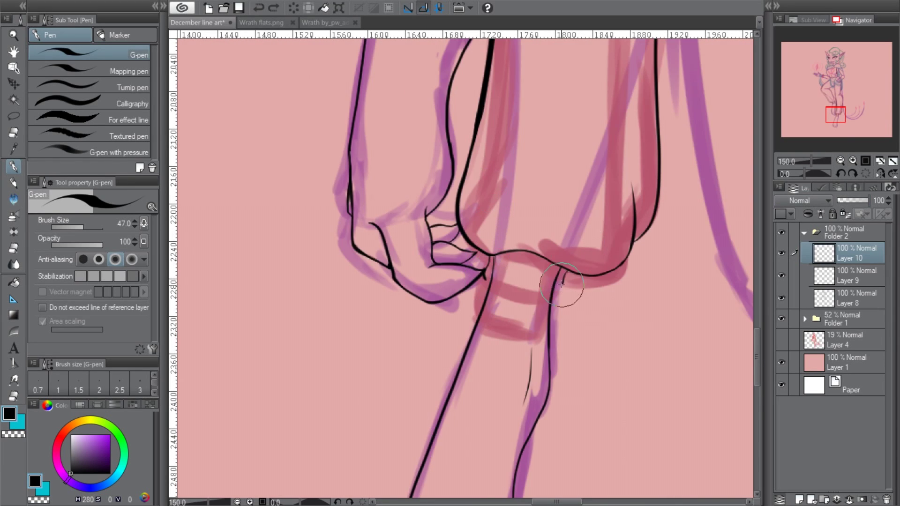
click(328, 13)
click(866, 174)
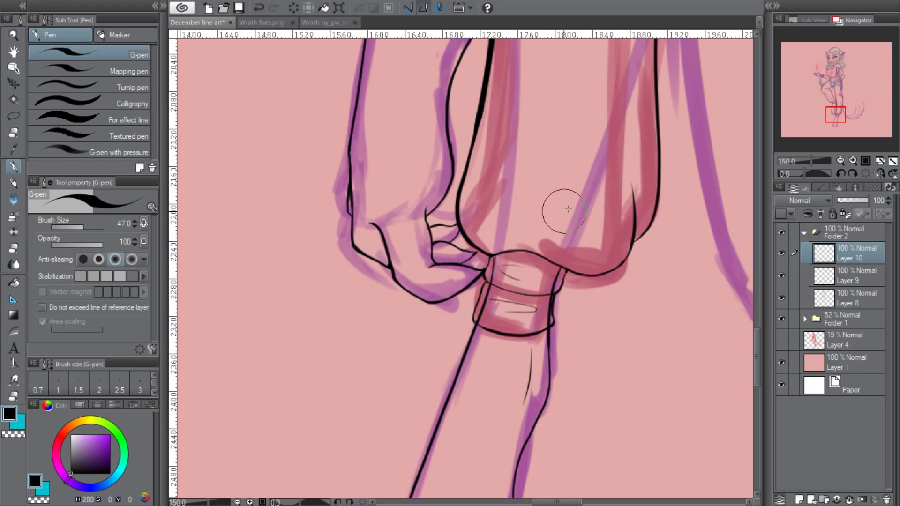
- Clear the leg lines crossing the standing ankle's cuff on Layer 9 and refine the cuff's upper edge on Layer 10
click(849, 276)
key(ctrl+plus)
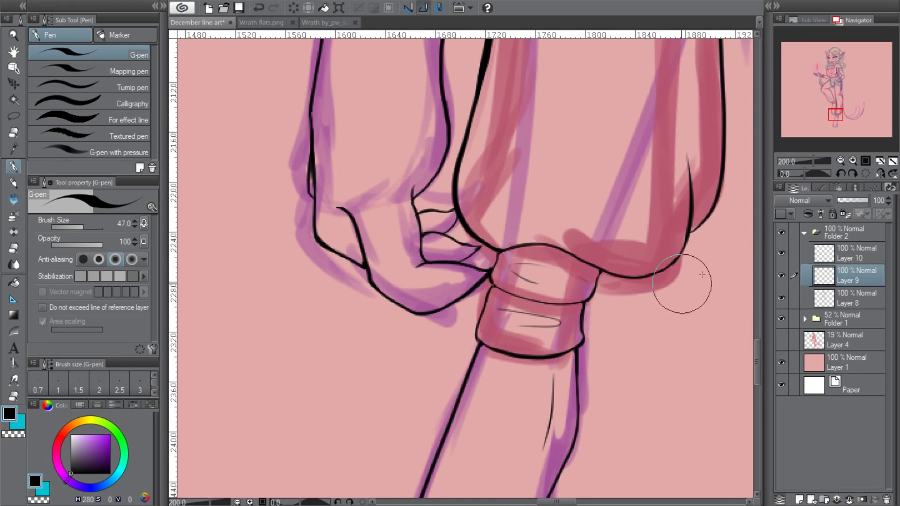
key(alt+bracketright)
key(h)
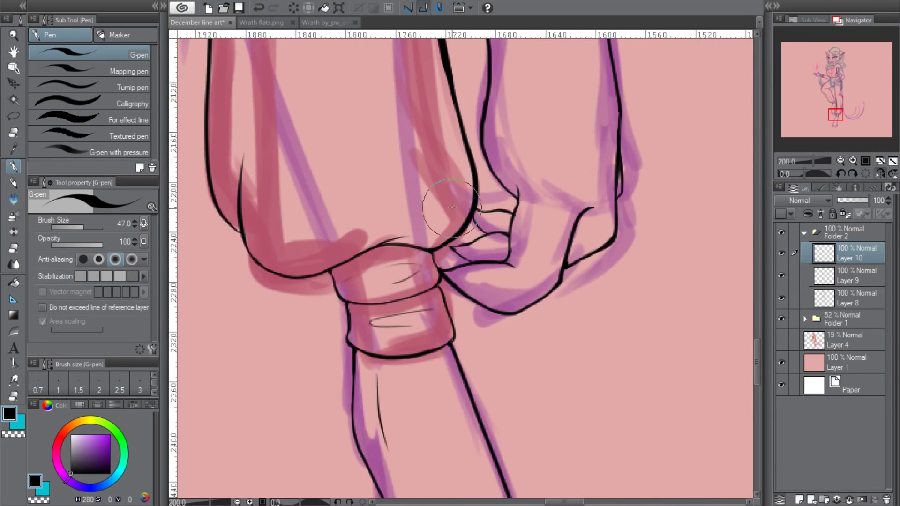
- Hide Folder 1 and examine the inked legs, ankle cuffs and whole figure without the sketch
key(ctrl+minus)
key(ctrl+minus)
key(ctrl+minus)
click(865, 173)
click(781, 319)
click(859, 305)
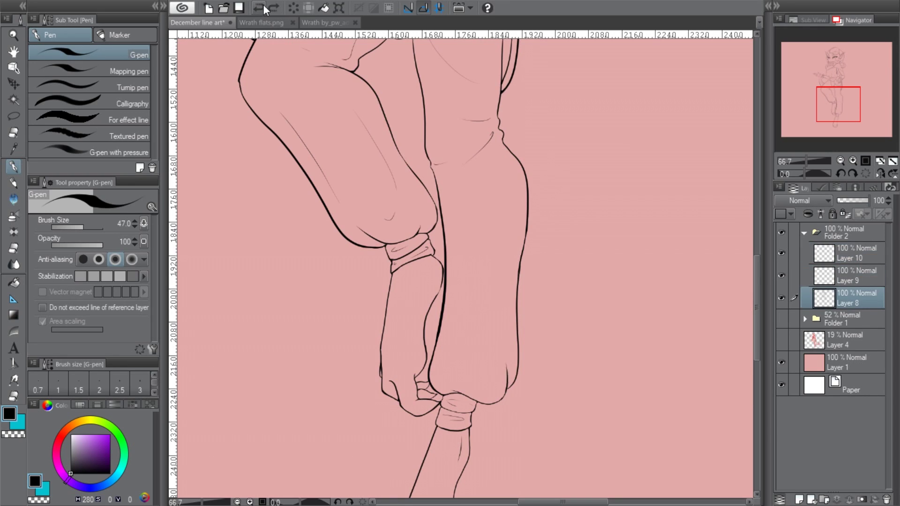
scroll(515, 196, down, 3)
key(ctrl+minus)
key(ctrl+minus)
key(ctrl+minus)
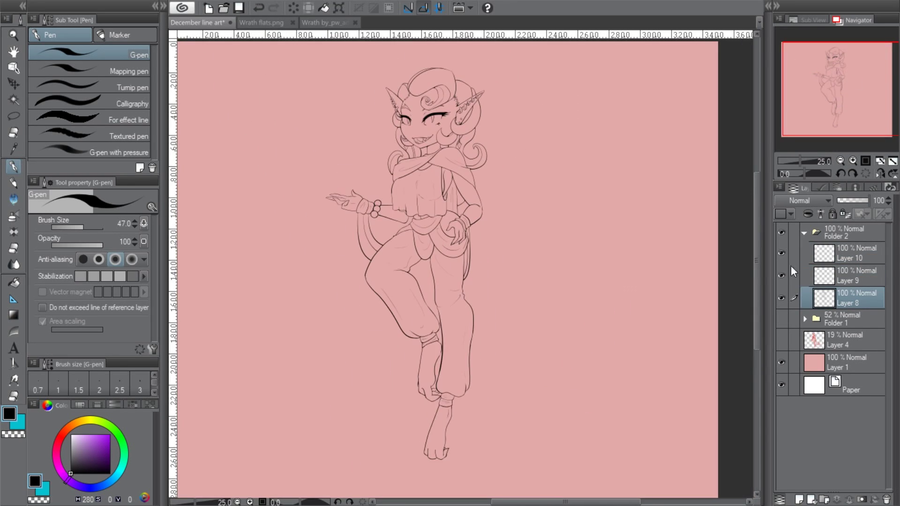
- Combine the finished line art on Layer 8, with an empty Layer 9 above it, and show Folder 1
click(844, 253)
click(886, 499)
click(781, 296)
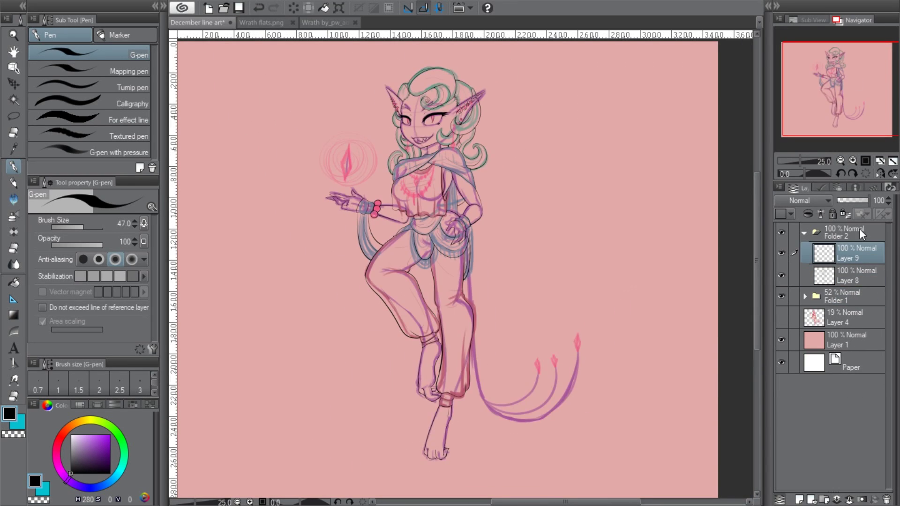
- With Layer 8 hidden, ink the tail on Layer 9 as one long curve ending in three branches, plus its upper part towards the hip
click(852, 161)
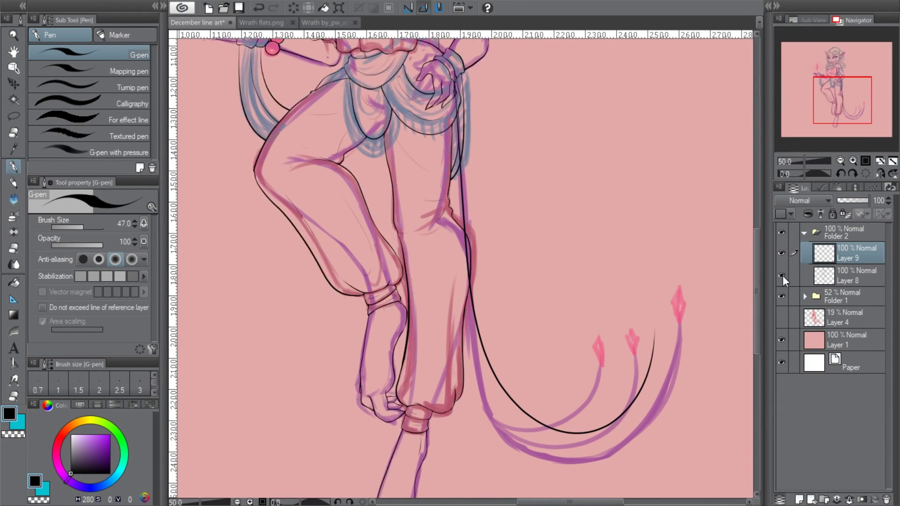
click(781, 275)
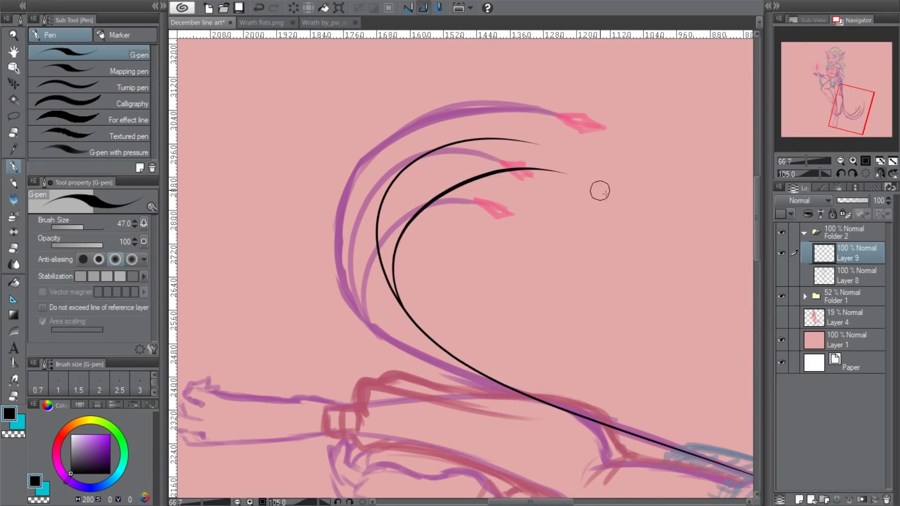
click(259, 9)
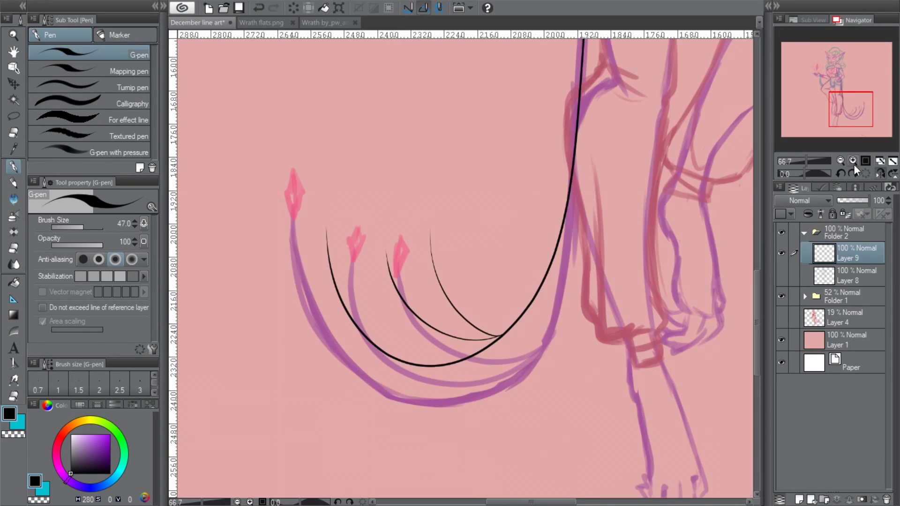
drag(852, 123, 852, 94)
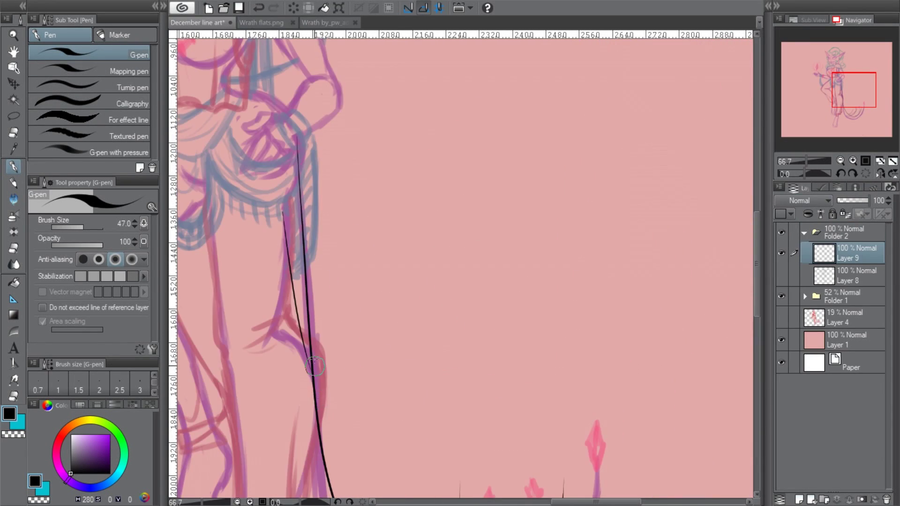
- With Layer 8 shown and the sketch hidden, clear the tail lines on Layer 9 that cross the hand and hip drape
scroll(719, 115, up, 3)
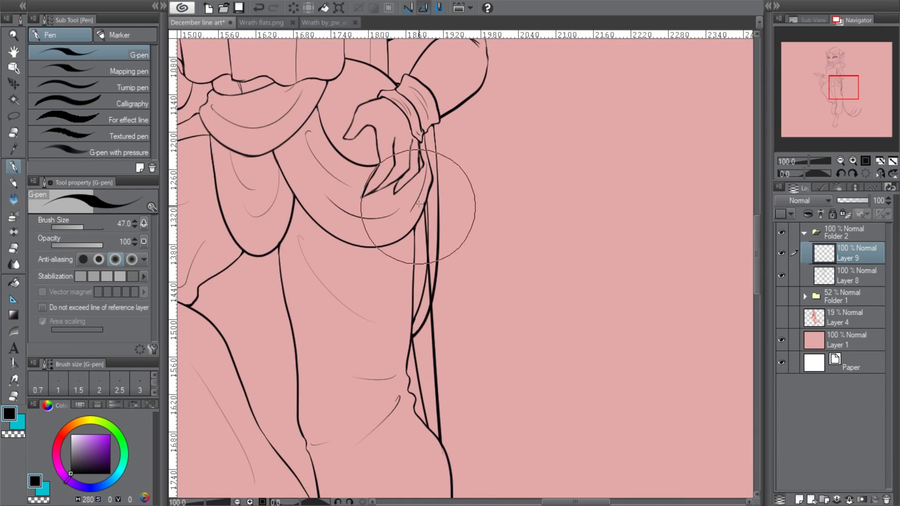
drag(392, 201, 361, 321)
drag(446, 201, 421, 208)
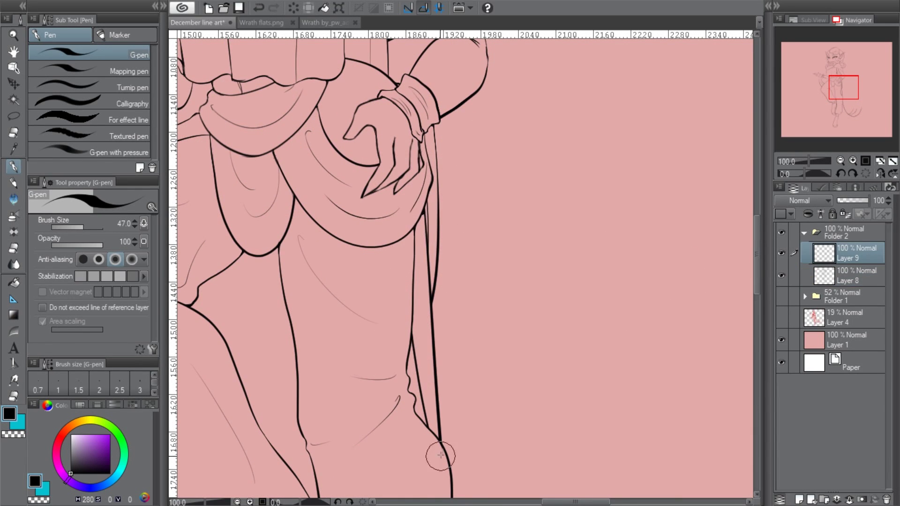
scroll(843, 120, down, 5)
drag(842, 120, 837, 126)
- Compare the tail line art with the sketch and the rest of the figure by toggling Folder 1 and Layers 8 and 9
click(780, 296)
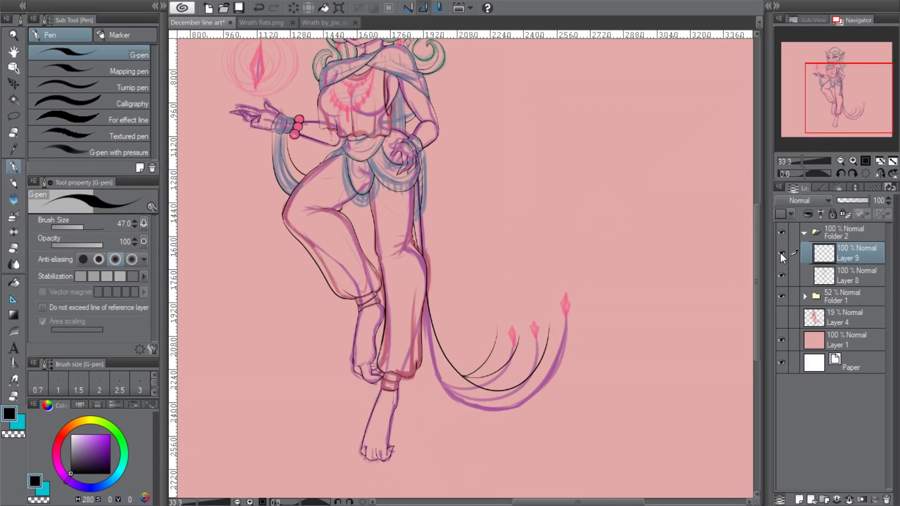
click(780, 296)
click(781, 253)
click(780, 253)
click(780, 253)
click(781, 253)
click(781, 276)
click(781, 275)
- Ink a narrow, symmetrical diamond tip with the help of a vertical ruler and place it on the outermost tail end
key(u)
drag(547, 166, 547, 375)
scroll(868, 115, up, 5)
key(p)
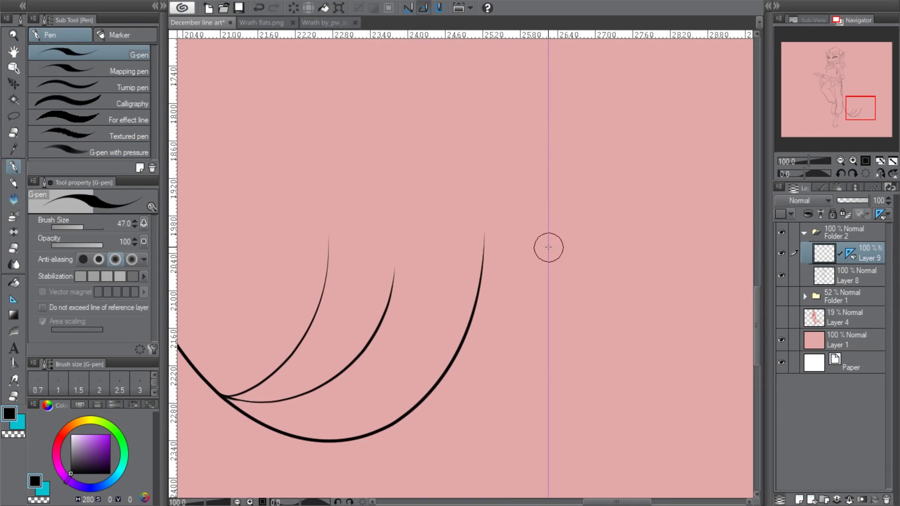
drag(548, 210, 555, 210)
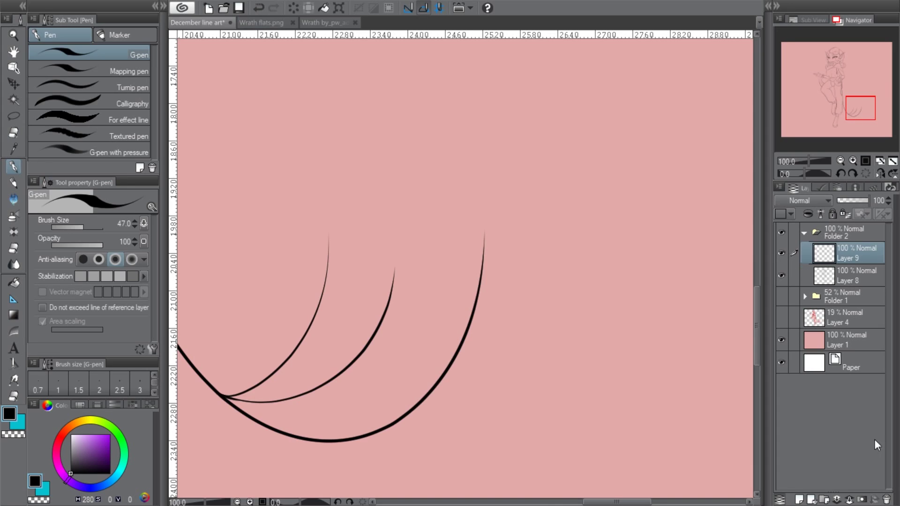
key(ctrl+z)
key(ctrl+plus)
key(k)
mouse_move(600, 159)
mouse_down()
mouse_move(494, 187)
mouse_move(358, 260)
mouse_up()
- Copy the diamond tip and place the copies on the two shorter tail ends
key(m)
drag(354, 158, 347, 162)
click(861, 283)
key(ctrl+c)
key(ctrl+v)
key(k)
drag(358, 253, 253, 264)
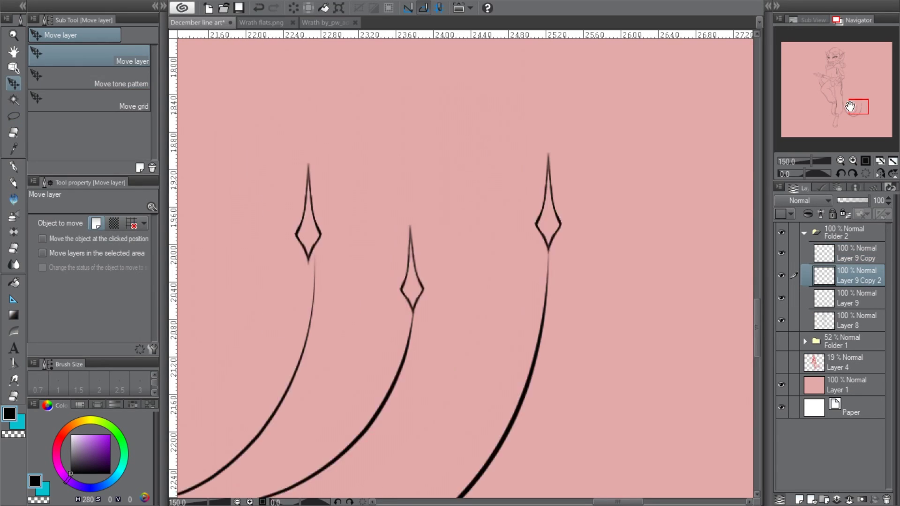
- Select the innermost tail tip on Layer 9 Copy 2 and rotate it slightly to follow its branch
key(m)
drag(309, 142, 346, 243)
key(ctrl+t)
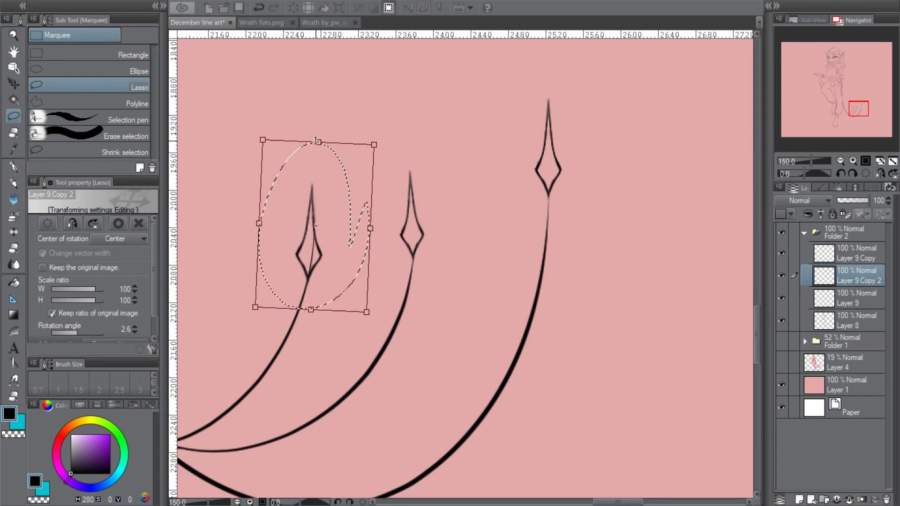
key(Return)
key(ctrl+d)
- Clean up the tail tip joins, merge both tip copies into Layer 9 and show Folder 1
key(e)
key(ctrl+e)
key(ctrl+e)
click(781, 253)
click(781, 253)
click(781, 296)
scroll(836, 153, down, 5)
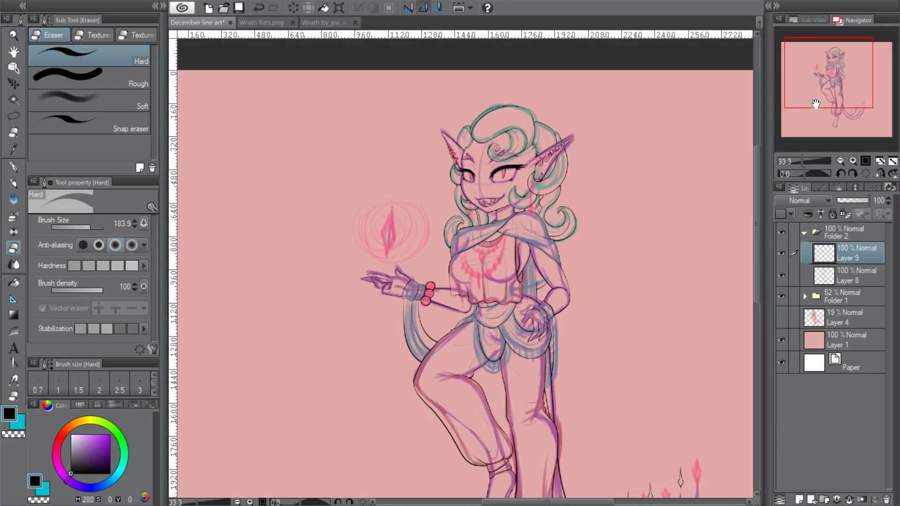
- Ink the floating diamond above the raised hand on Layer 9 with layered, sketchy strokes
scroll(816, 103, up, 4)
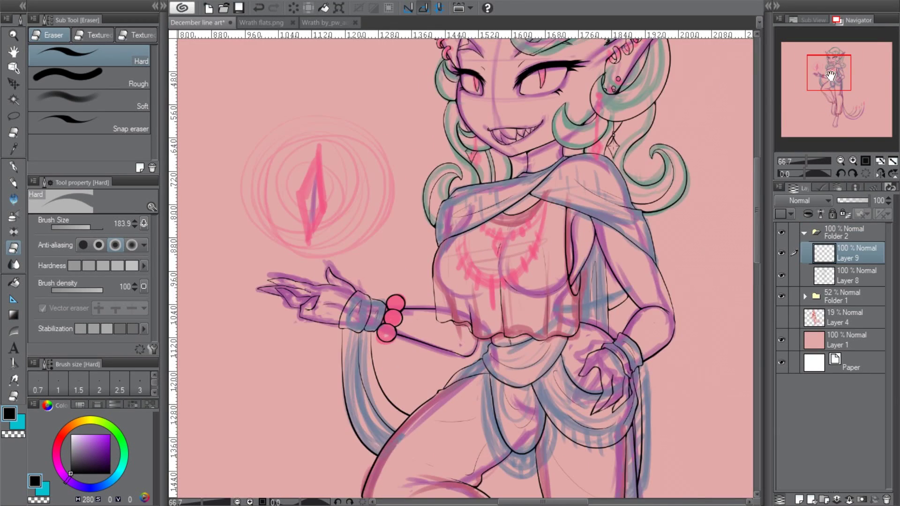
key(p)
drag(387, 96, 359, 188)
drag(358, 188, 387, 270)
key(ctrl+z)
key(ctrl+z)
key(ctrl+z)
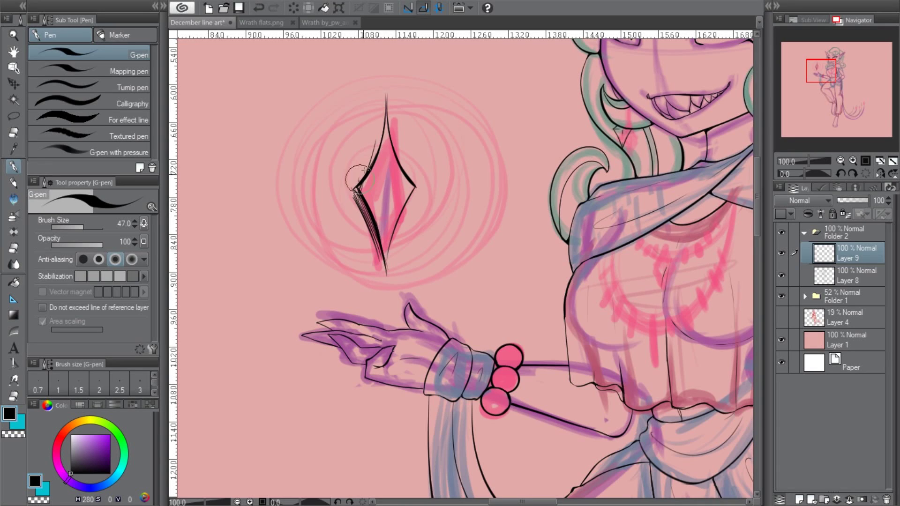
mouse_move(387, 101)
mouse_down()
mouse_move(427, 190)
mouse_move(388, 287)
mouse_up()
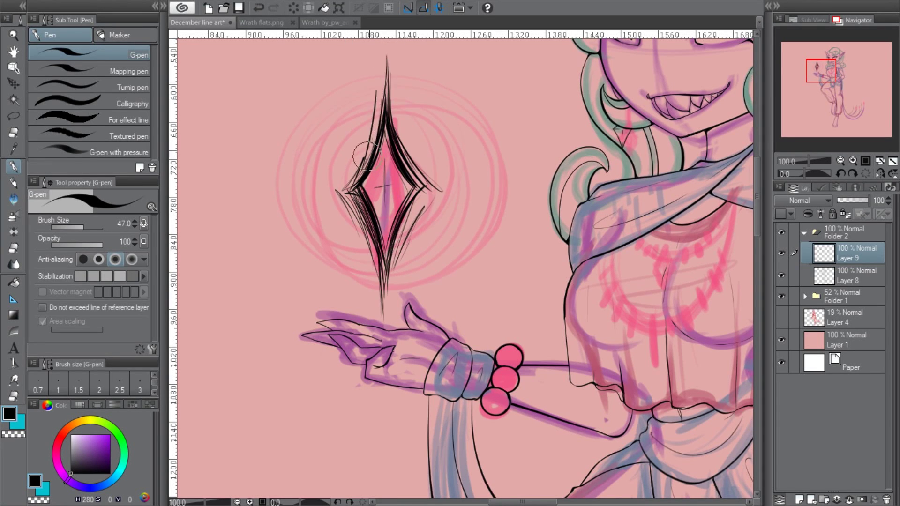
- Try scribbled concentric rings around the diamond on a new Layer 10, softened with the Soft eraser and placed beneath Layer 9
key(ctrl+shift+n)
mouse_move(469, 117)
mouse_down()
mouse_move(305, 243)
mouse_move(492, 188)
mouse_move(291, 211)
mouse_move(319, 209)
mouse_move(422, 140)
mouse_up()
drag(328, 141, 356, 258)
key(e)
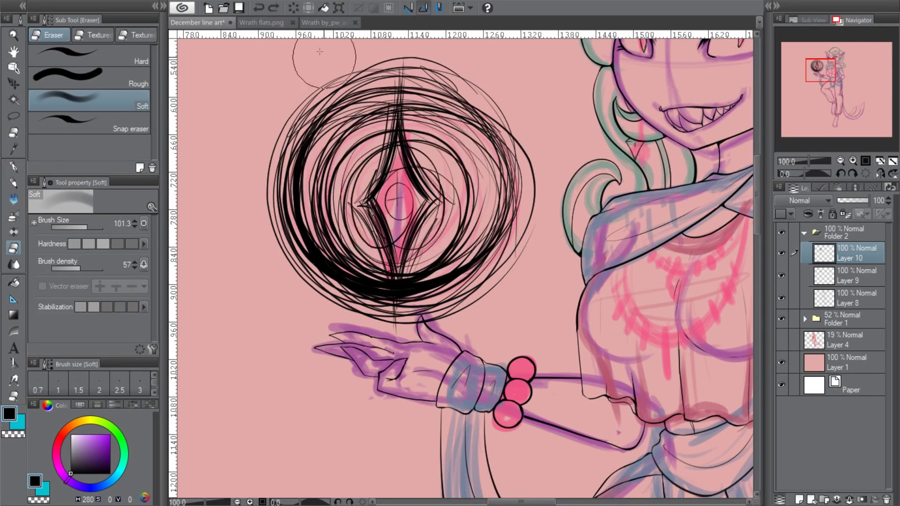
drag(328, 150, 469, 263)
drag(848, 256, 798, 291)
key(p)
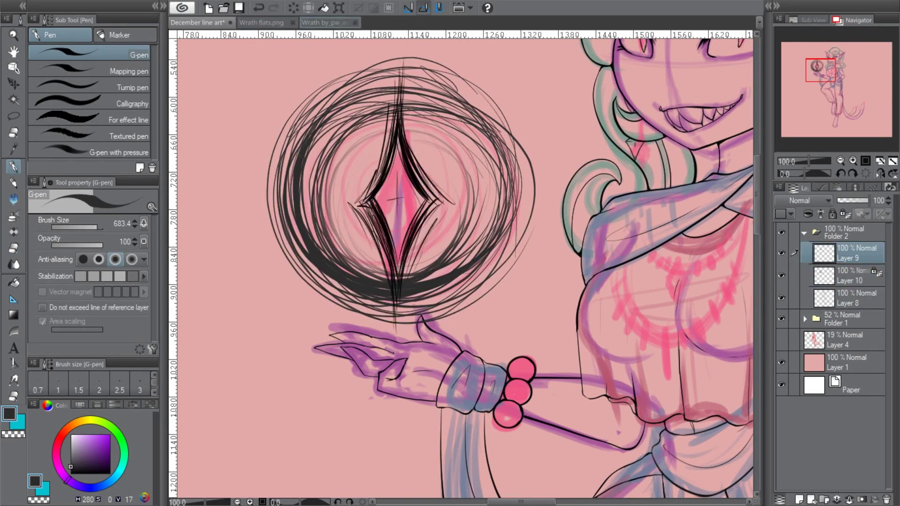
- Consult the other open Wrath drawings and recolour the floating diamond red on Layer 9 with its transparent pixels locked
click(323, 22)
click(256, 22)
click(192, 22)
key(p)
drag(399, 71, 396, 304)
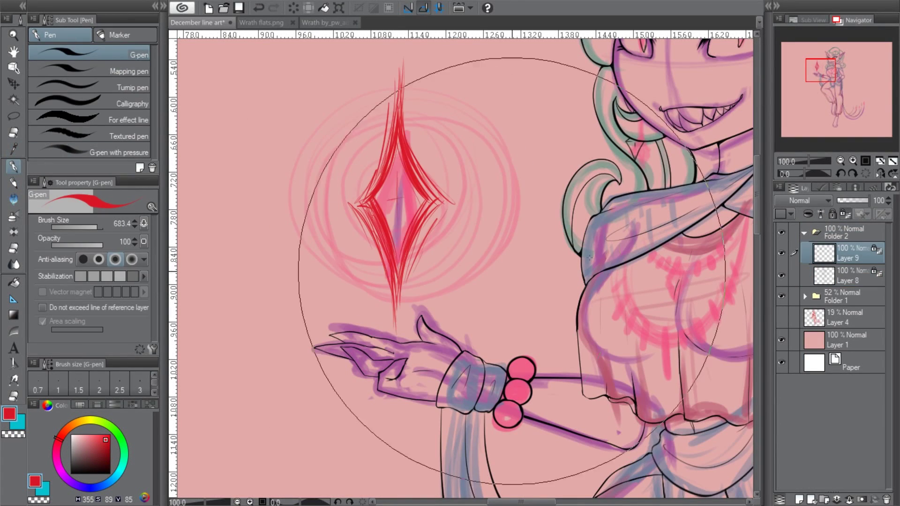
click(259, 8)
key(ctrl+minus)
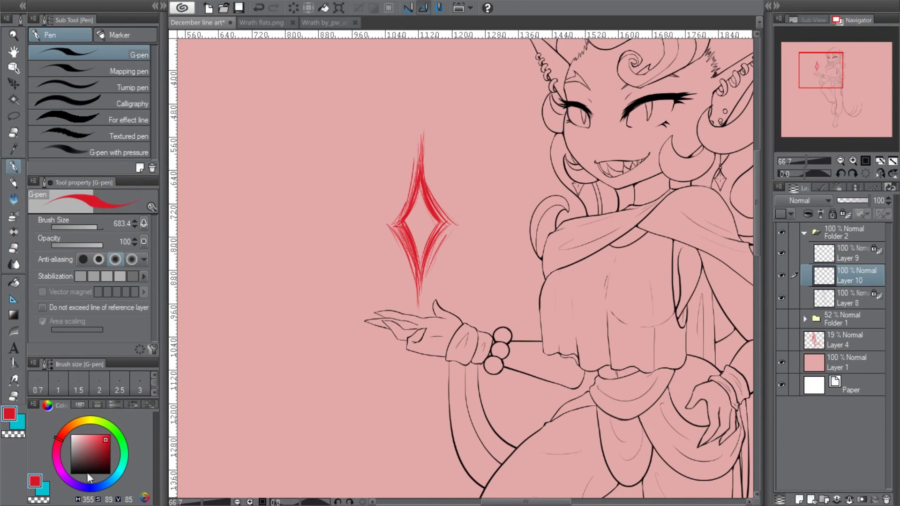
- Shade a dark grey, textured round orb behind the diamond on a new Layer 10 with the Real Wooden Pencil brush
key(b)
click(99, 227)
mouse_move(435, 254)
mouse_down()
mouse_move(412, 241)
mouse_move(408, 403)
mouse_move(520, 391)
mouse_up()
key(minus)
key(minus)
key(minus)
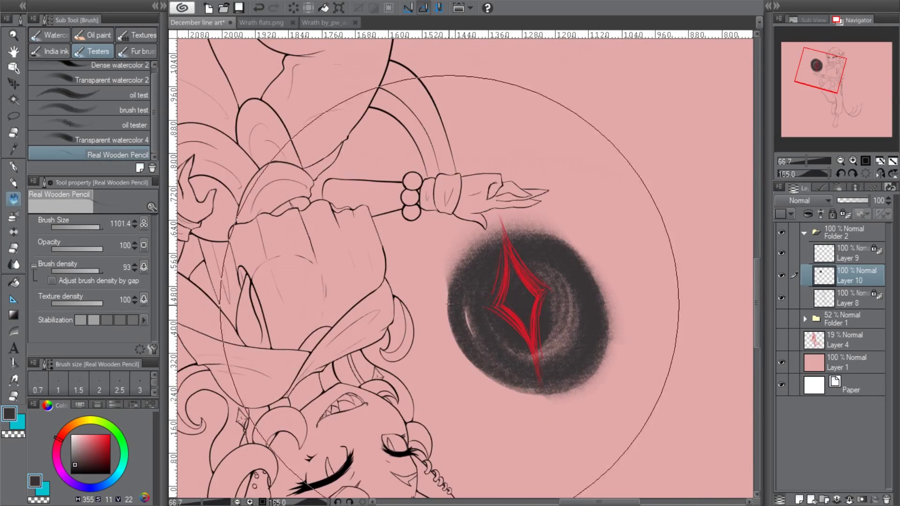
key(minus)
key(minus)
key(minus)
key(minus)
key(minus)
click(258, 9)
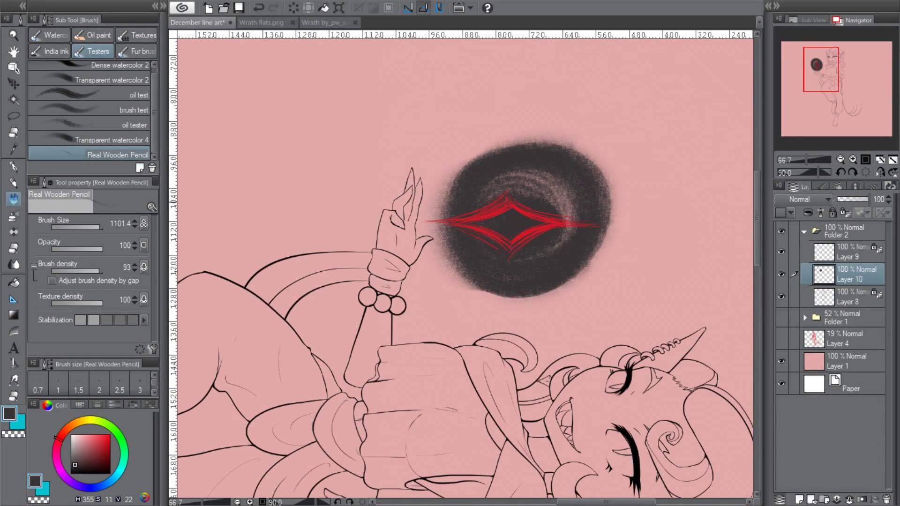
key(minus)
key(minus)
key(minus)
key(minus)
key(minus)
key(minus)
- Roughen the orb's outer edge on Layer 10 with the Running color spray airbrush
key(b)
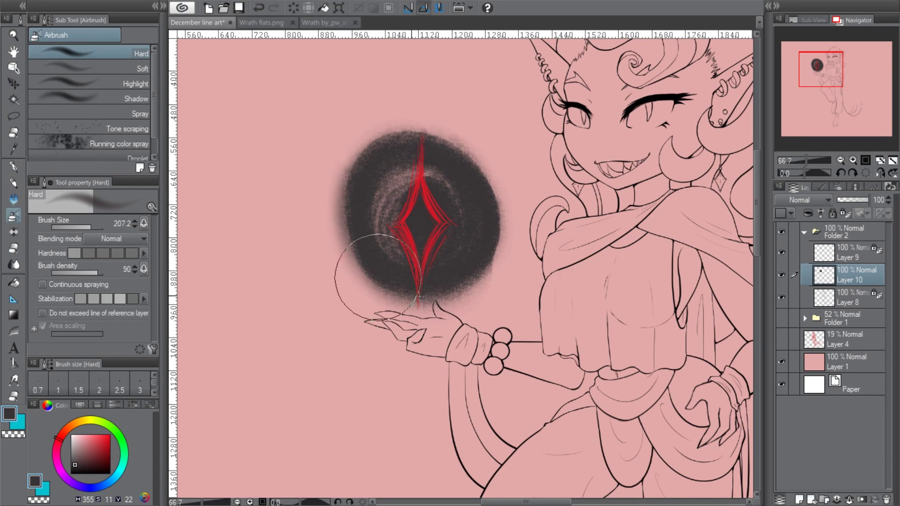
click(89, 143)
mouse_move(342, 262)
mouse_down()
mouse_move(458, 170)
mouse_move(501, 244)
mouse_up()
drag(868, 200, 864, 200)
key(ctrl+z)
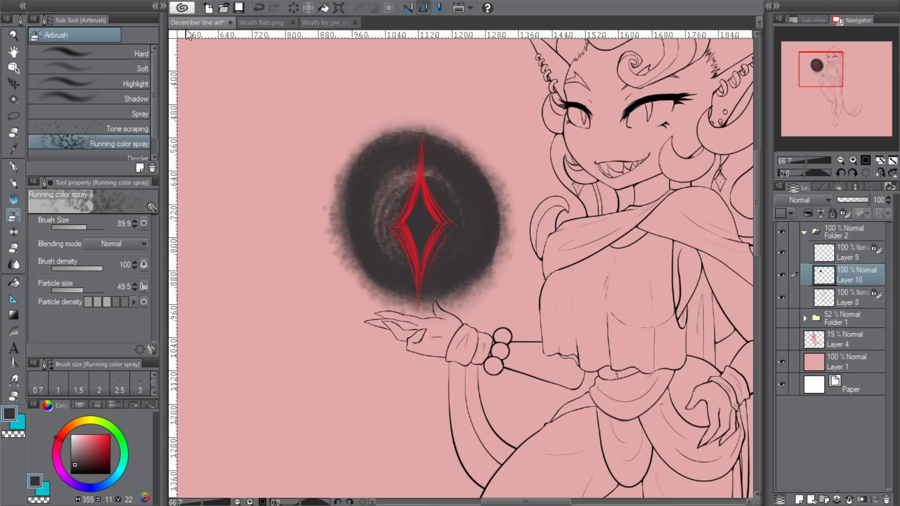
- Soften the orb on Layer 10 so its dark shading fades outward into a wide haze
key(p)
key(ctrl+z)
key(ctrl+y)
click(13, 181)
key(ctrl+z)
key(ctrl+y)
mouse_move(403, 323)
mouse_down()
mouse_move(482, 271)
mouse_move(460, 207)
mouse_move(362, 261)
mouse_move(291, 170)
mouse_up()
key(b)
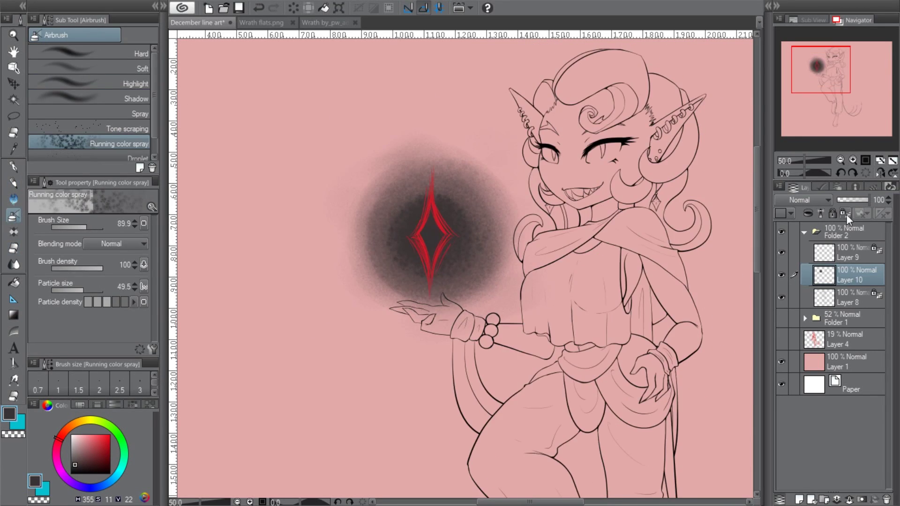
- Lock Layer 10's transparent pixels and add a new Layer 11 above Layer 9
key(p)
key(ctrl+minus)
click(785, 254)
key(ctrl+minus)
key(ctrl+shift+n)
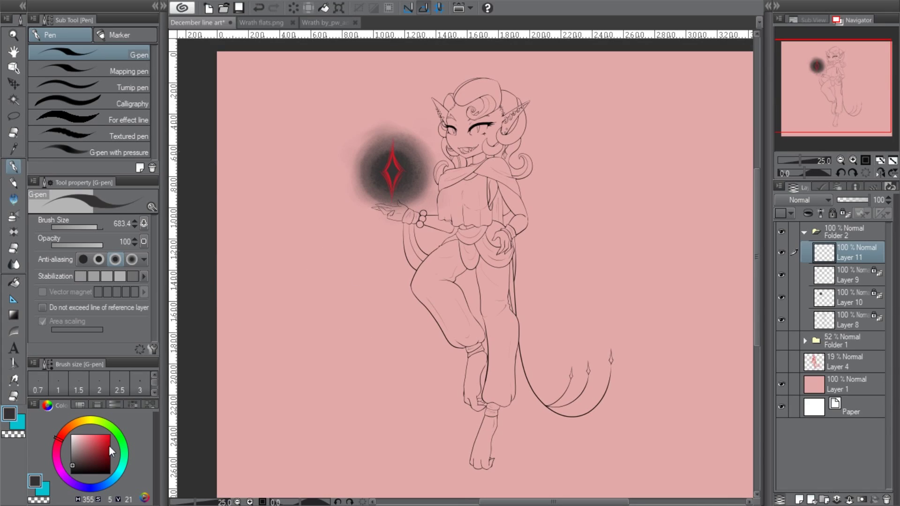
- Ink the first black trim lines below the front drape flap and along the waist on Layer 11 with the G-pen
click(284, 20)
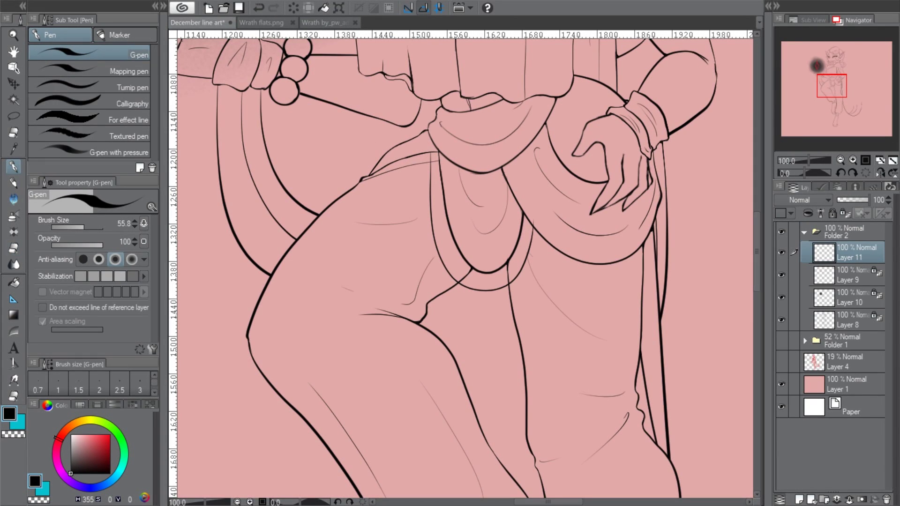
key(h)
drag(268, 219, 433, 262)
key(ctrl+z)
drag(275, 197, 435, 260)
key(ctrl+z)
key(h)
- Add a second trim line around the front flap and ink parallel trim lines below the side drape's edge on Layer 11
key(ctrl+plus)
scroll(758, 243, up, 2)
mouse_move(422, 173)
mouse_down()
mouse_move(506, 375)
mouse_move(562, 197)
mouse_up()
key(ctrl+z)
key(h)
mouse_move(506, 370)
mouse_down()
mouse_move(558, 276)
mouse_move(342, 347)
mouse_up()
key(h)
scroll(526, 225, right, 3)
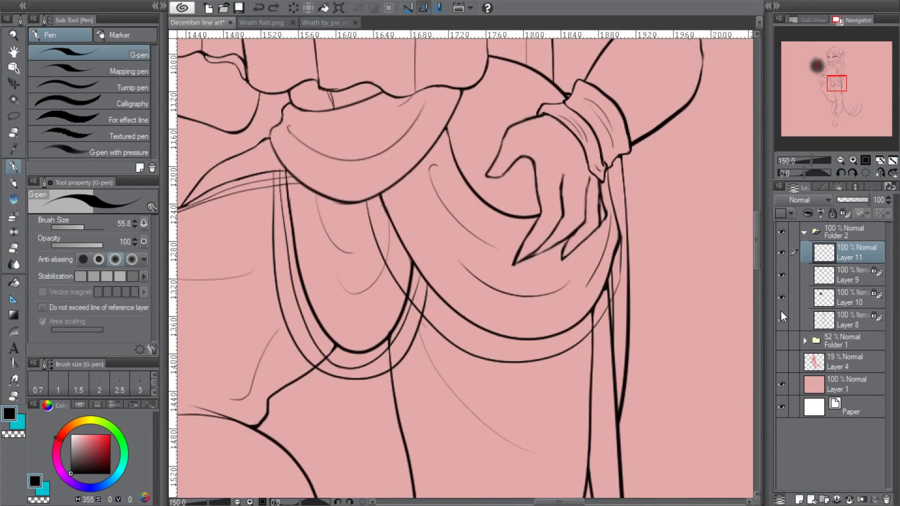
drag(474, 337, 576, 320)
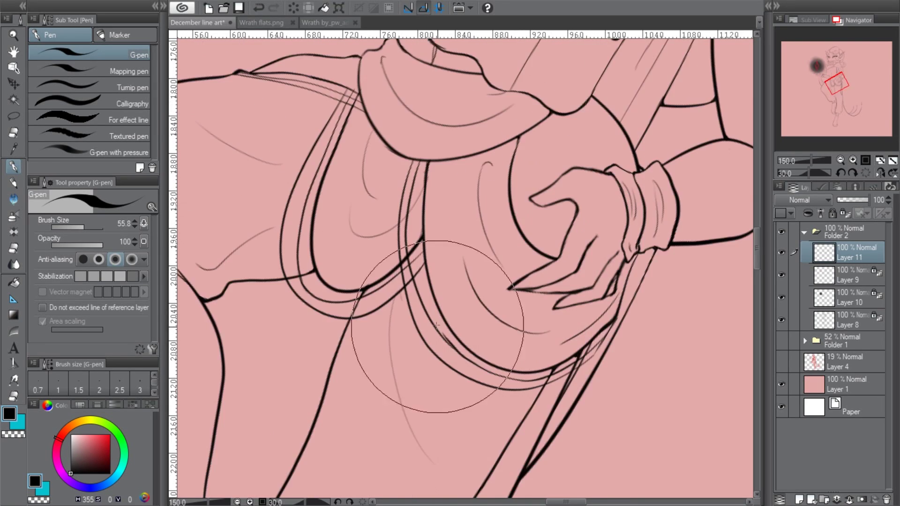
- On a new Layer 12, fill the trim bands of the front flap, waist and side drape with short crossing strokes
key(ctrl+shift+n)
scroll(468, 281, left, 3)
mouse_move(343, 206)
mouse_down()
mouse_move(408, 194)
mouse_move(332, 211)
mouse_move(398, 197)
mouse_move(450, 356)
mouse_move(506, 375)
mouse_move(530, 281)
mouse_move(395, 244)
mouse_up()
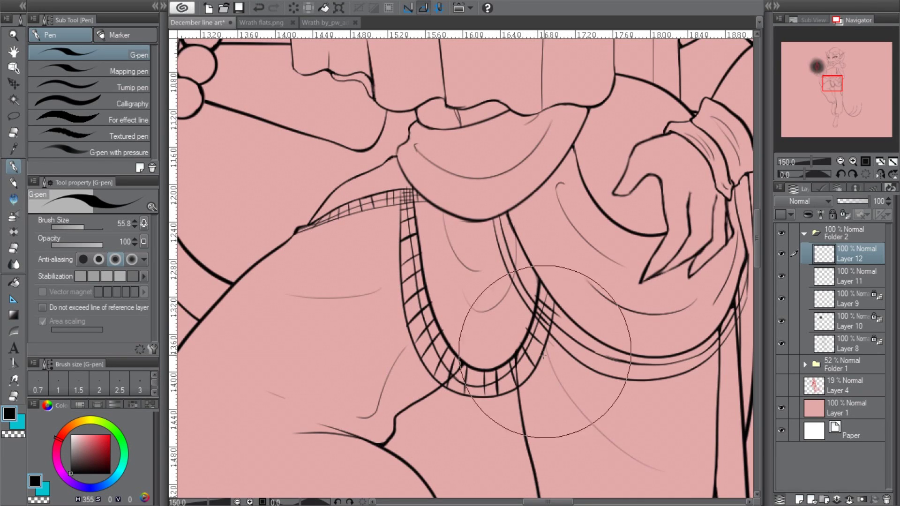
drag(492, 218, 565, 347)
mouse_move(530, 291)
mouse_down()
mouse_move(576, 328)
mouse_move(656, 365)
mouse_move(735, 320)
mouse_up()
mouse_move(736, 320)
mouse_down()
mouse_move(646, 338)
mouse_move(641, 295)
mouse_up()
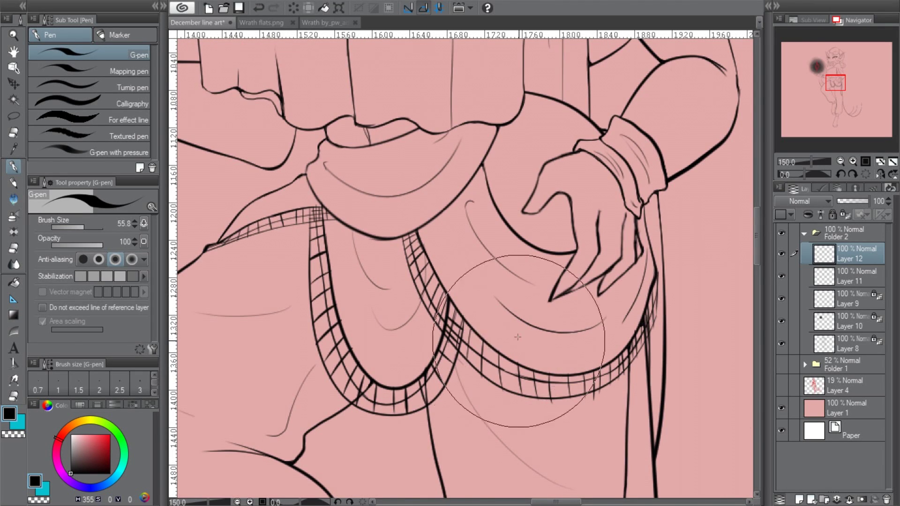
- Combine the drape trim on Layer 11, recolour it red with the G-pen and collapse Folder 2
key(minus)
key(minus)
key(minus)
key(minus)
key(minus)
key(minus)
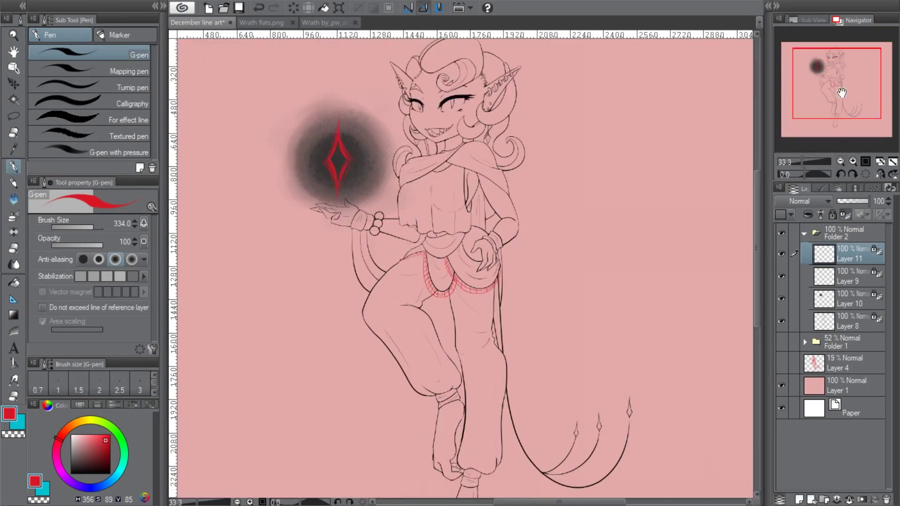
click(804, 233)
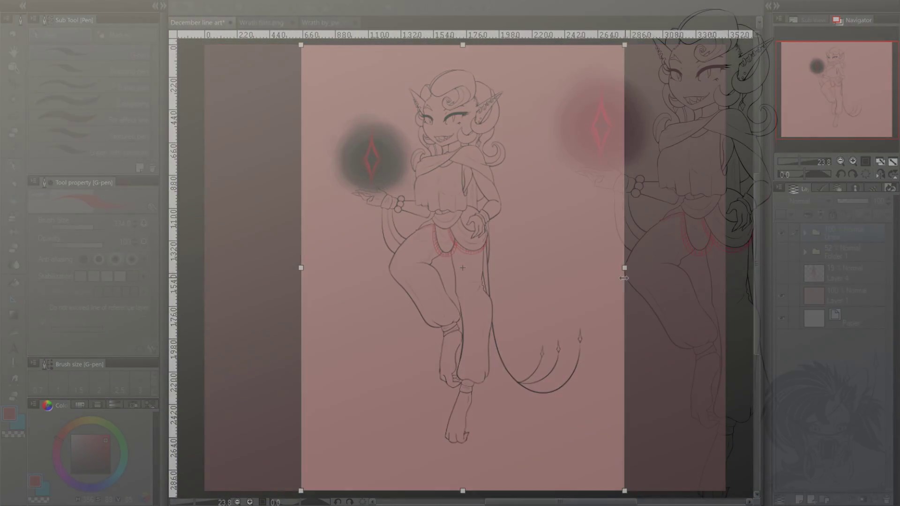